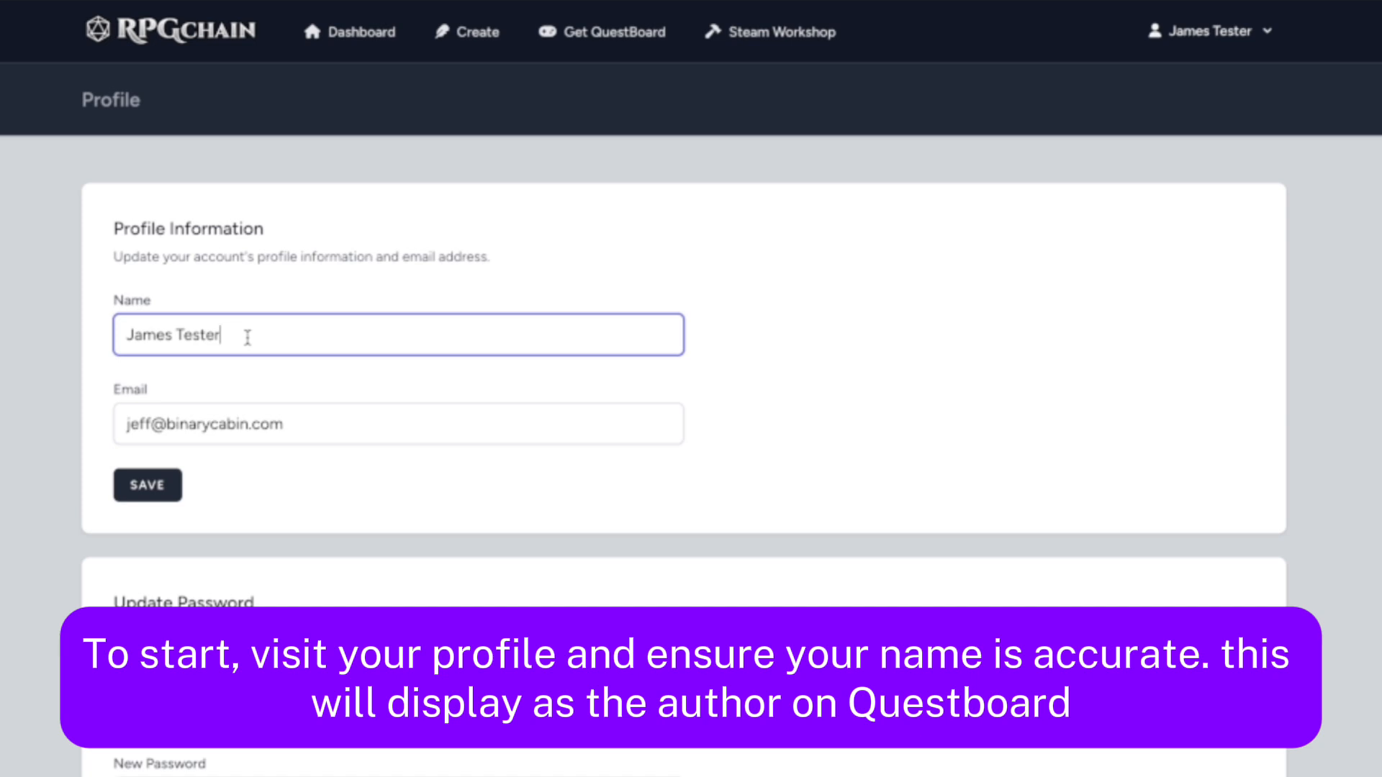
# Save the author name in the profile information and return to the dashboard
pyautogui.click(146, 492)
pyautogui.click(370, 55)
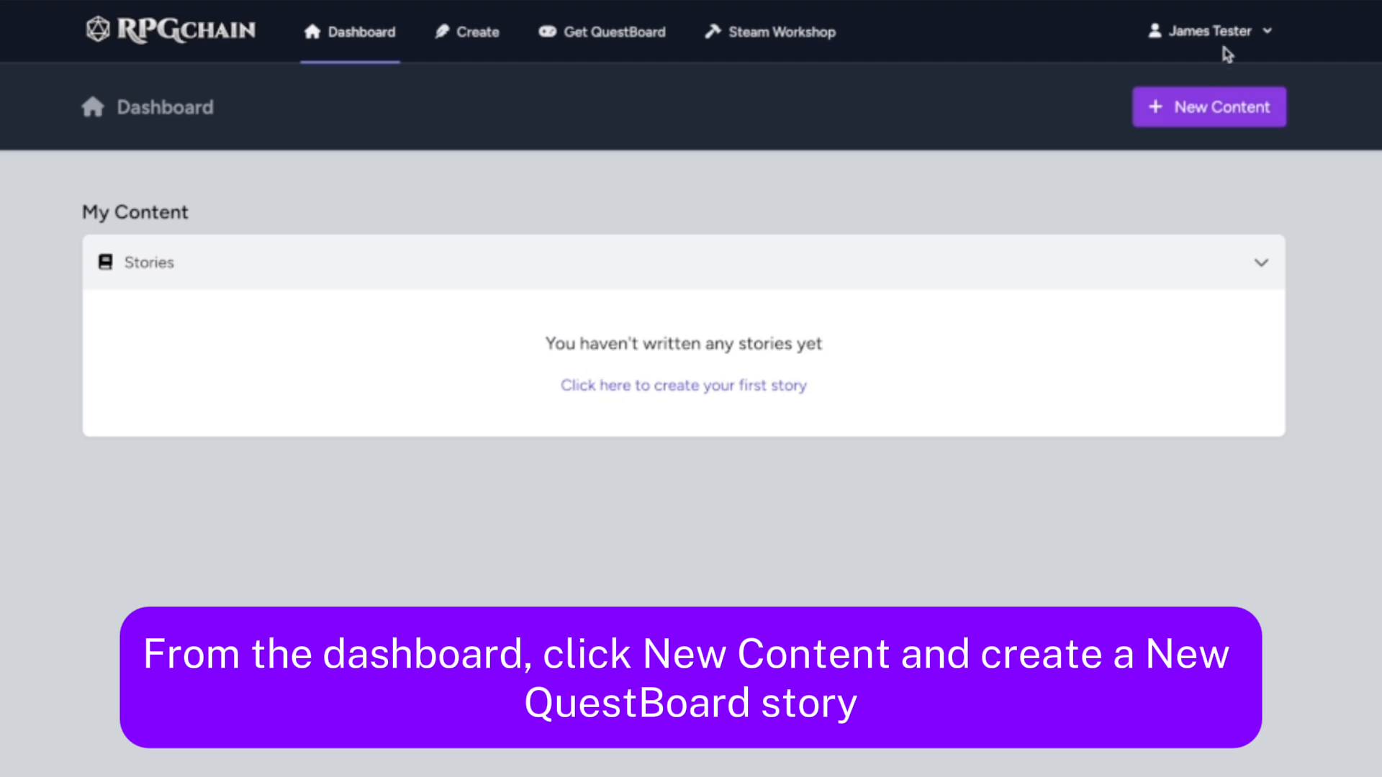
# Create a new QuestBoard story named "Grave Choices"
pyautogui.click(1202, 117)
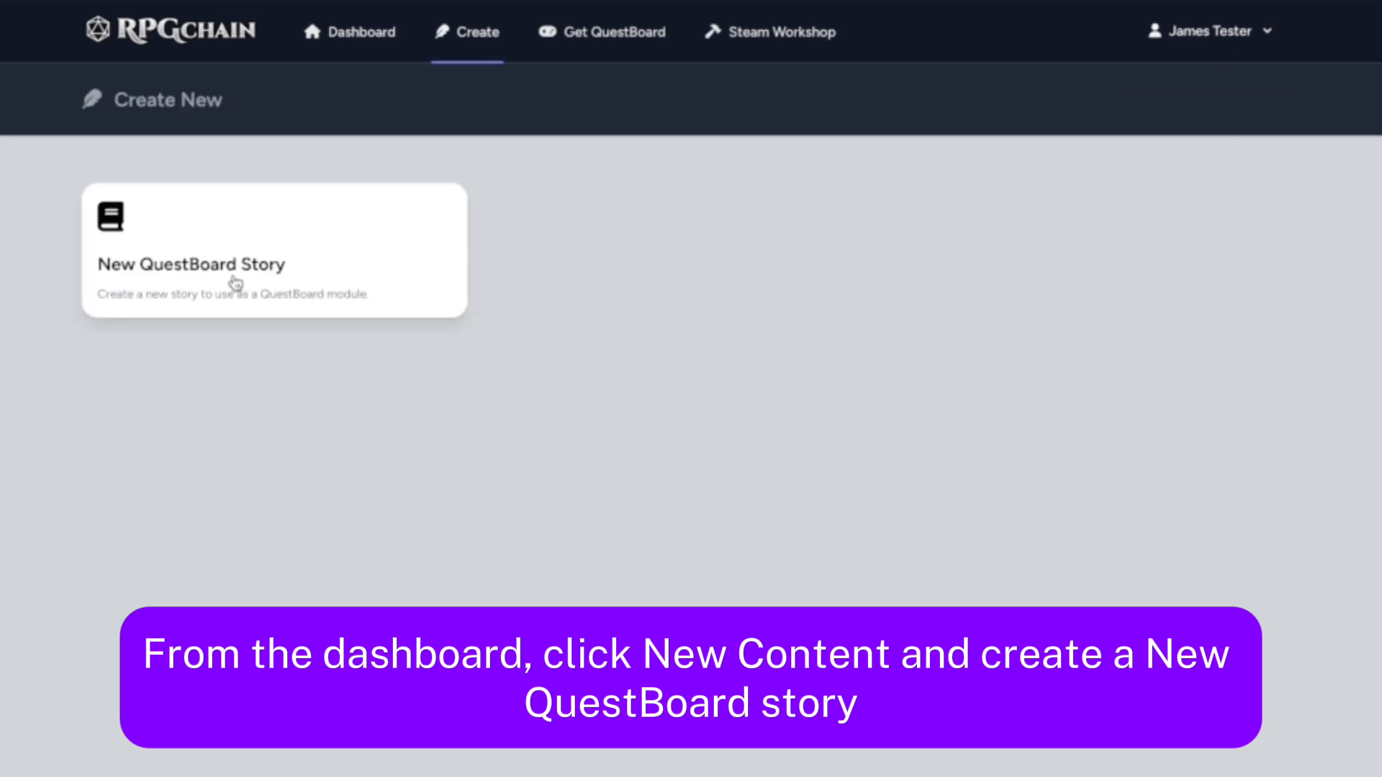
pyautogui.click(197, 297)
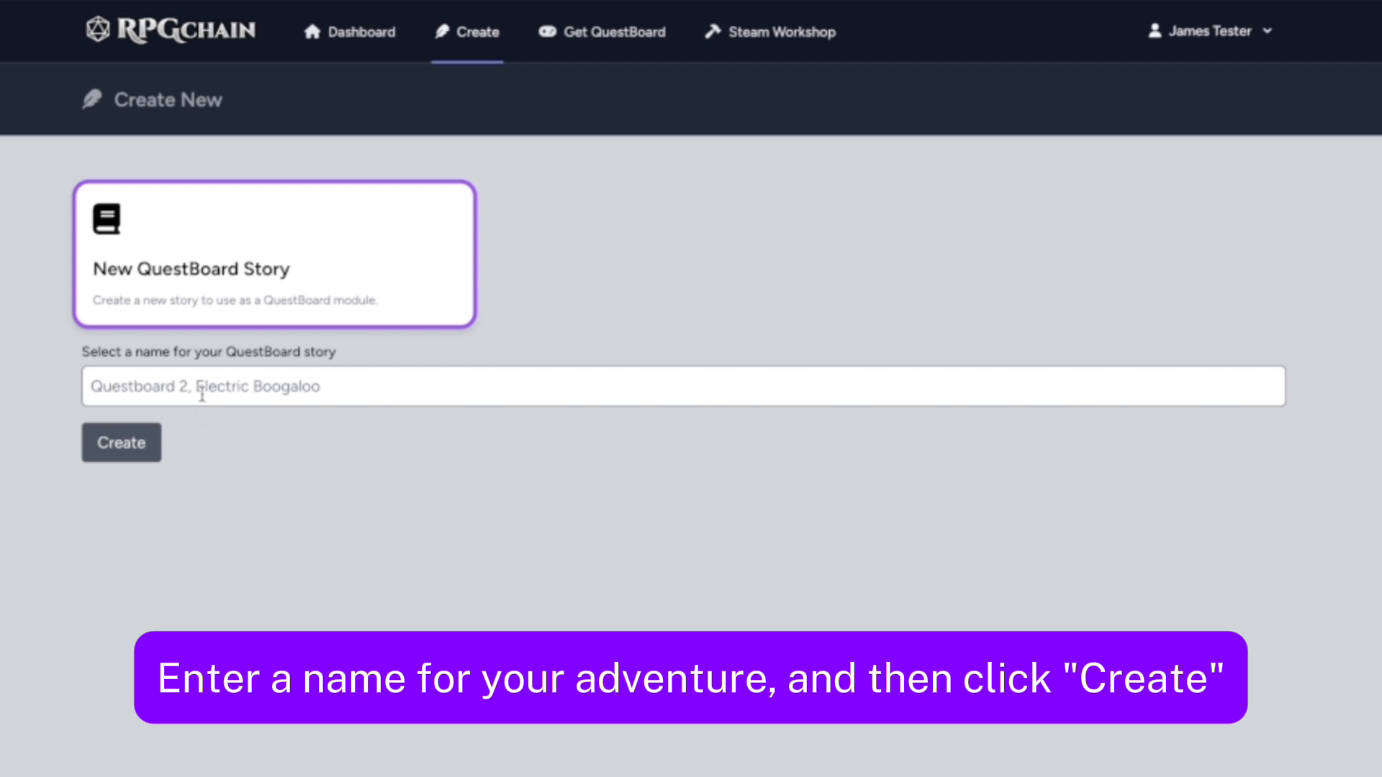
pyautogui.click(204, 394)
pyautogui.write('Grave C')
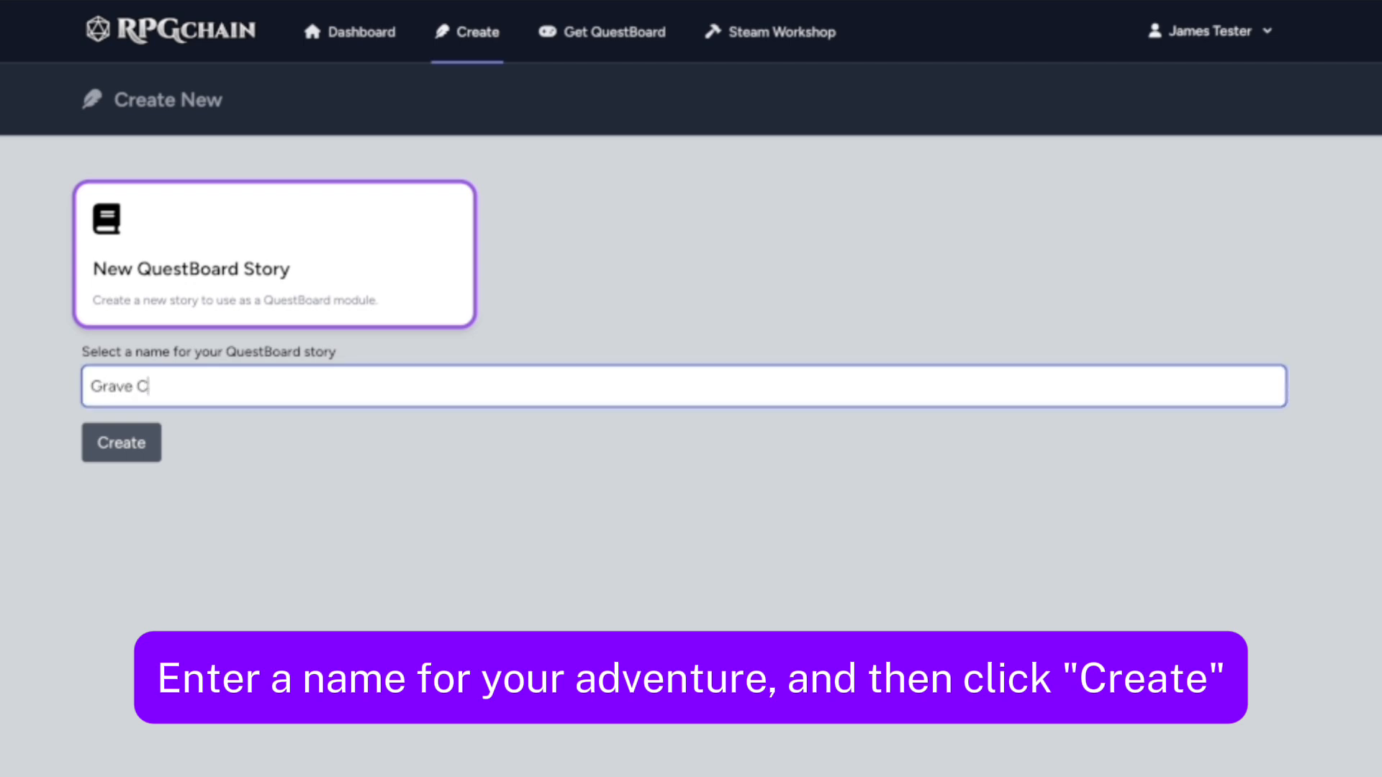
pyautogui.write('hoices')
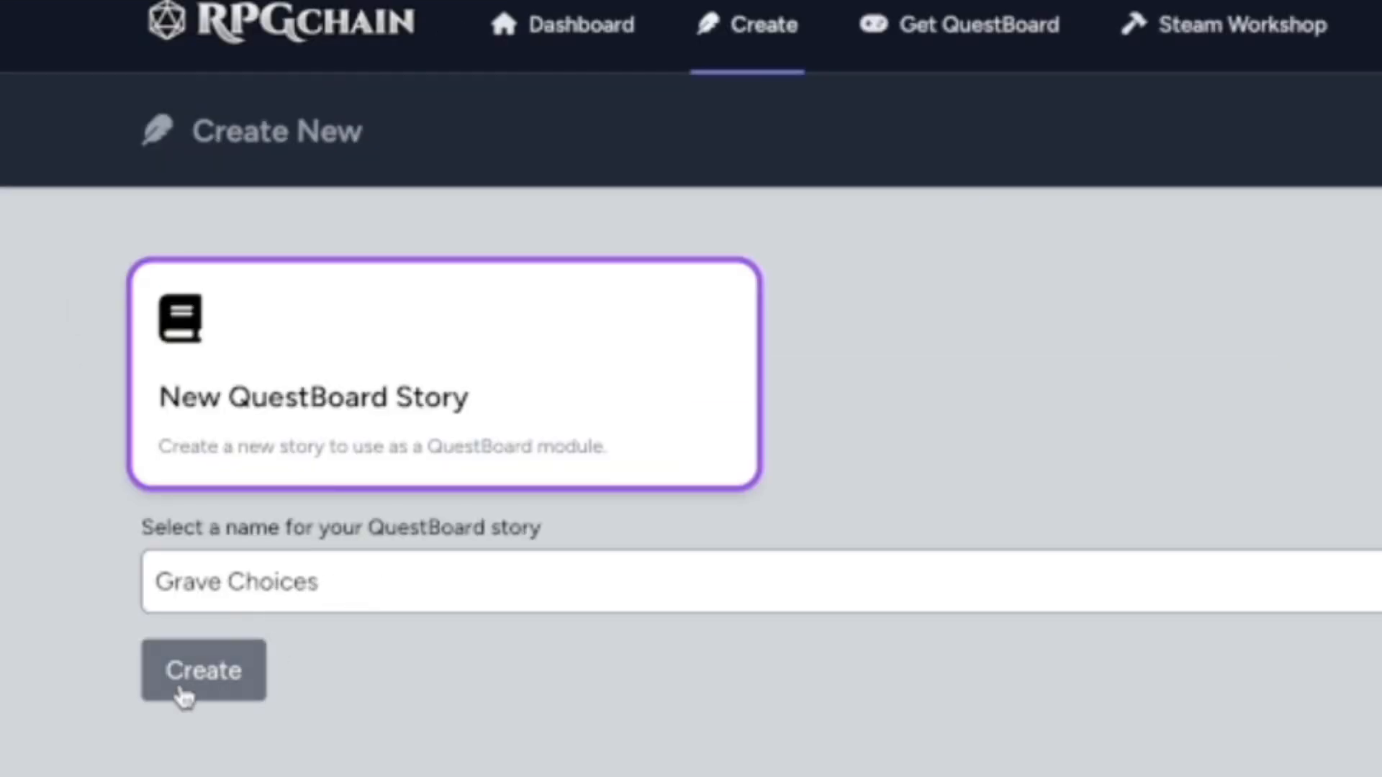
pyautogui.click(107, 454)
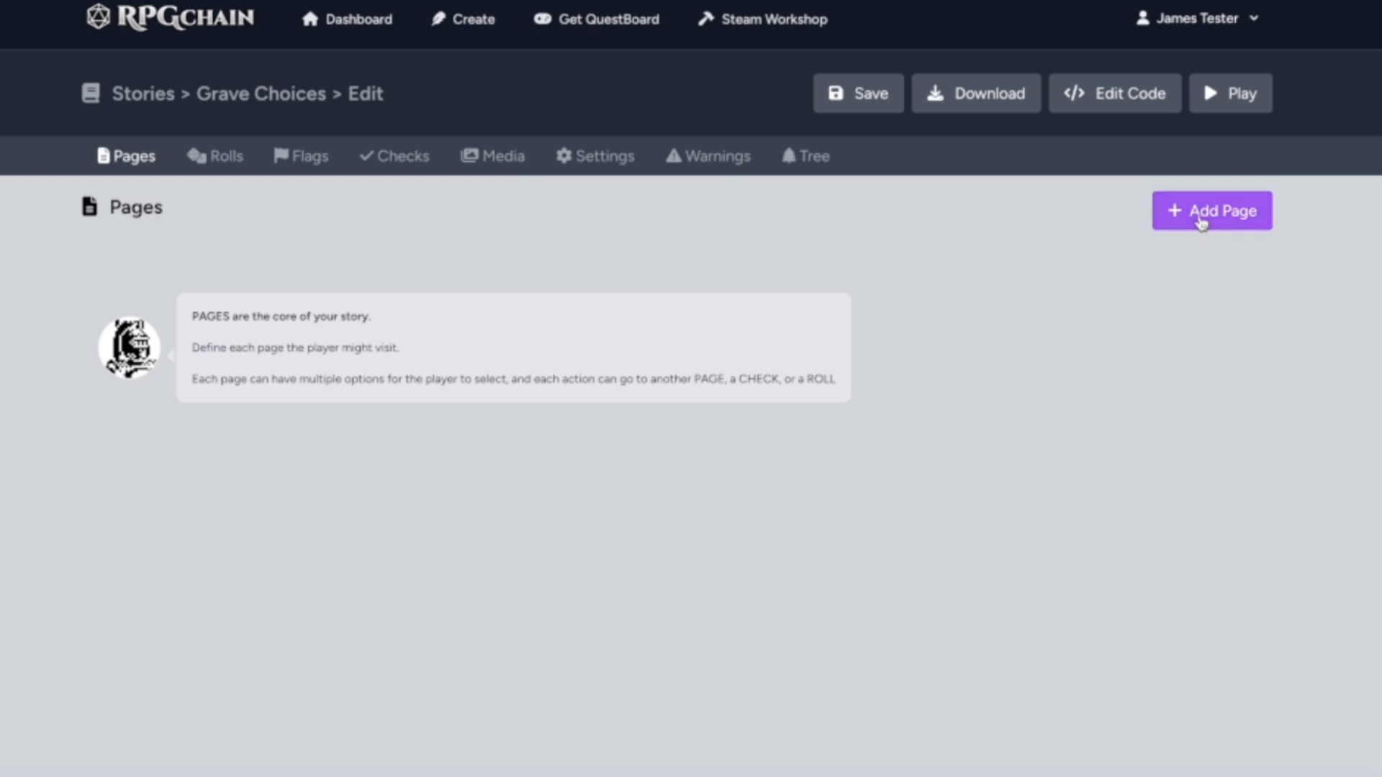
# Add the story's first page and look through the QuestBoard native artwork offered for its image, keeping the default
pyautogui.click(1200, 218)
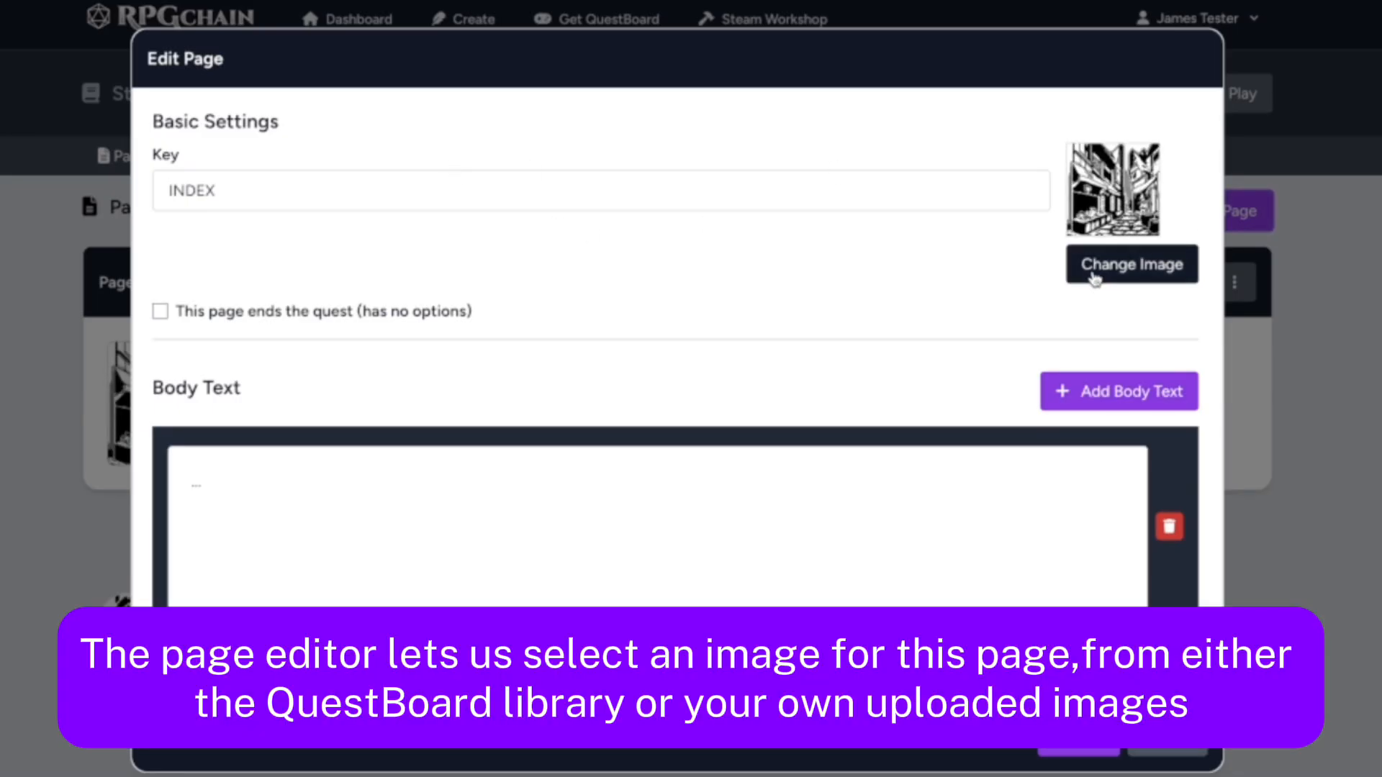
pyautogui.click(1094, 279)
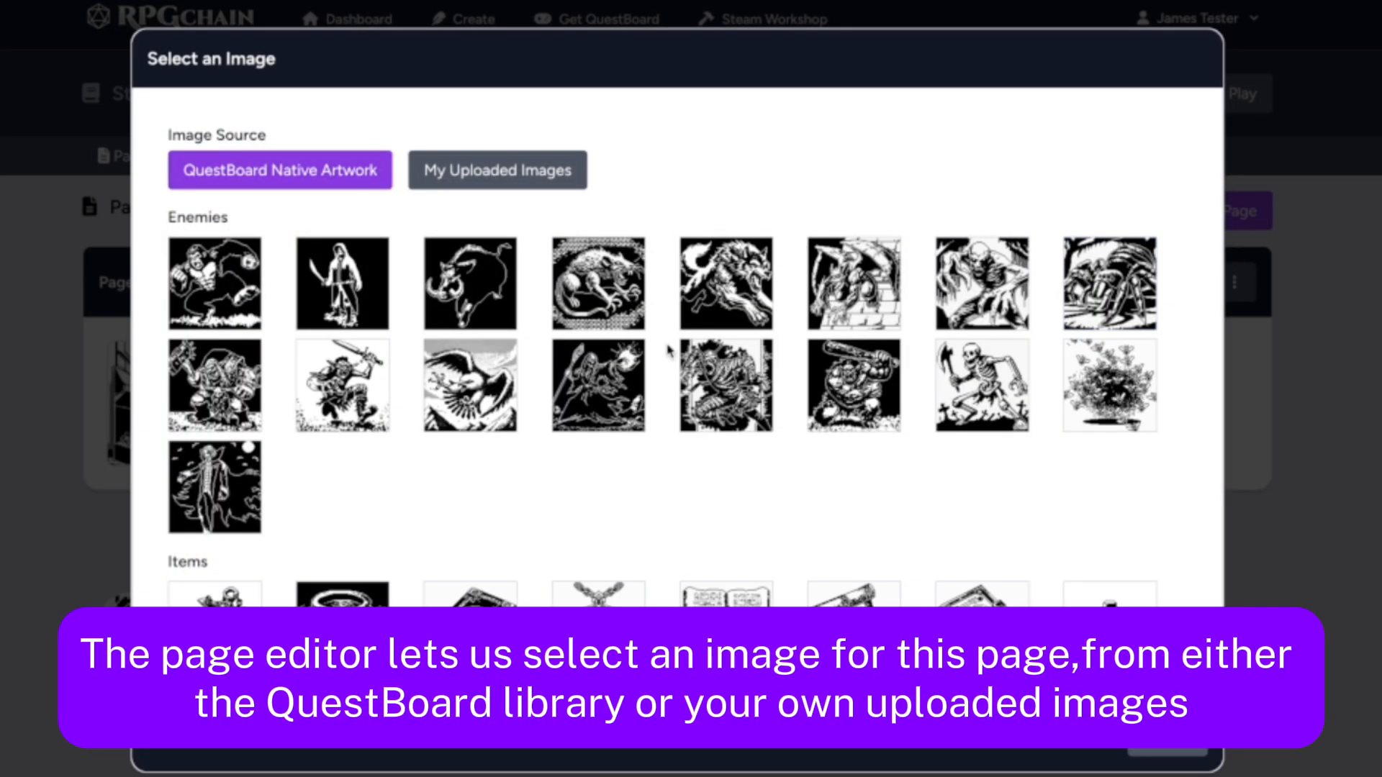
pyautogui.scroll(-2, 656, 364)
pyautogui.scroll(-9, 651, 371)
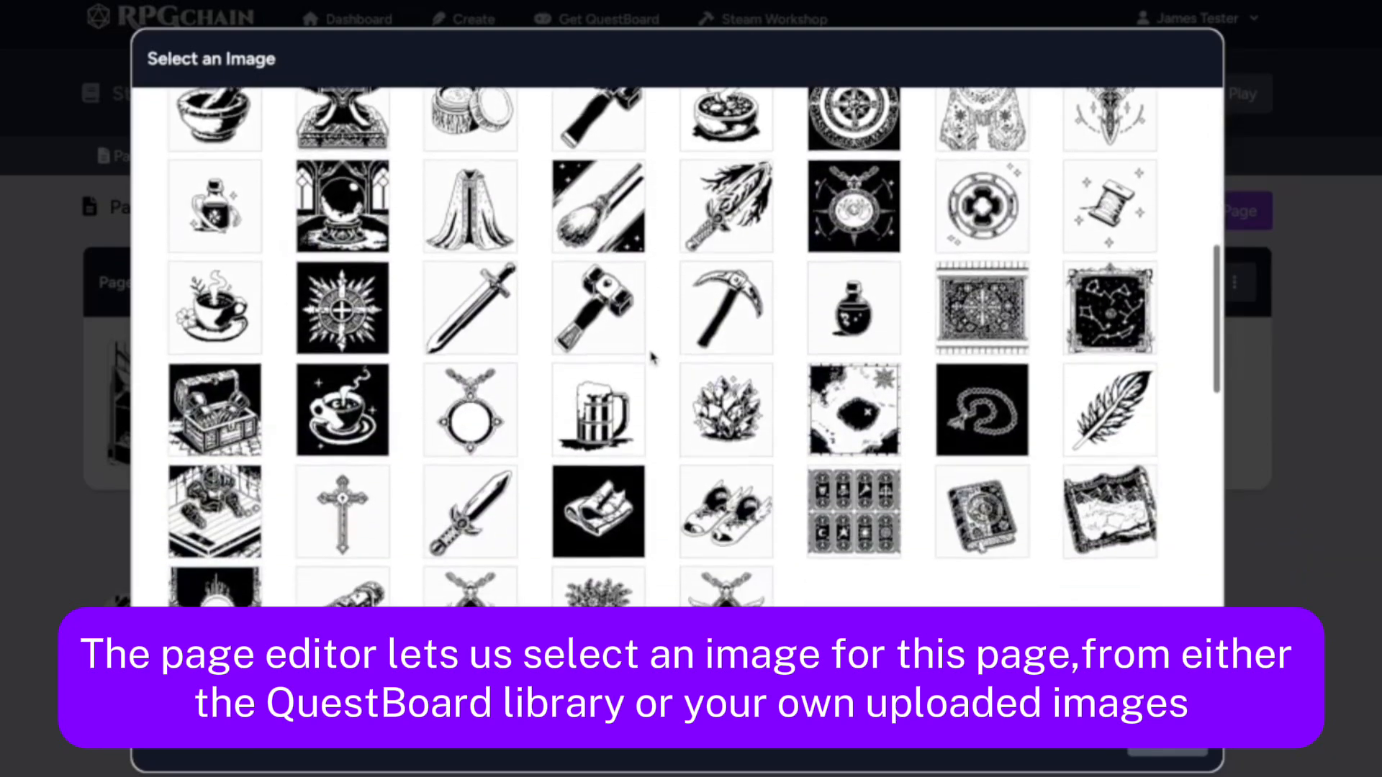
pyautogui.scroll(10, 653, 360)
pyautogui.scroll(1, 652, 357)
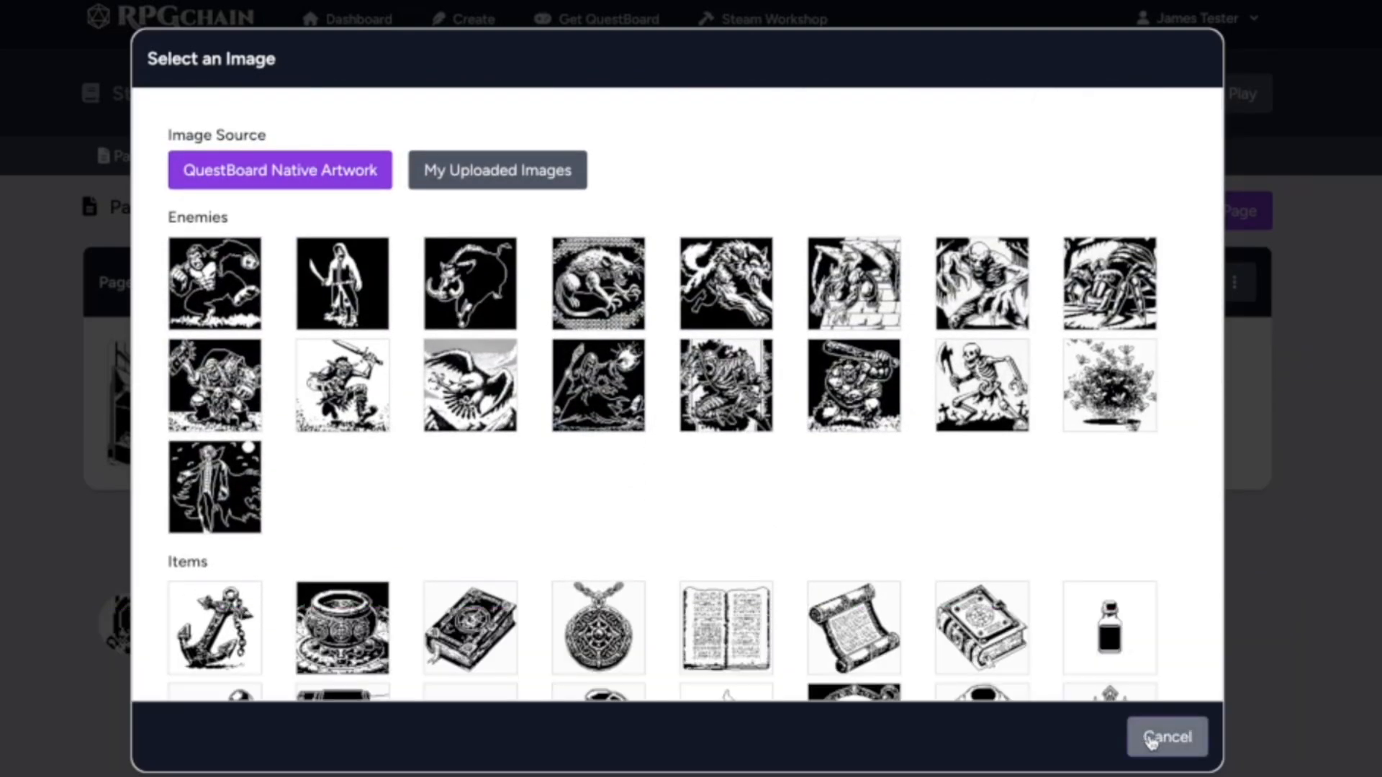
pyautogui.click(1148, 735)
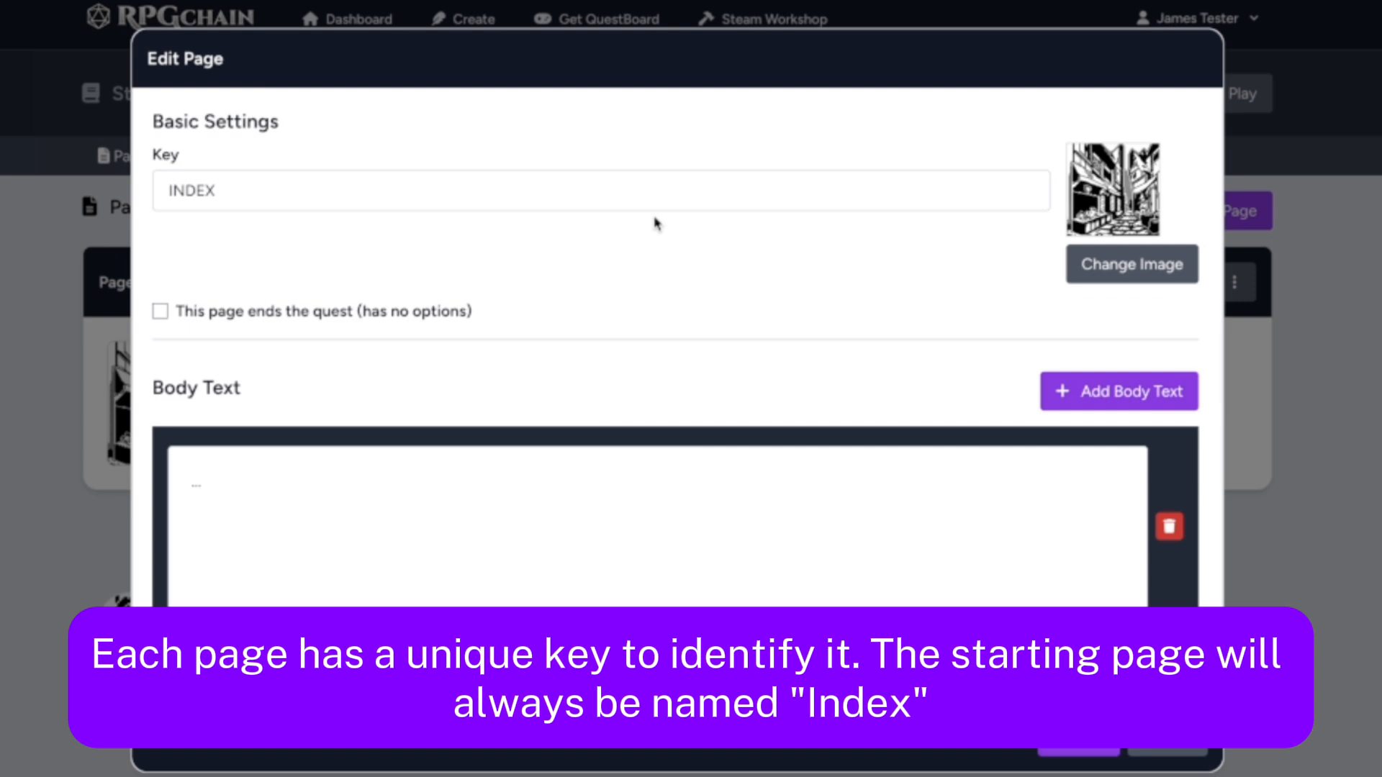
# Write the INDEX page's body text about arriving at the Black Hollow Cemetery gates in the rain, with a second paragraph about a whisper from the crypt
pyautogui.click(243, 200)
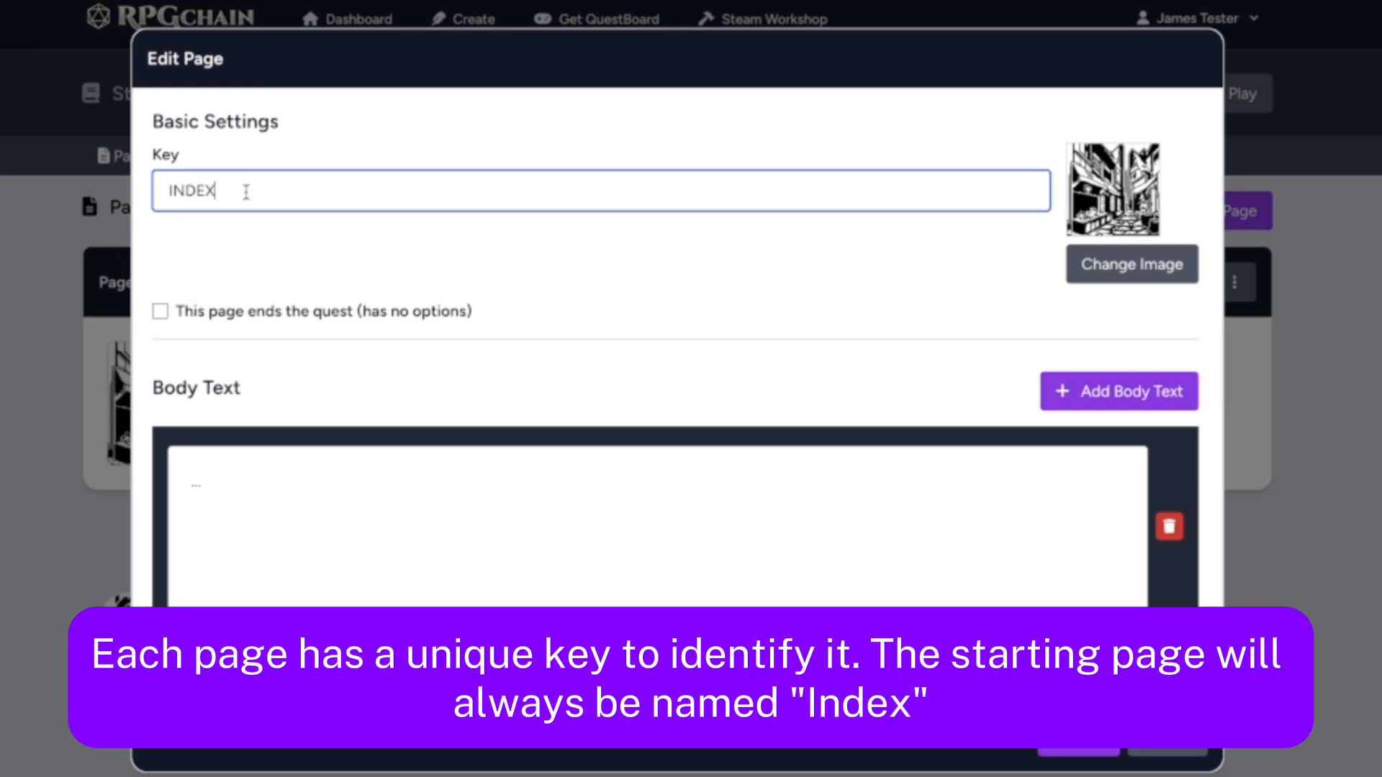
pyautogui.click(284, 253)
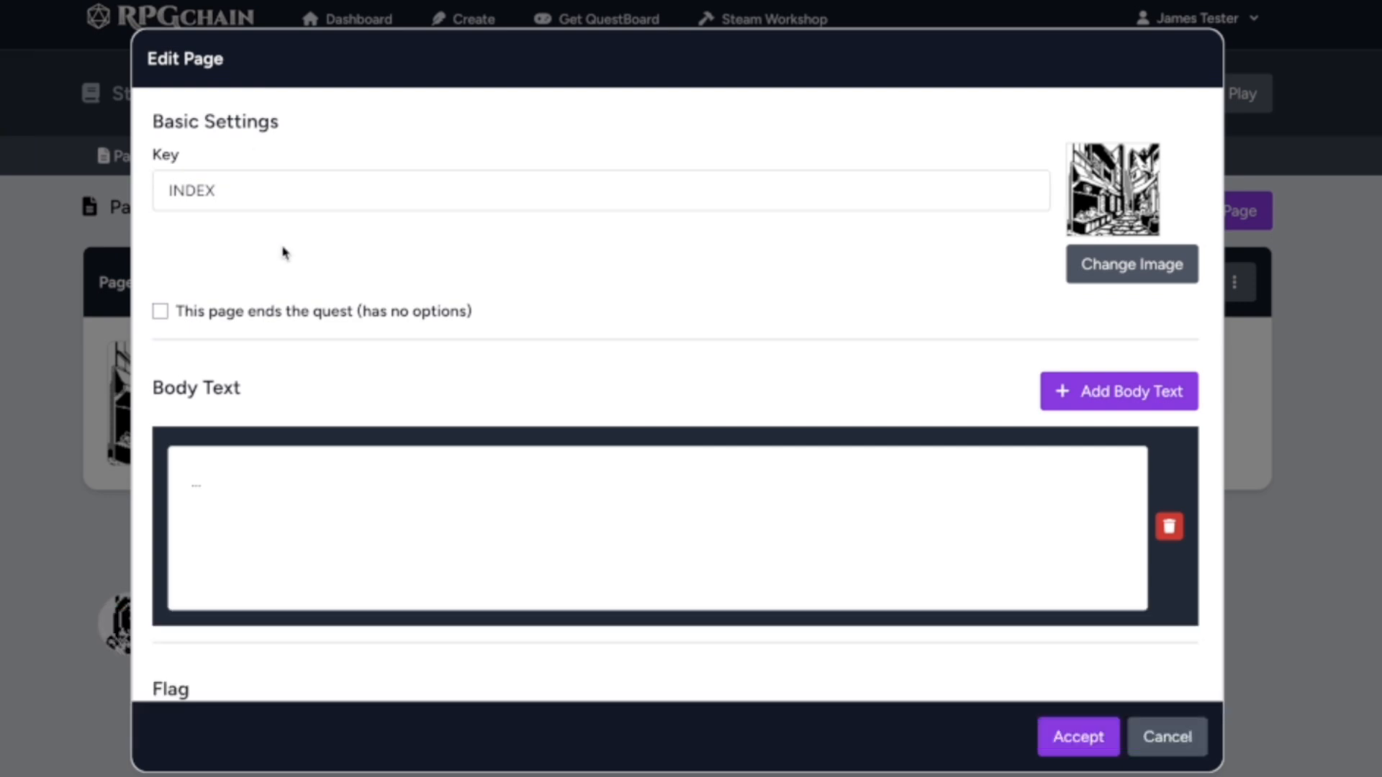
pyautogui.write('Rain falls as you approach the rusted gates of the Black Hollow Cemetery')
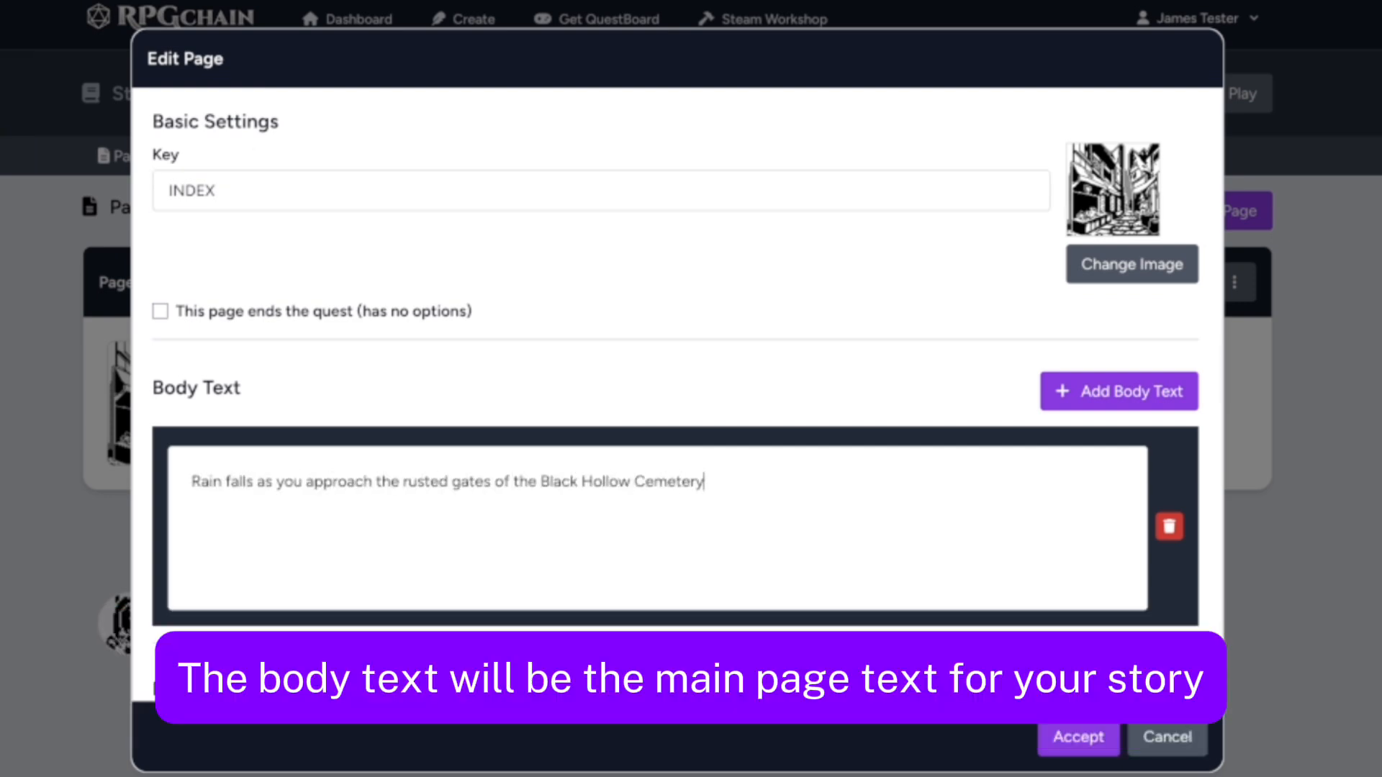
pyautogui.write('. You were only supposed to deliver flowers, a quick trip.')
pyautogui.press('Return')
pyautogui.press('Return')
pyautogui.write('Something stops you... a whisper coming from the nearby crypt. Or maybe it was just the wind?')
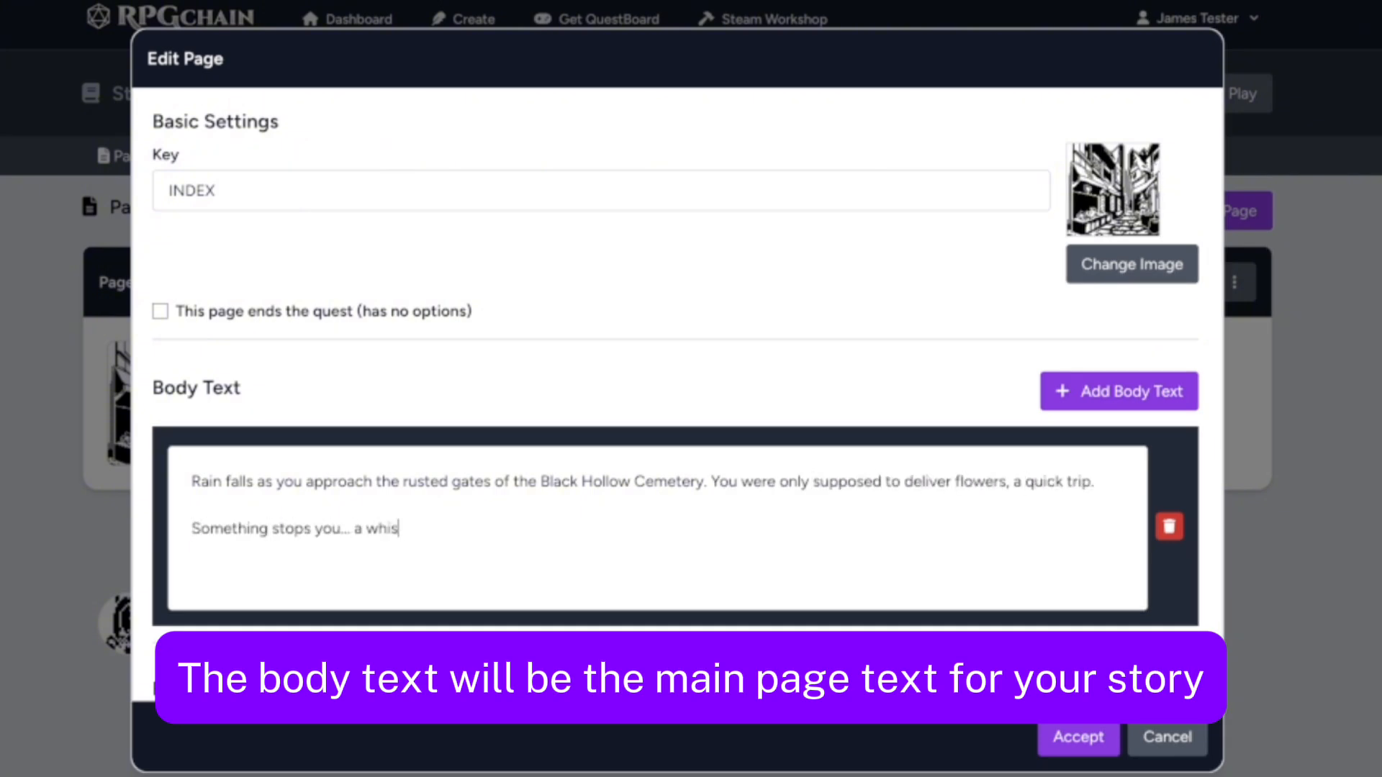
# Give the INDEX page two options labelled "Push the crypt door open" and "Continue your delivery"
pyautogui.scroll(-5, 893, 541)
pyautogui.scroll(-4, 892, 542)
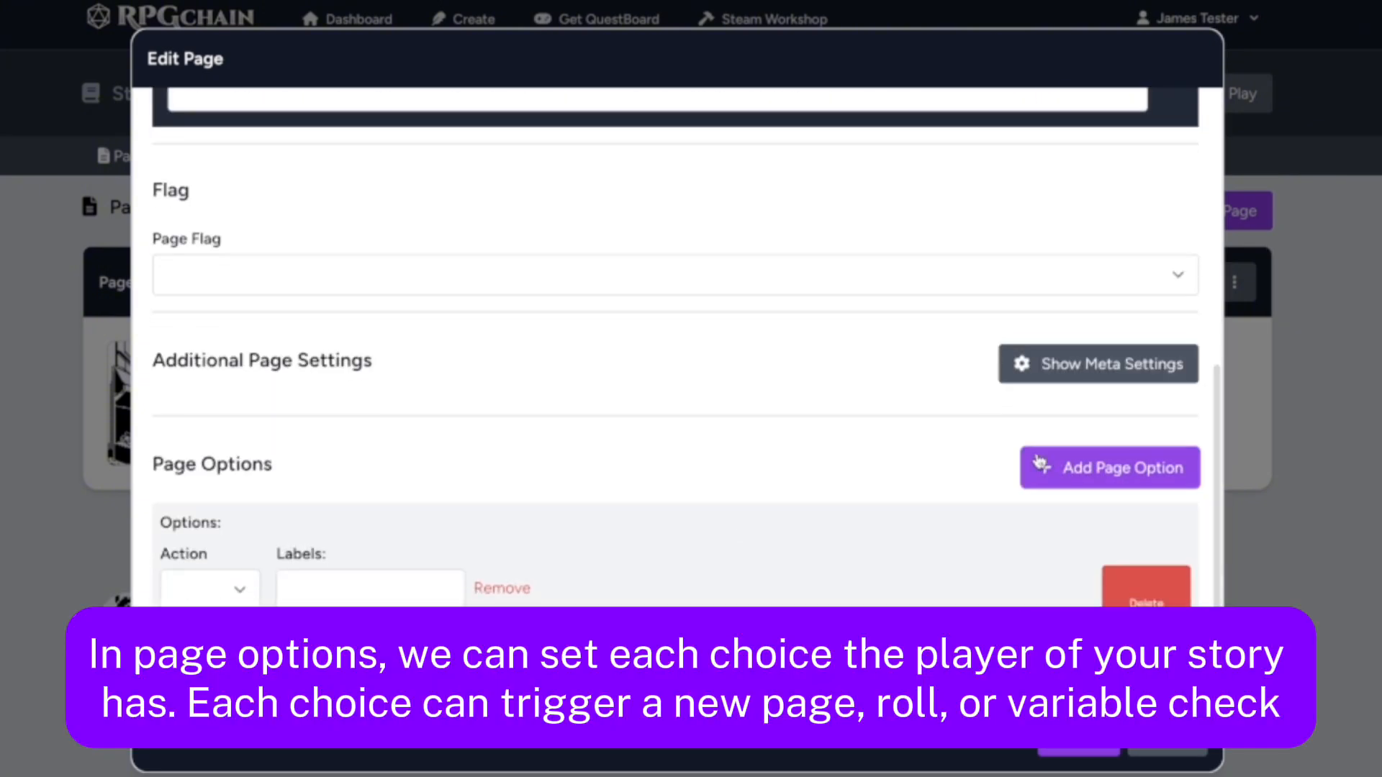
pyautogui.click(404, 452)
pyautogui.write('Push the crypt door open')
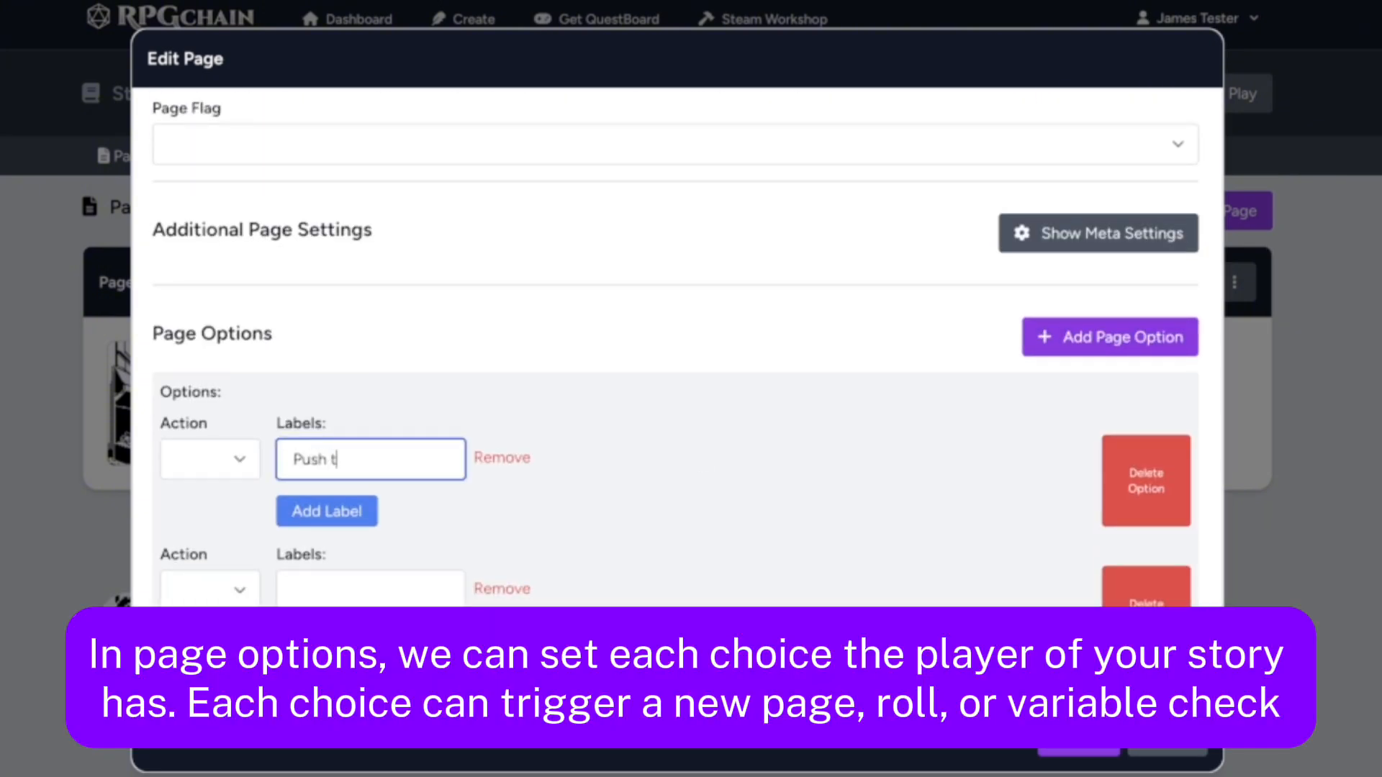
pyautogui.click(434, 545)
pyautogui.click(372, 590)
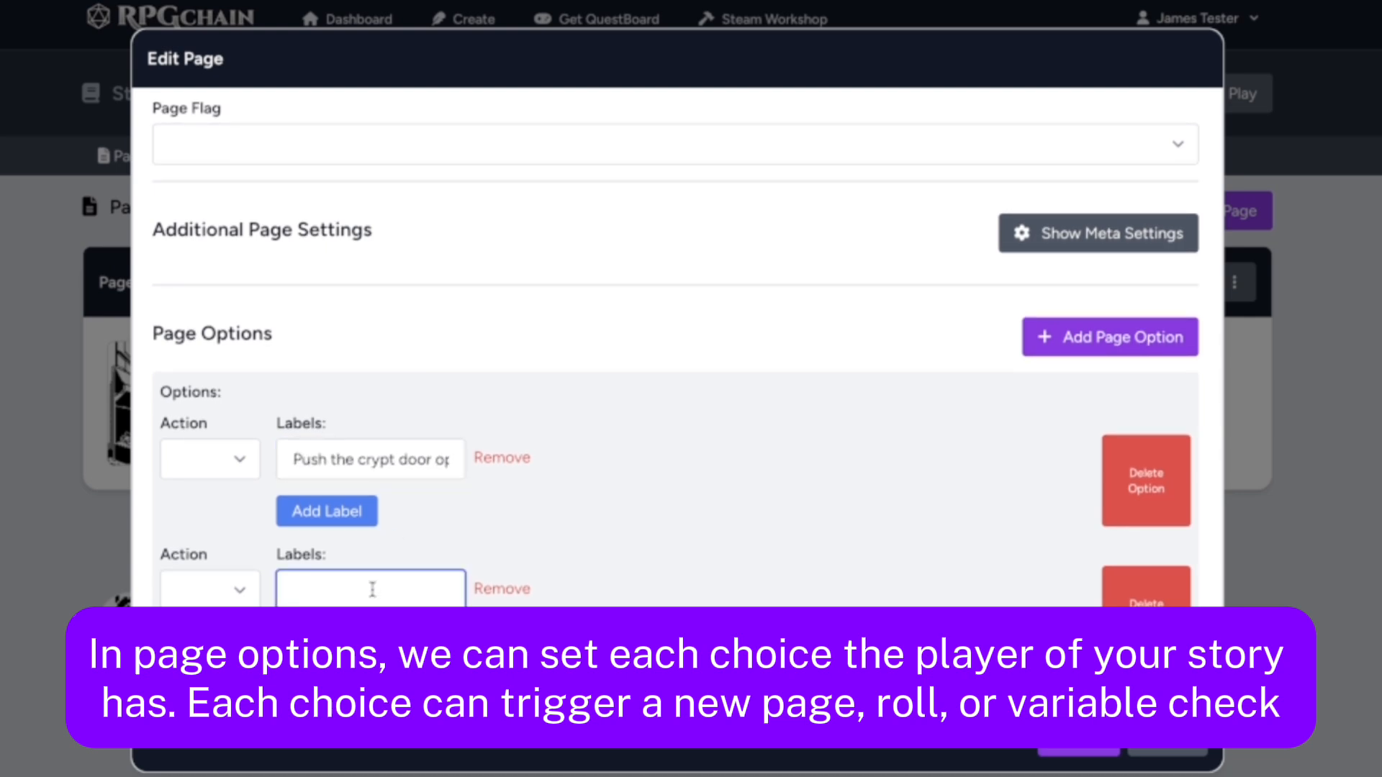
pyautogui.write('Continue your delivery')
# Check which actions can be assigned to each of the two page options
pyautogui.click(213, 464)
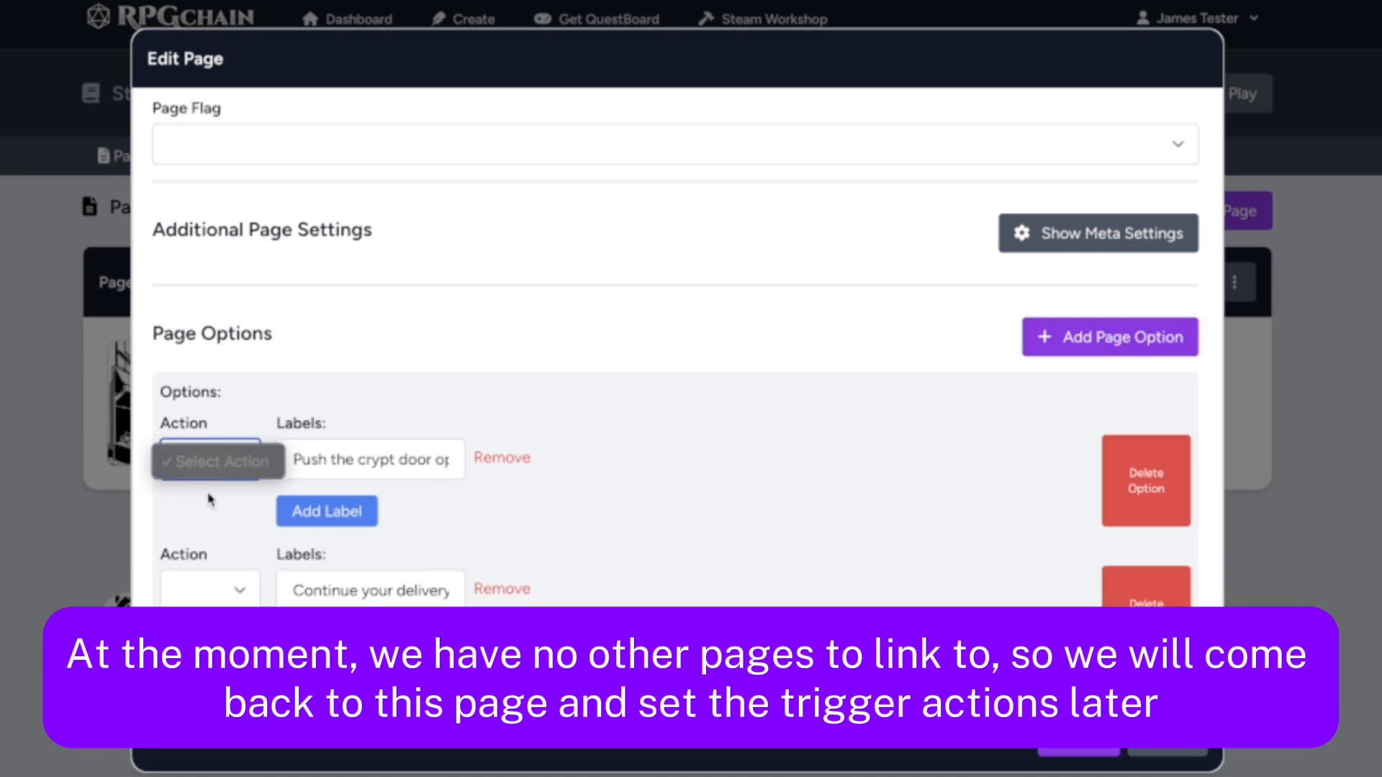
pyautogui.click(206, 523)
pyautogui.click(208, 597)
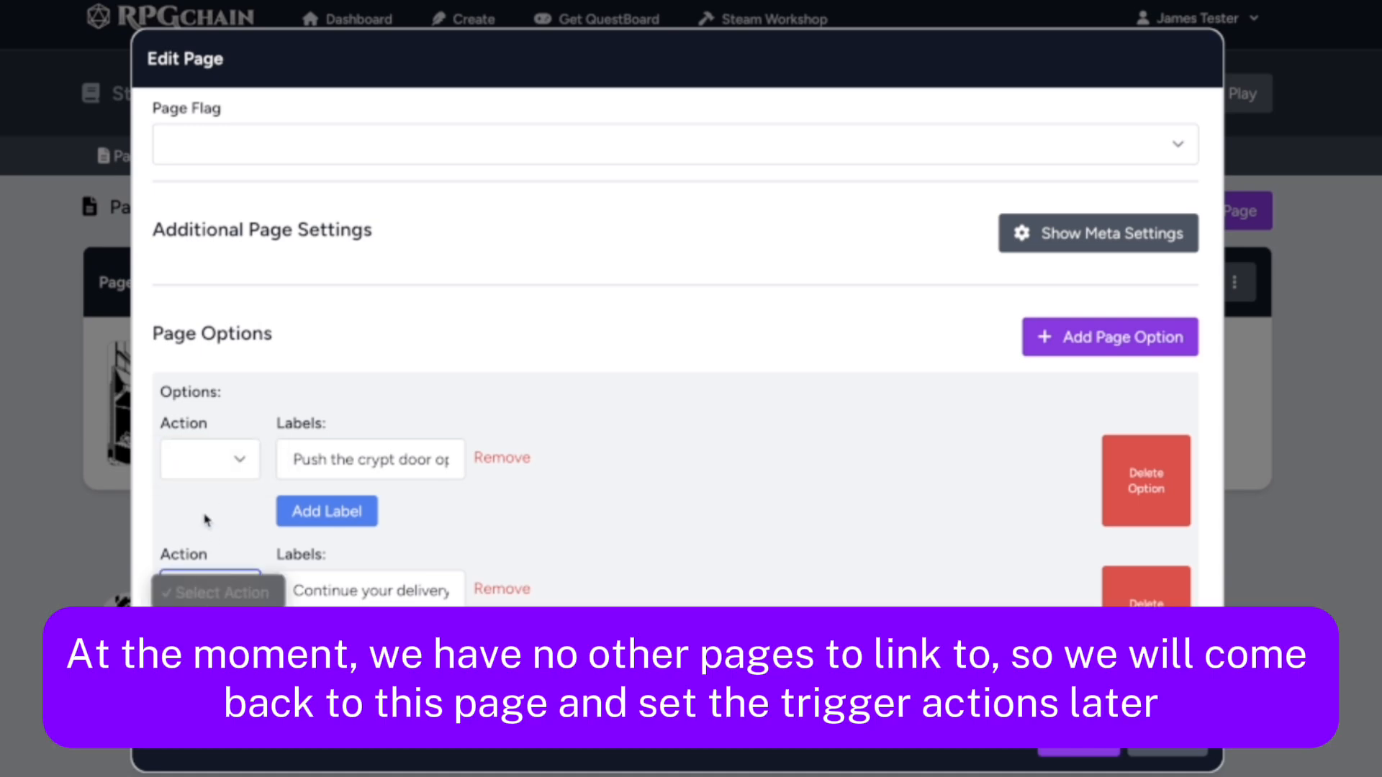
# Set the INDEX page's image to the flower bouquet from the native artwork and accept the page
pyautogui.scroll(10, 781, 529)
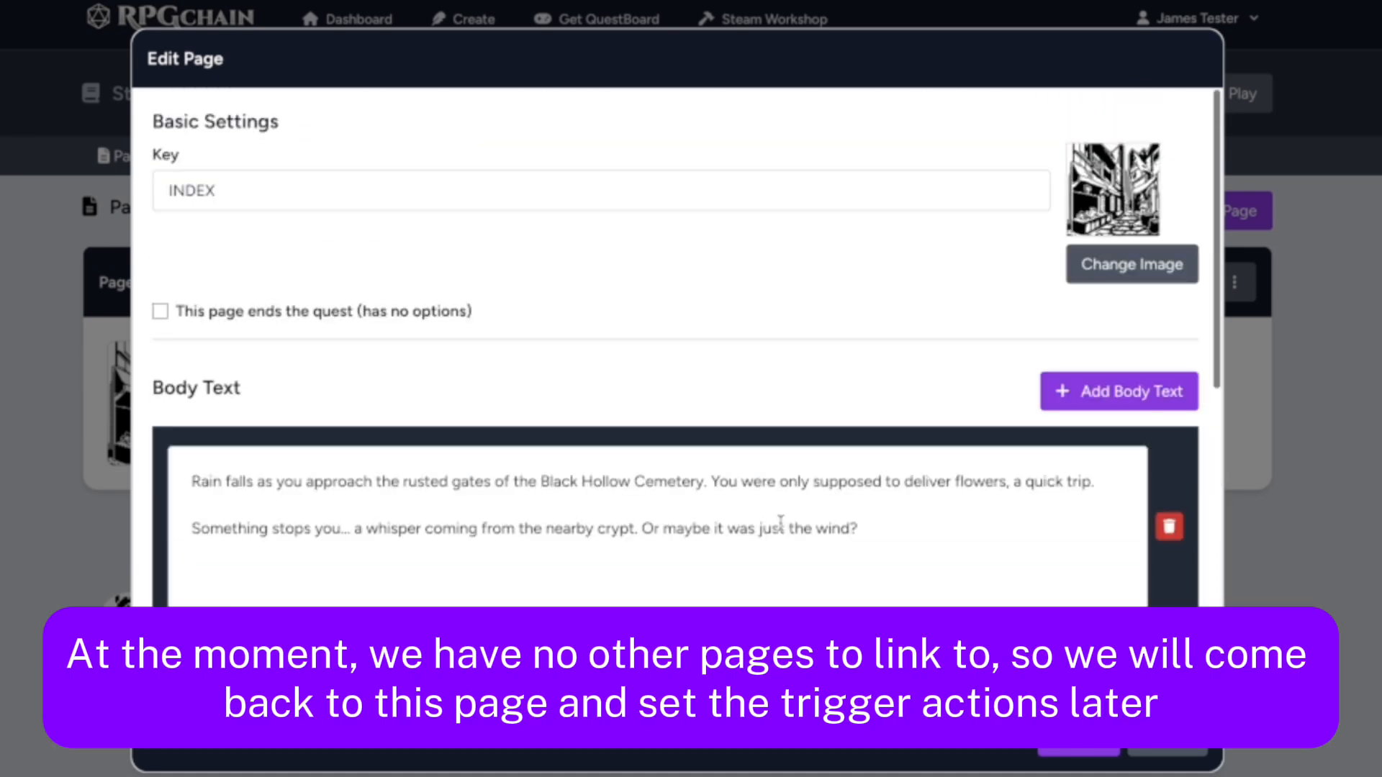
pyautogui.click(1094, 266)
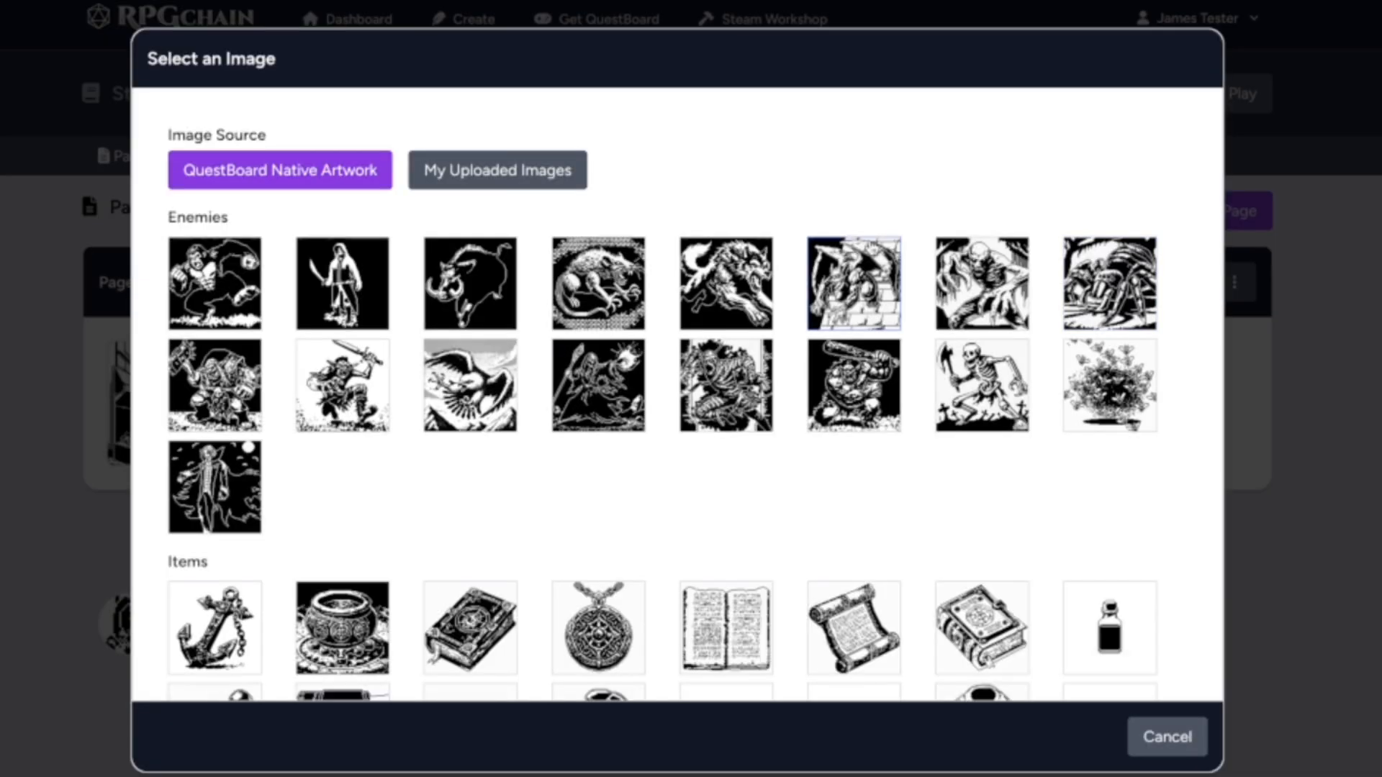
pyautogui.scroll(-9, 819, 425)
pyautogui.click(583, 568)
pyautogui.scroll(-2, 844, 299)
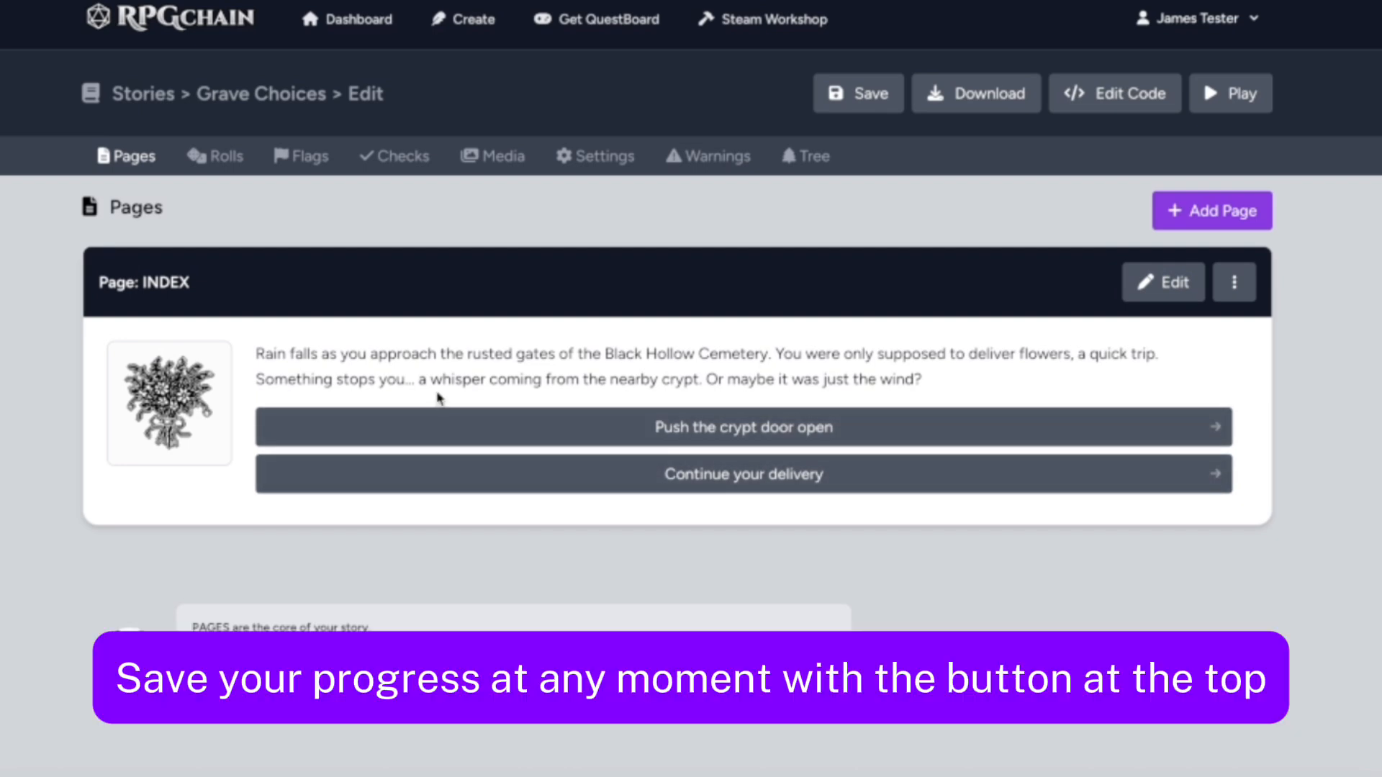
# Save the story and start a test play of Grave Choices
pyautogui.click(838, 94)
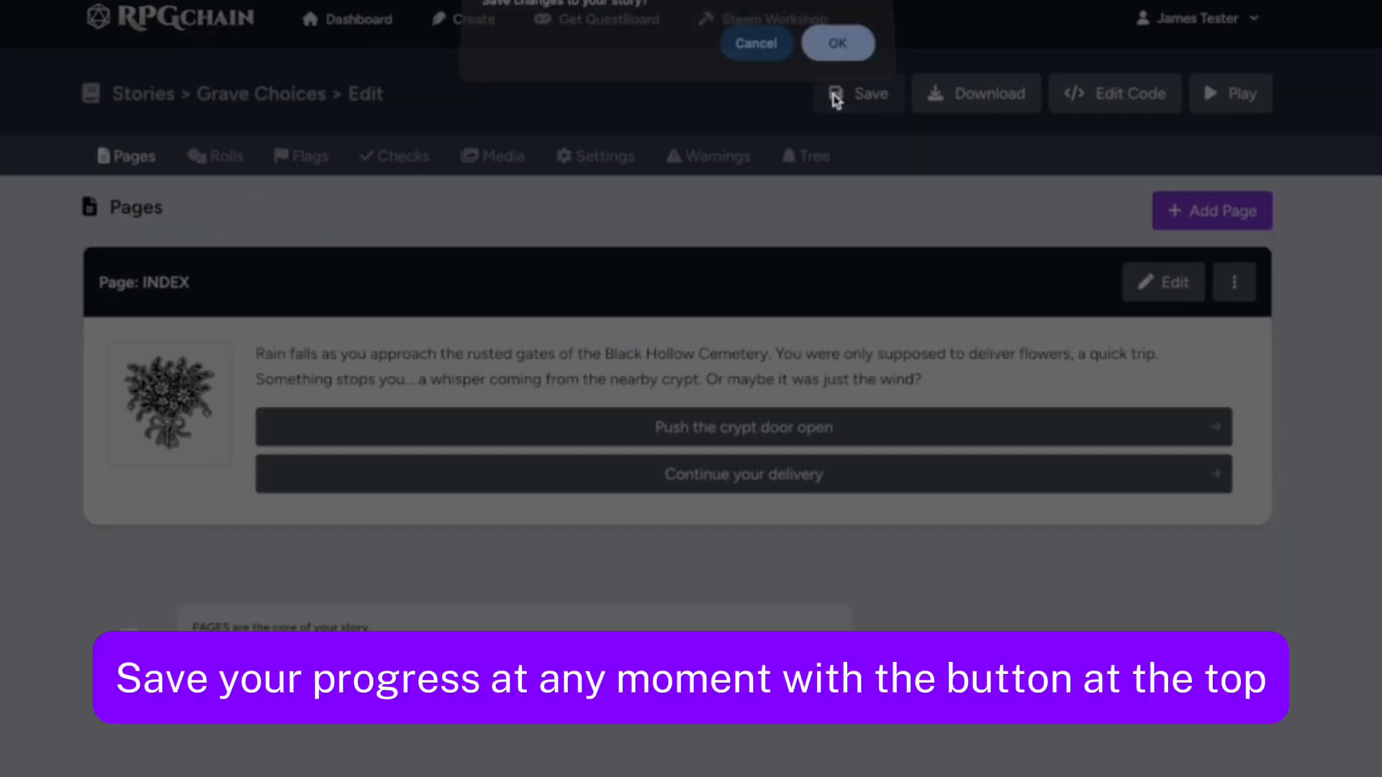
pyautogui.click(840, 56)
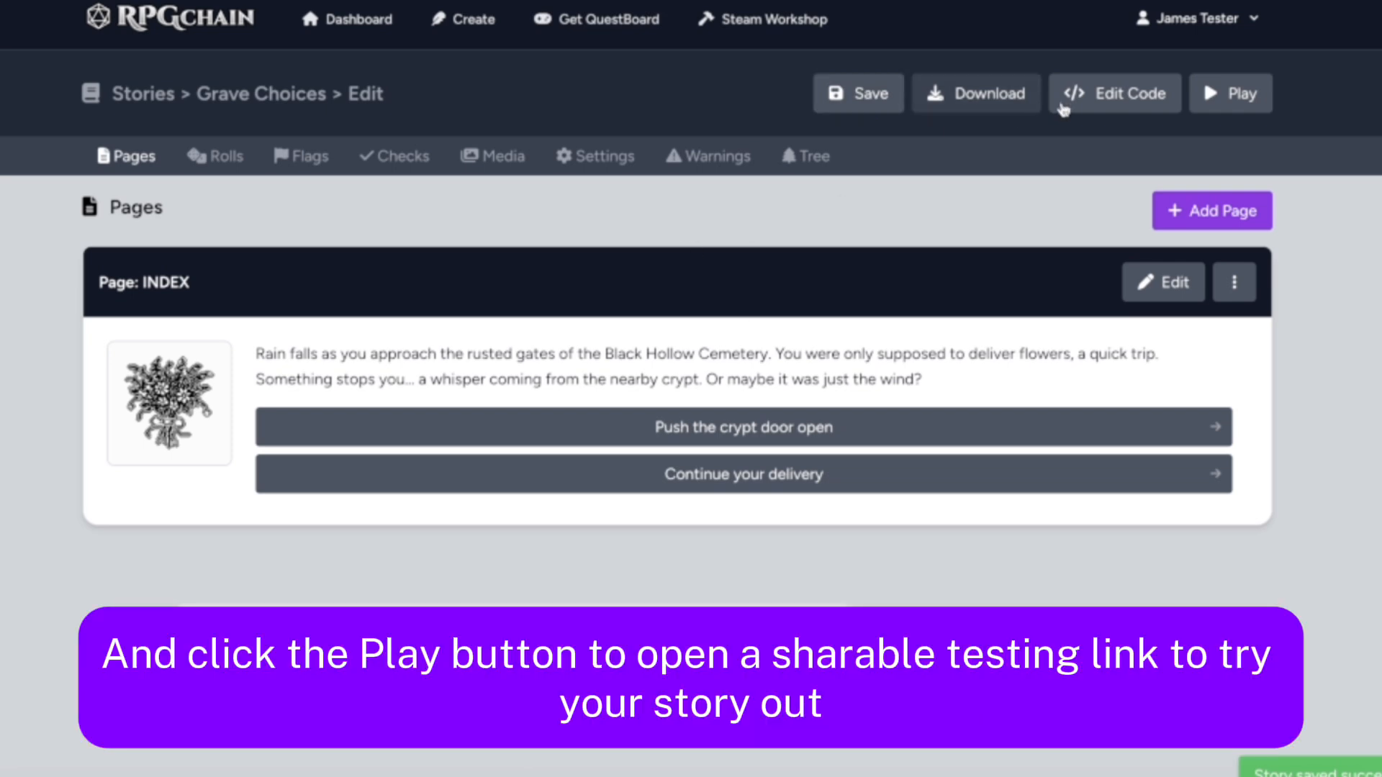
pyautogui.click(1205, 94)
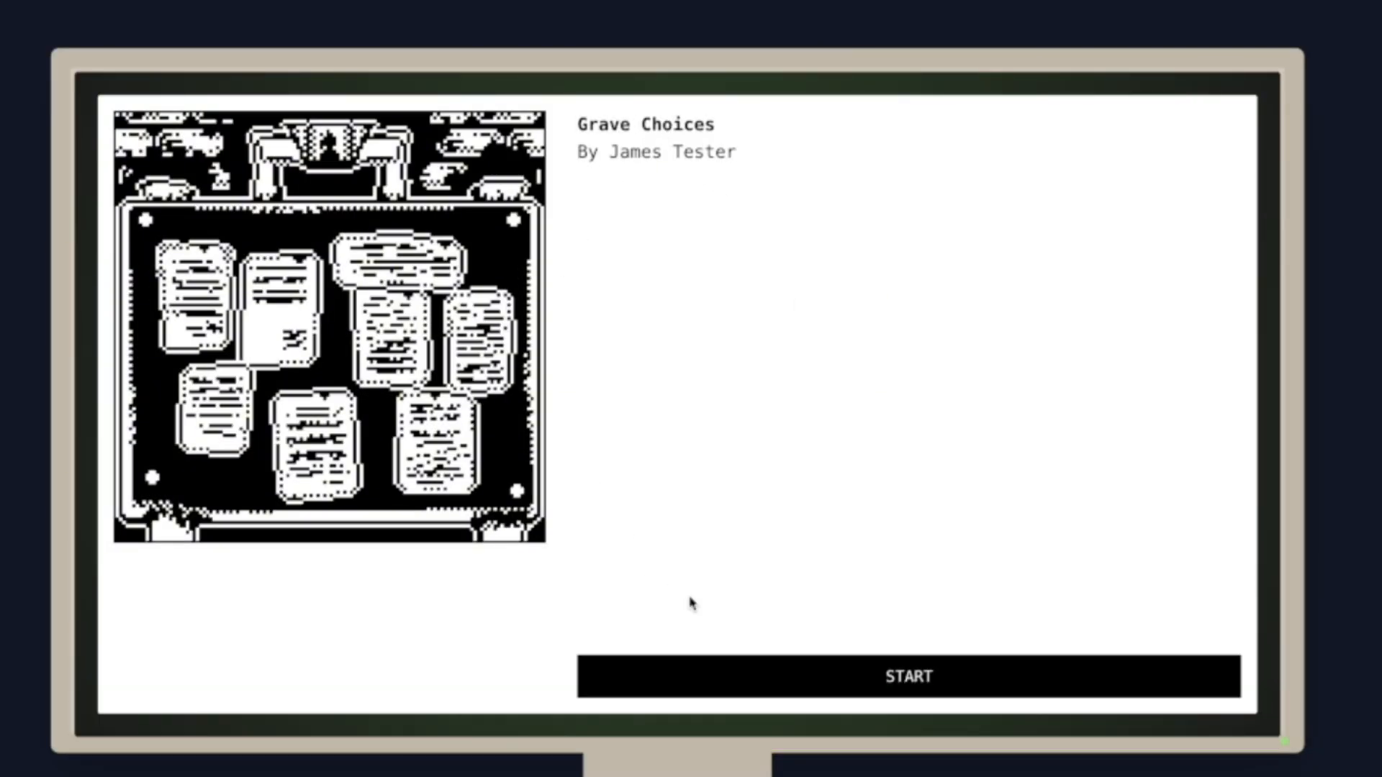
pyautogui.click(703, 692)
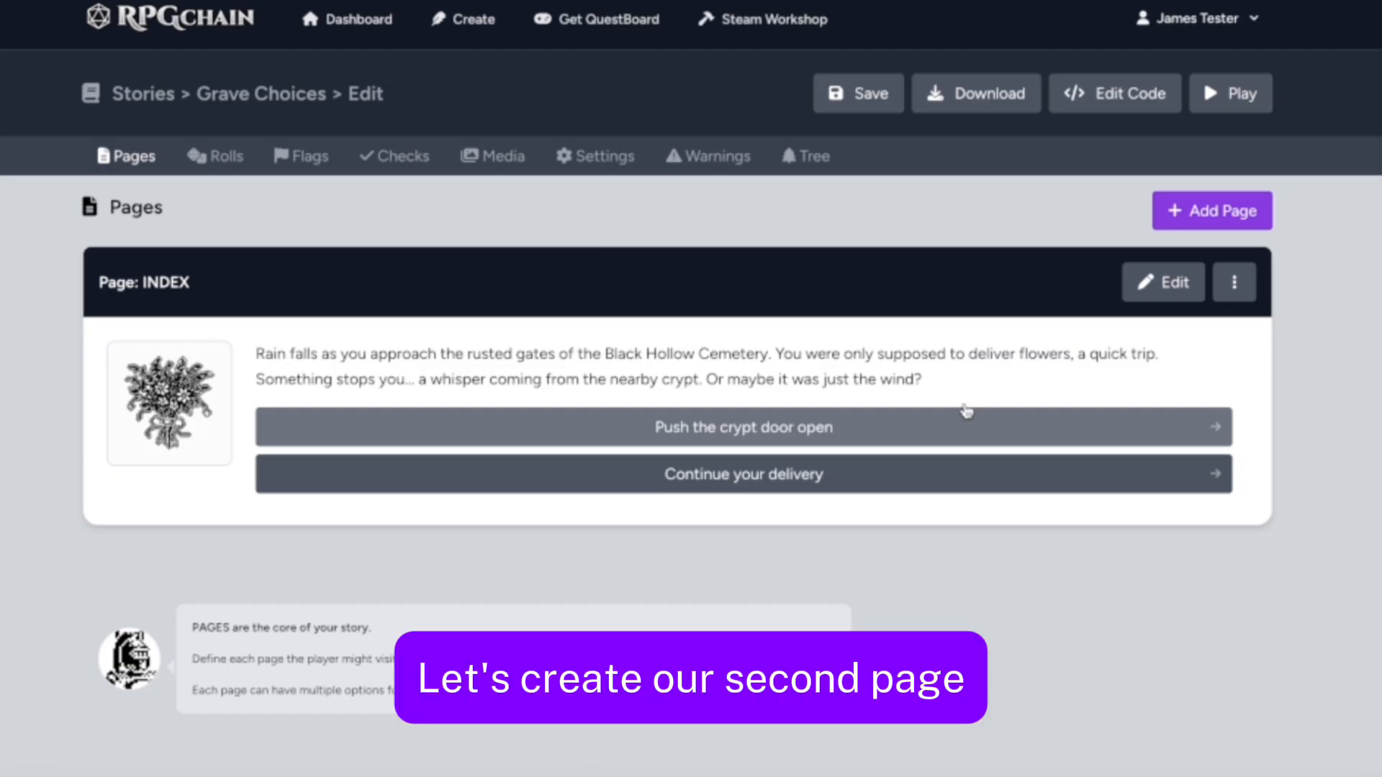
# Add a second page to the story with the key ENTER_CRYPT
pyautogui.click(1181, 210)
pyautogui.click(443, 194)
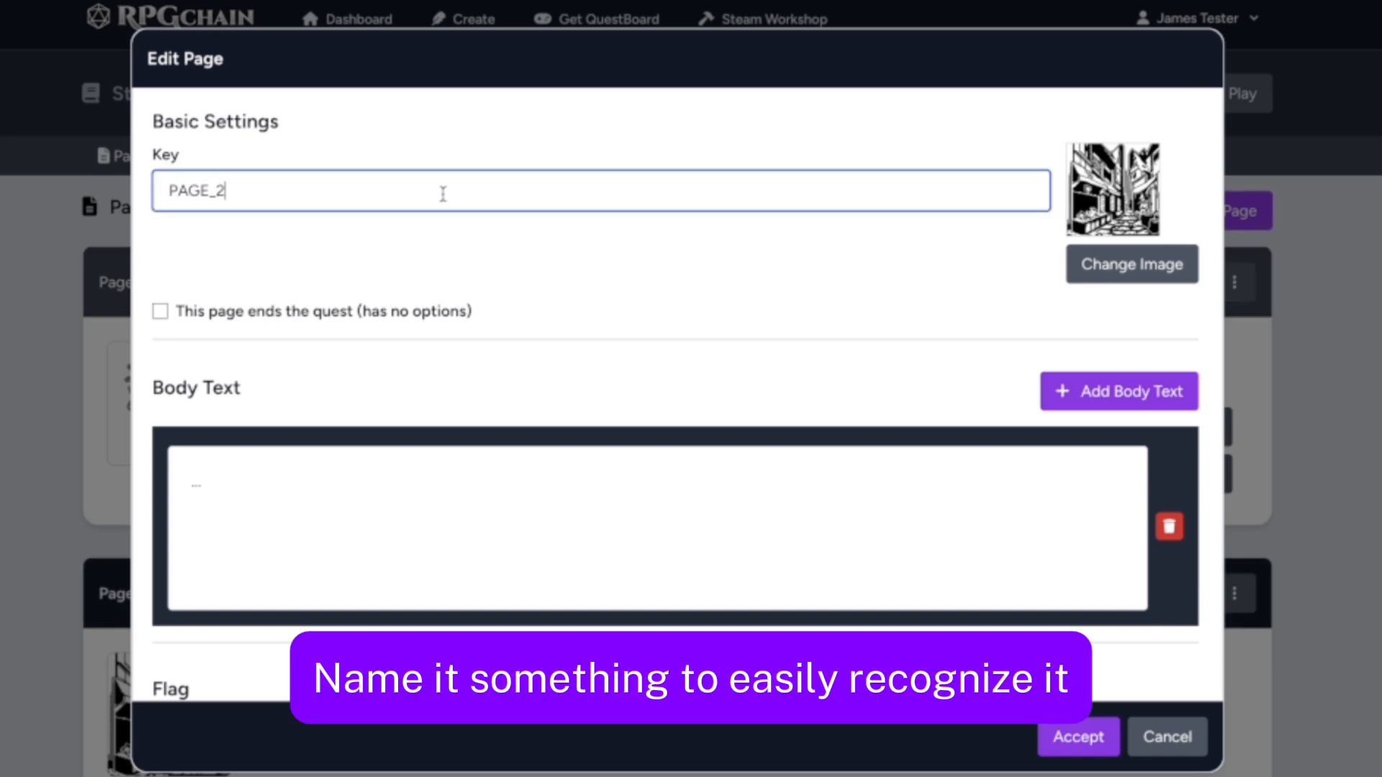
pyautogui.doubleClick(443, 194)
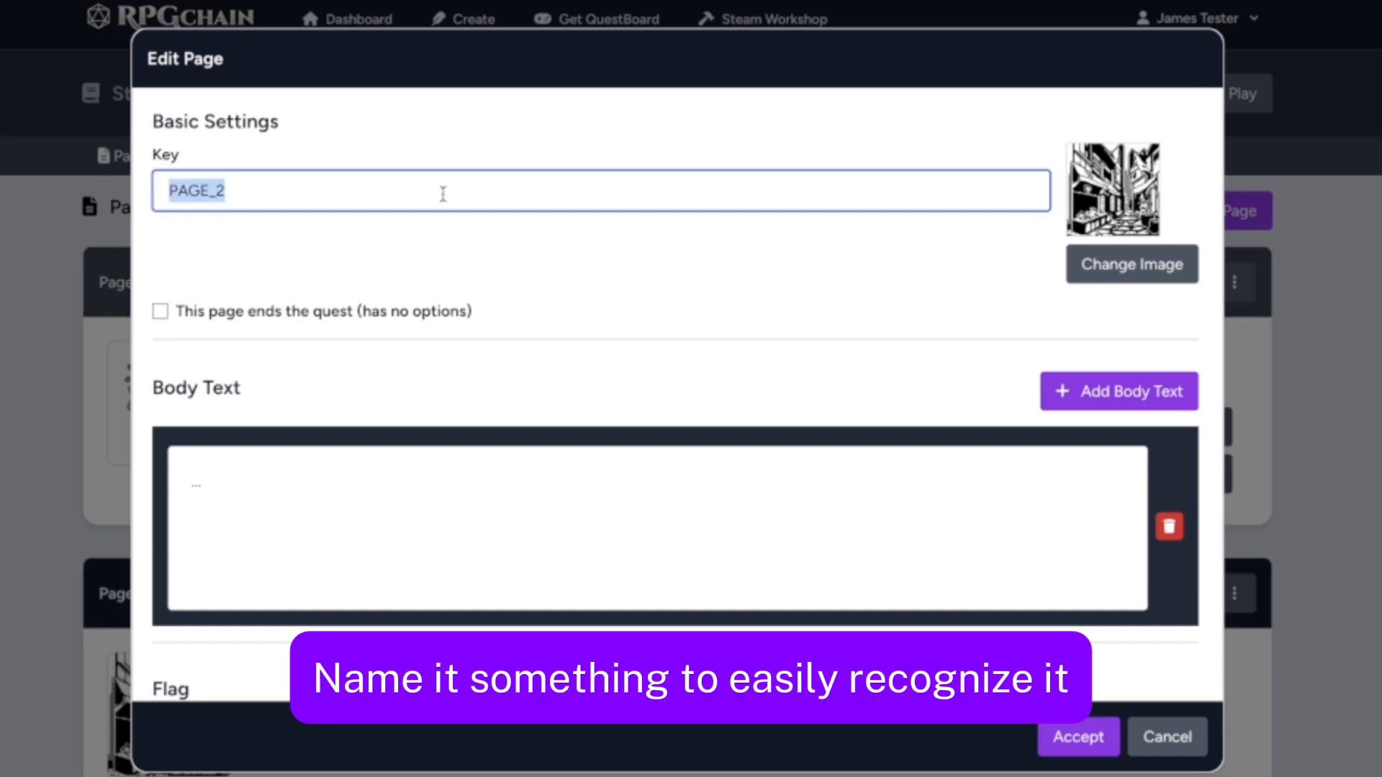
pyautogui.write('ENTER_CRY')
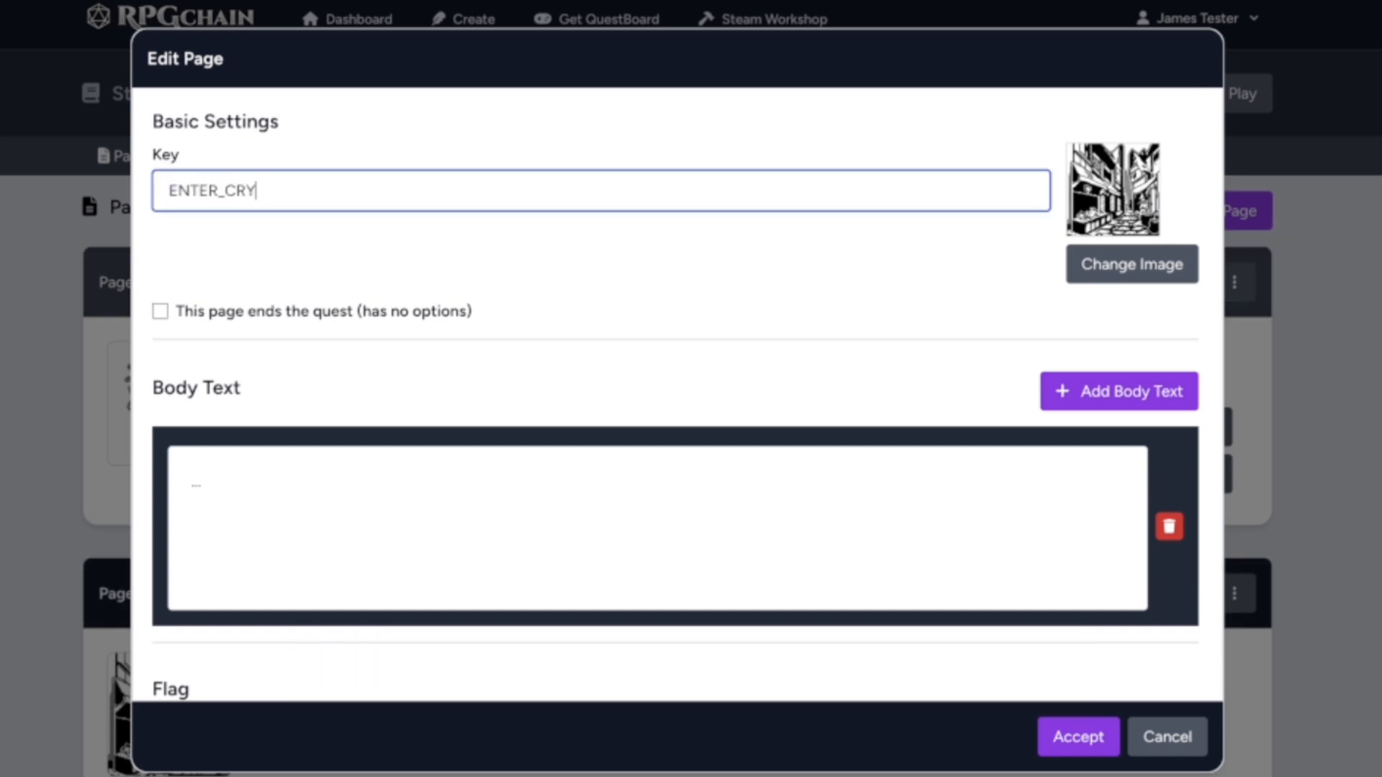
pyautogui.write('PT')
# Set the ENTER_CRYPT page's image to the thick clasped book from the Items artwork
pyautogui.click(1112, 264)
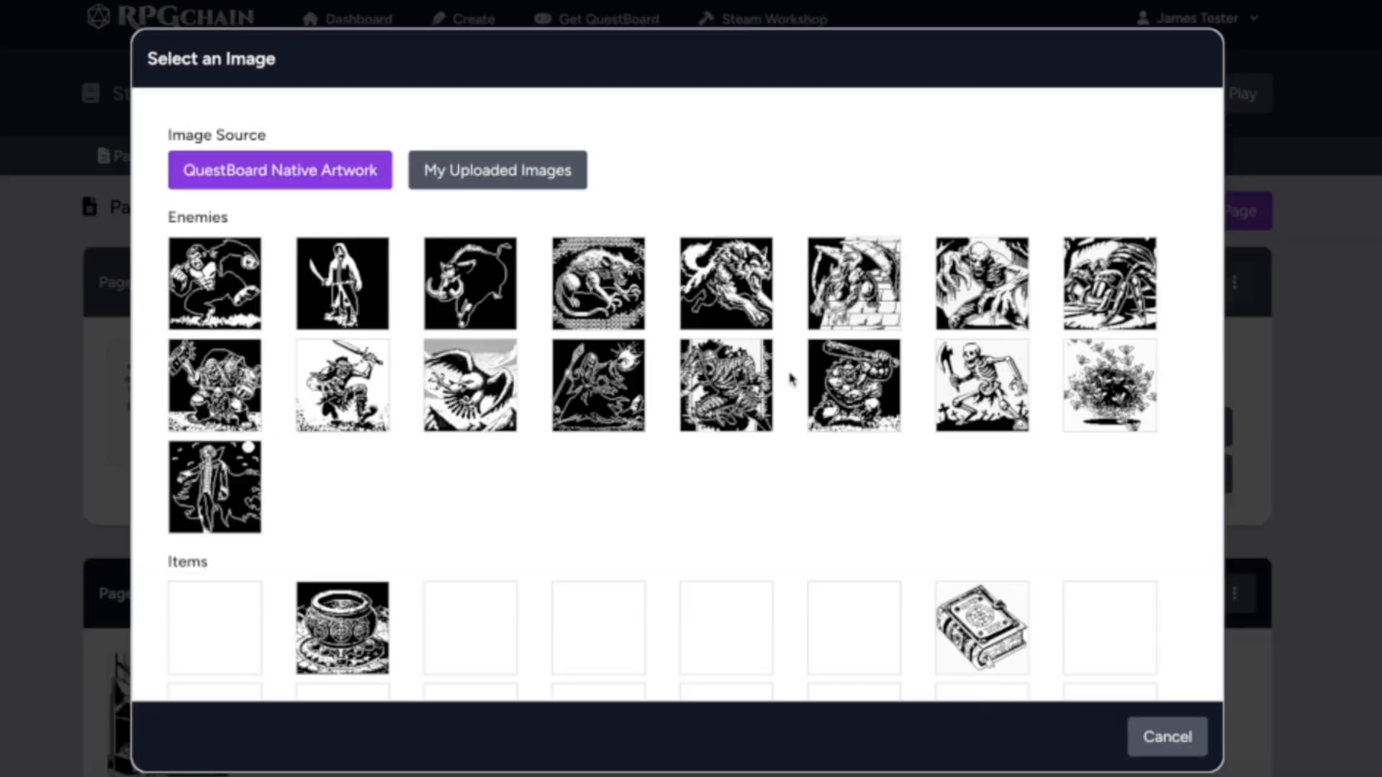
pyautogui.scroll(-5, 774, 393)
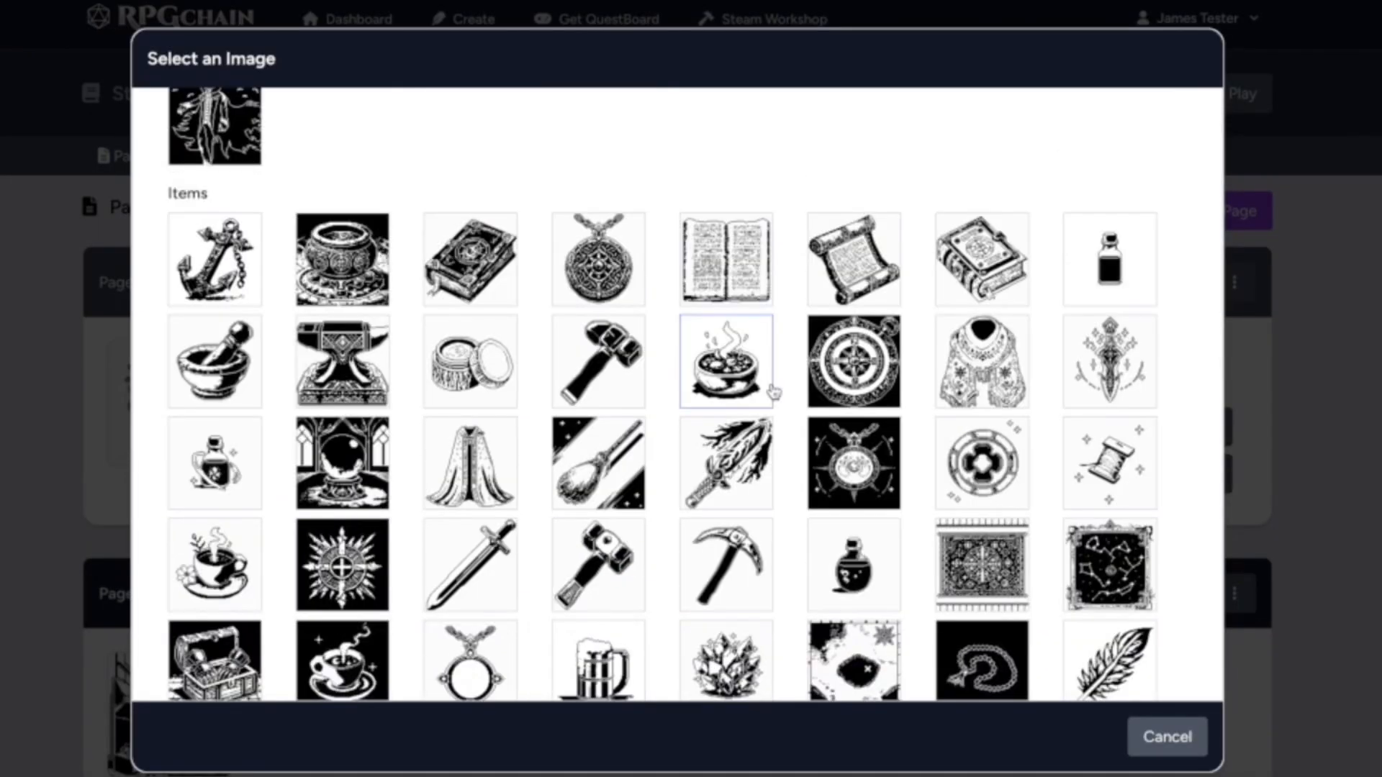
pyautogui.click(982, 260)
# Write the ENTER_CRYPT body text about faded names etched on the center altar's book and the door slamming shut behind the player
pyautogui.click(494, 450)
pyautogui.write('You enter the crypt. Faded names are etched into')
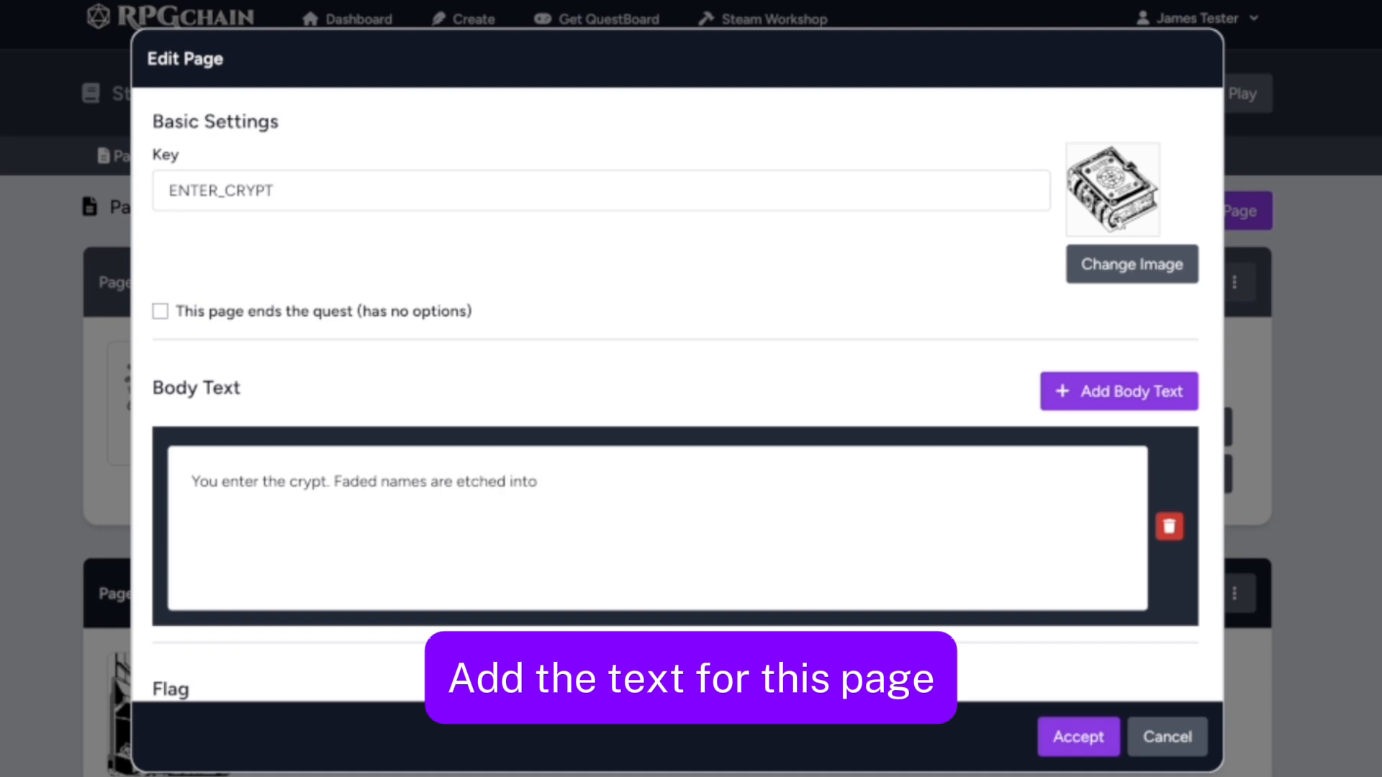
pyautogui.write(' a book on the cover of a book that lies on the center altar')
pyautogui.press('Return')
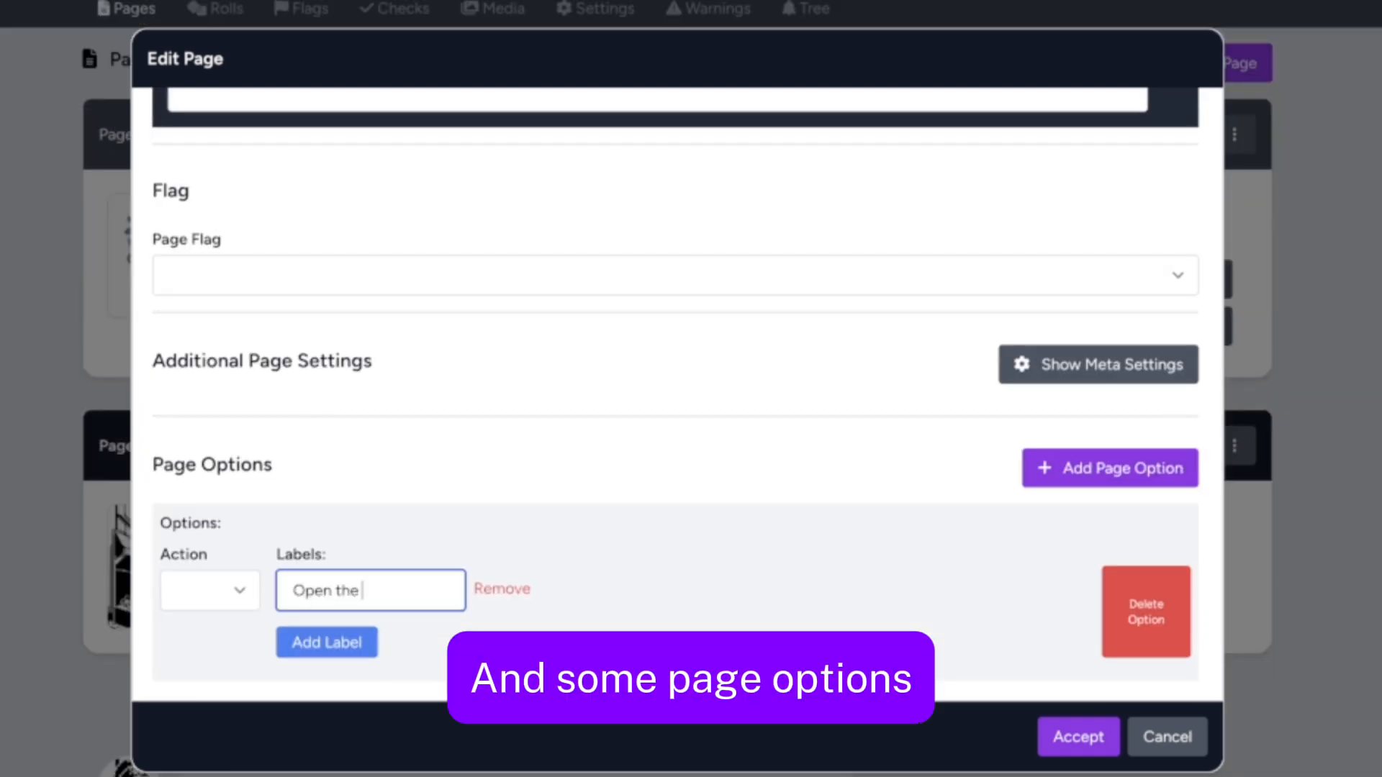
# Give the ENTER_CRYPT page the options "Inspect the book" and "Try and get out", and accept the page
pyautogui.write('book')
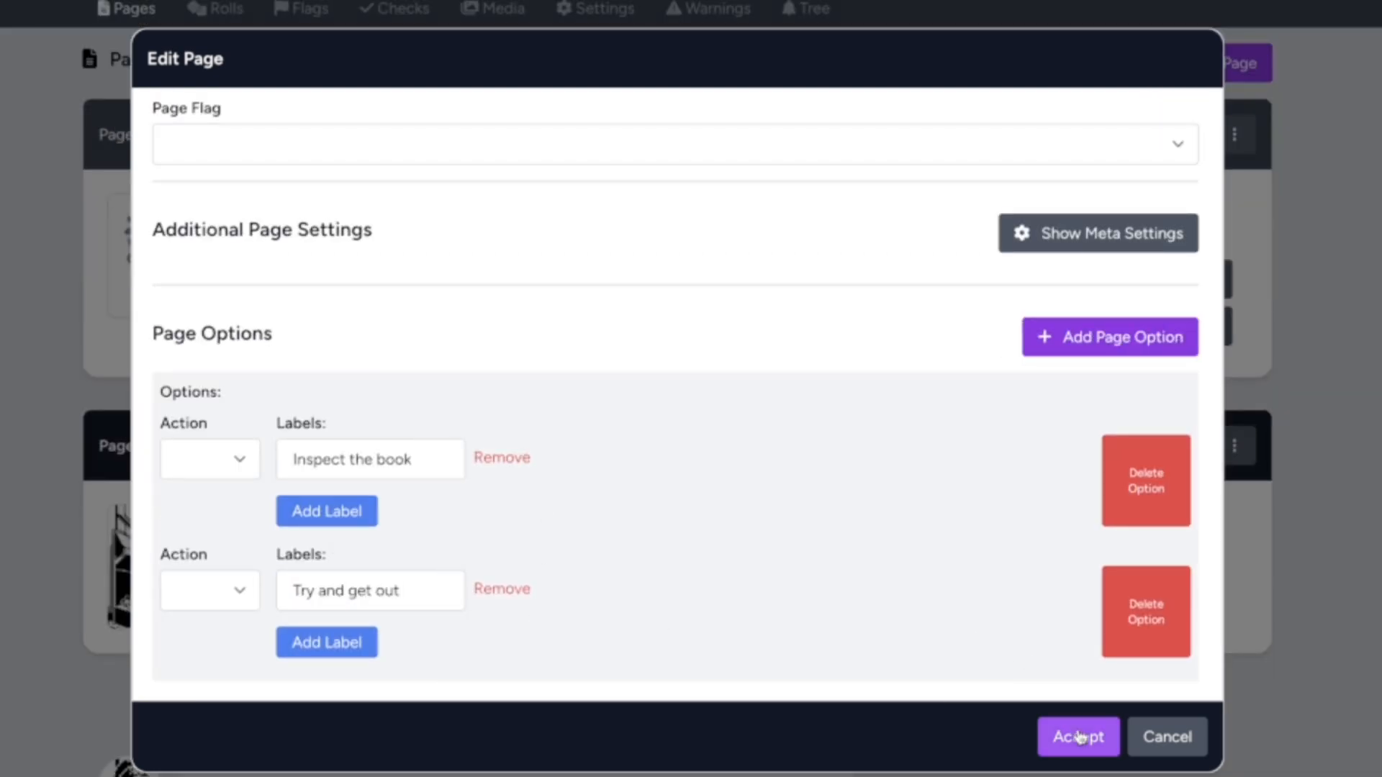
pyautogui.click(1077, 733)
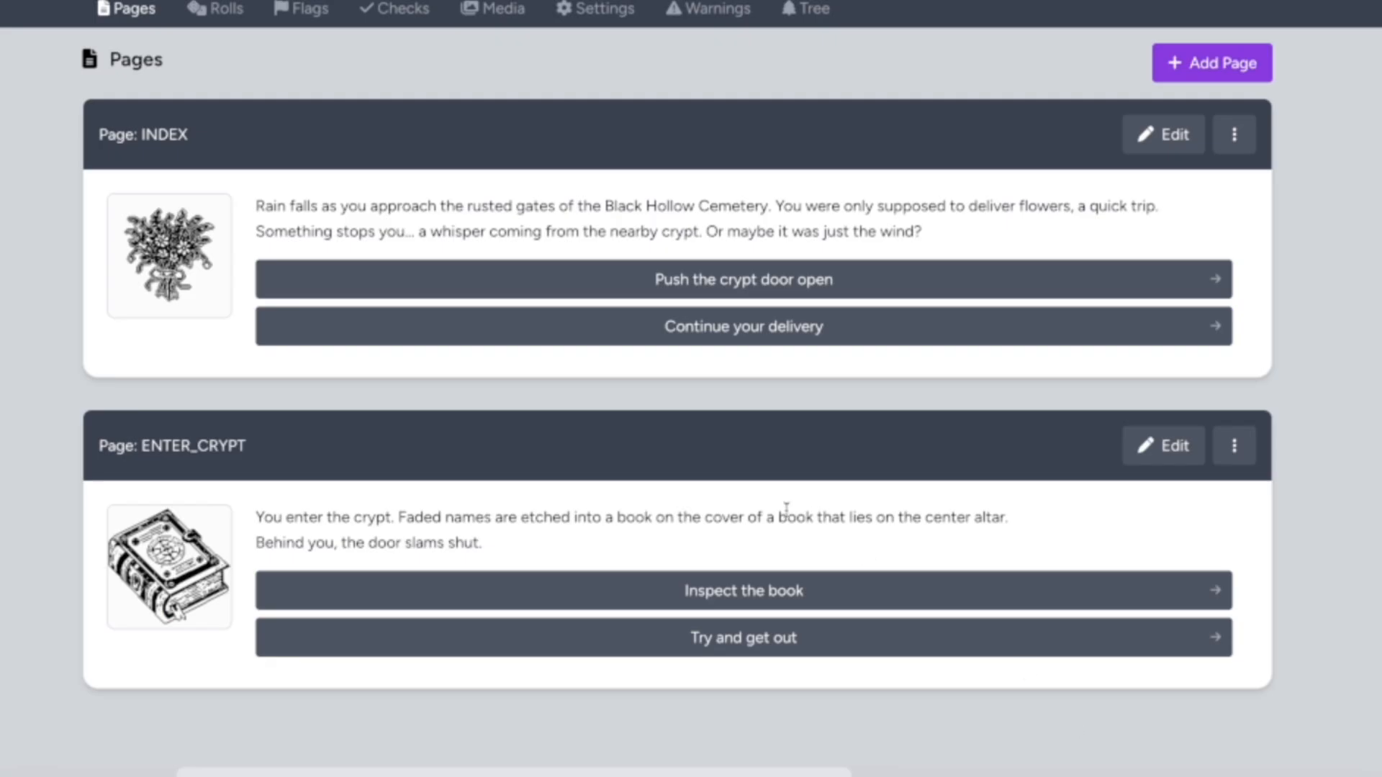
pyautogui.scroll(1, 667, 463)
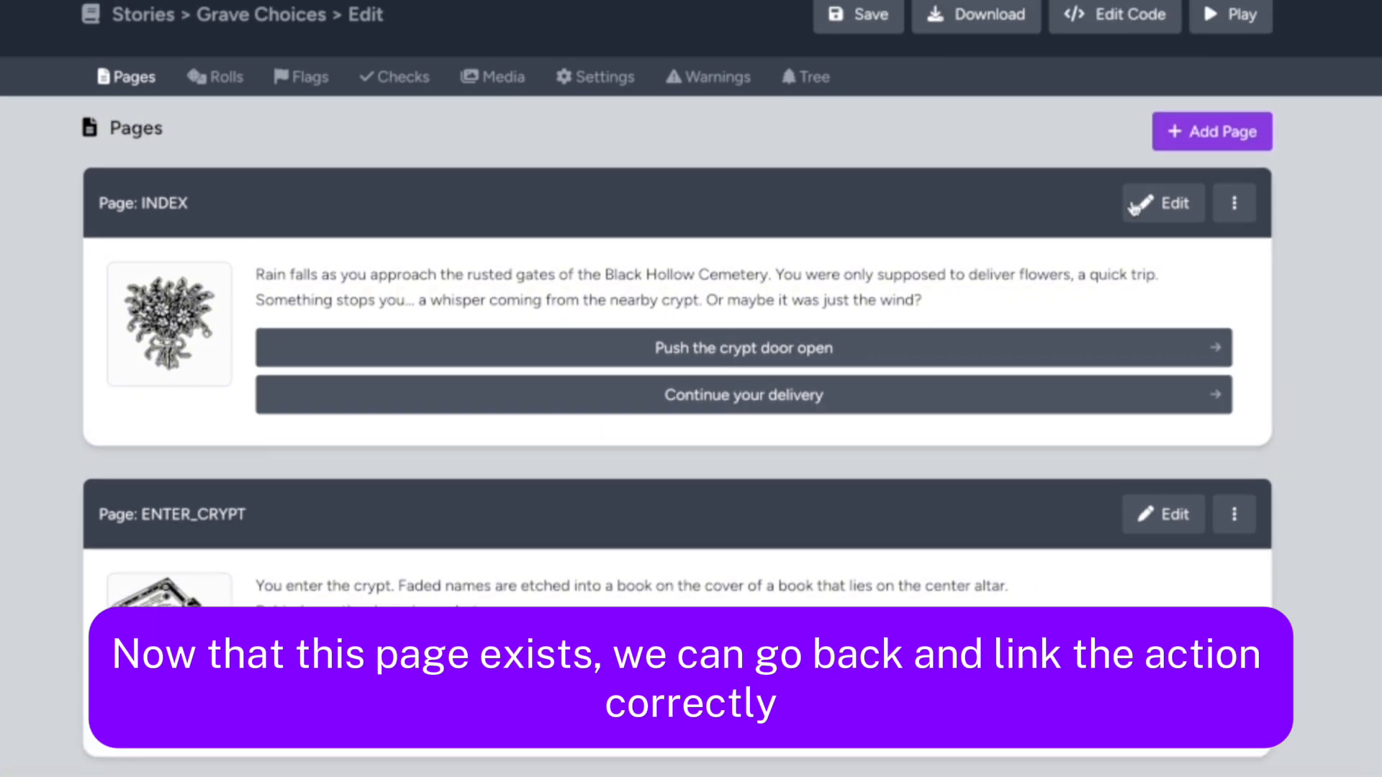
# Link the INDEX page's "Push the crypt door open" option to page:ENTER_CRYPT and accept the page
pyautogui.click(1135, 208)
pyautogui.scroll(-8, 466, 451)
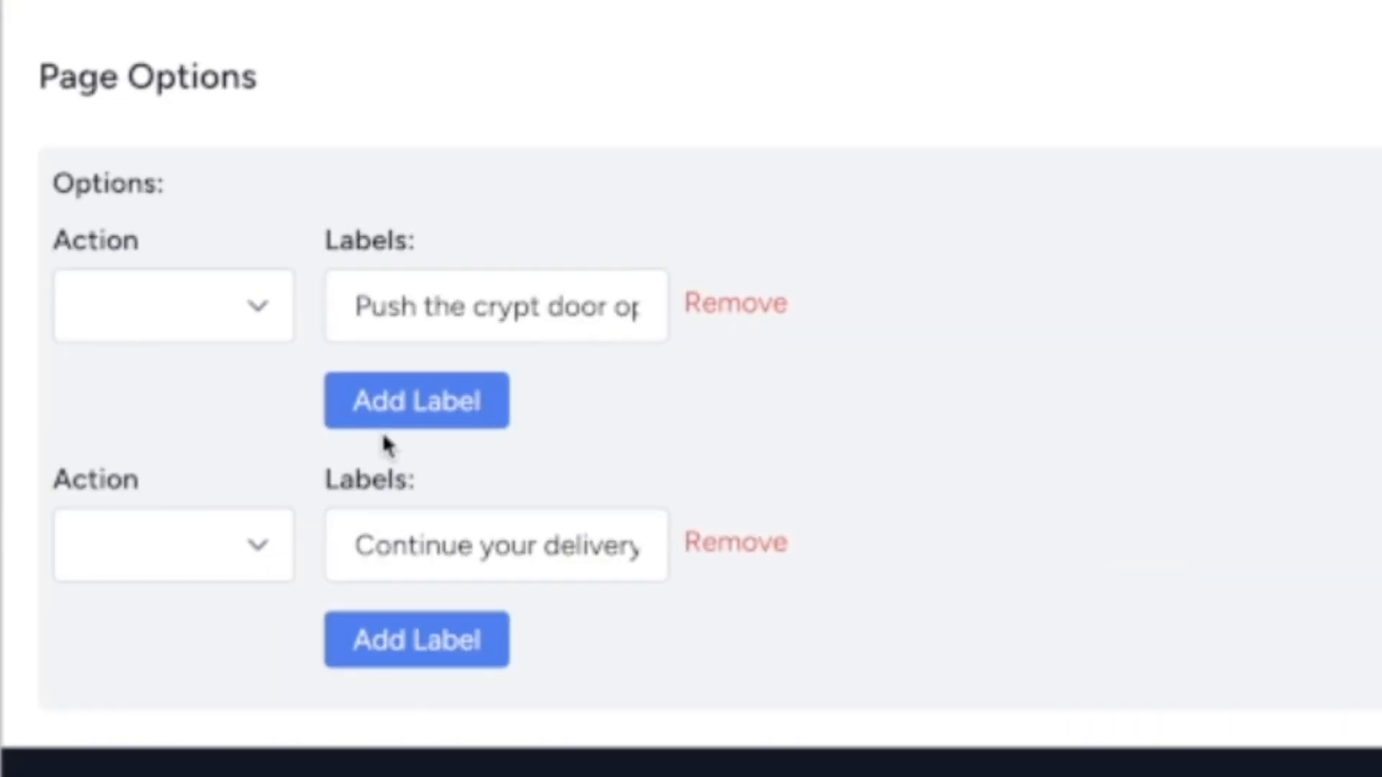
pyautogui.click(258, 311)
pyautogui.click(183, 407)
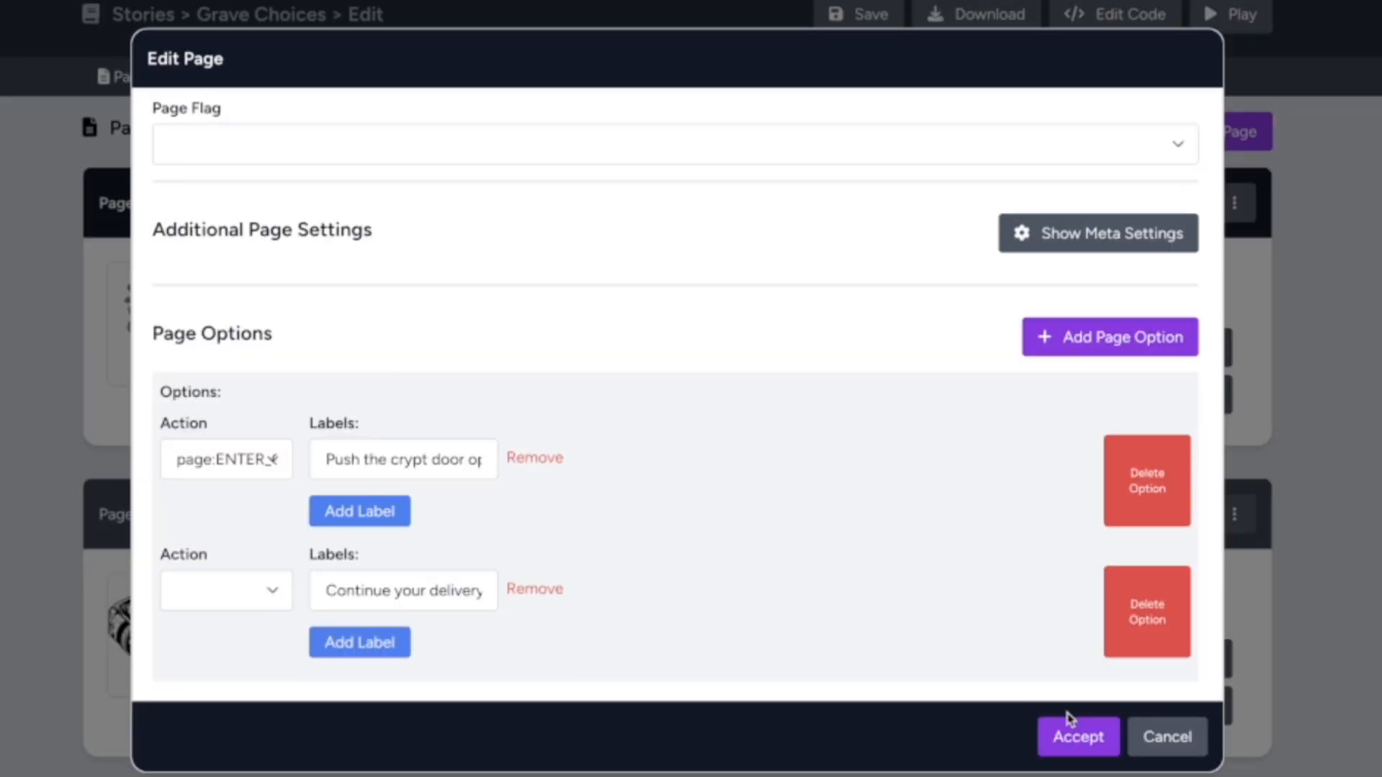
pyautogui.click(1074, 735)
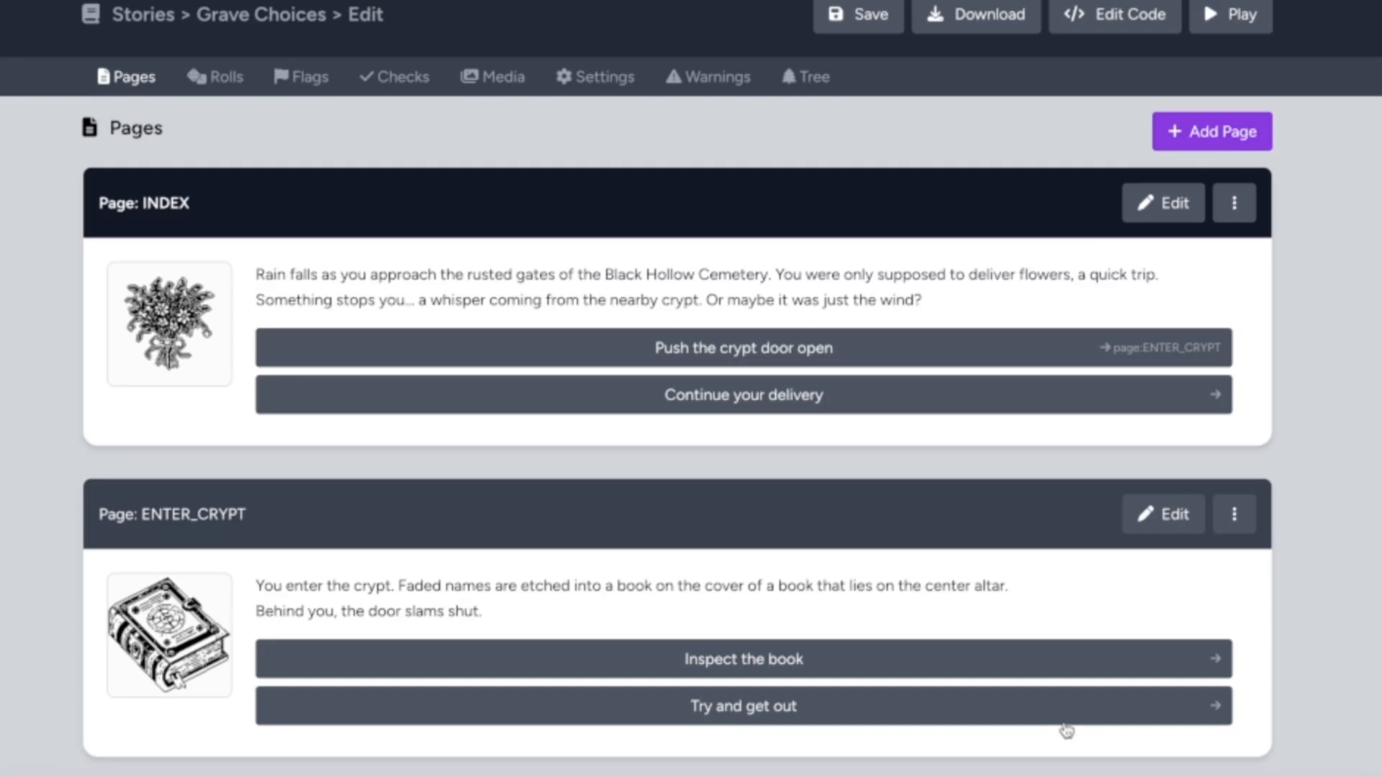
# Save the story and play it from the start, choosing to push the crypt door open
pyautogui.click(858, 14)
pyautogui.click(835, 52)
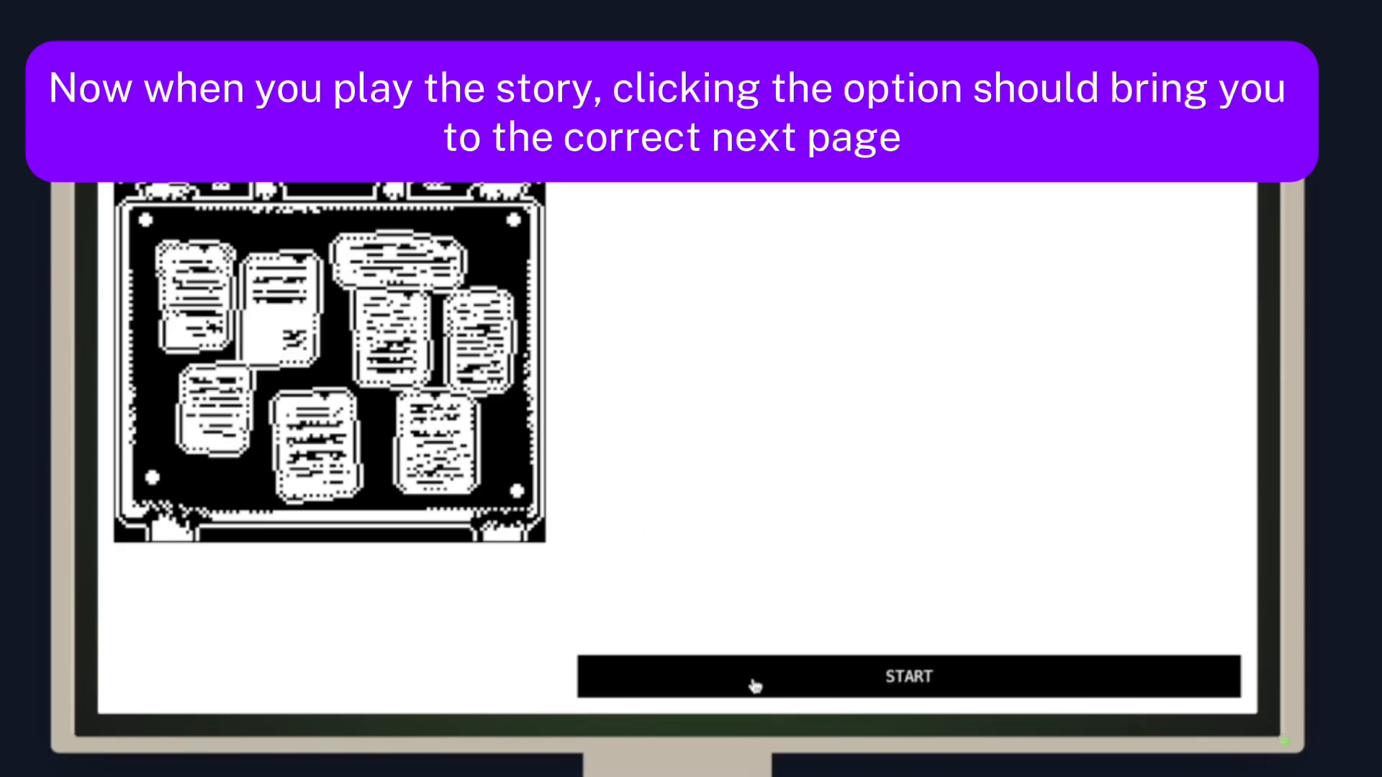
pyautogui.click(755, 686)
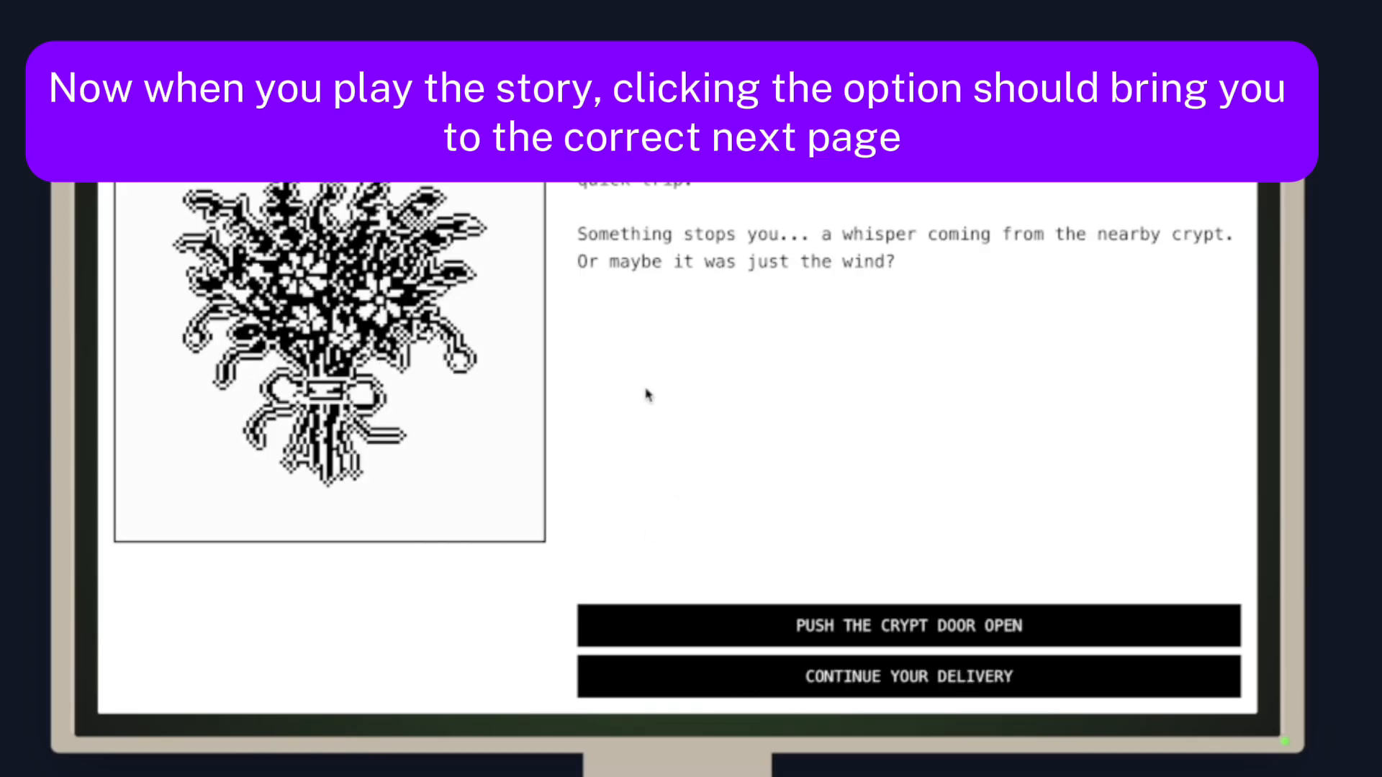
pyautogui.click(825, 627)
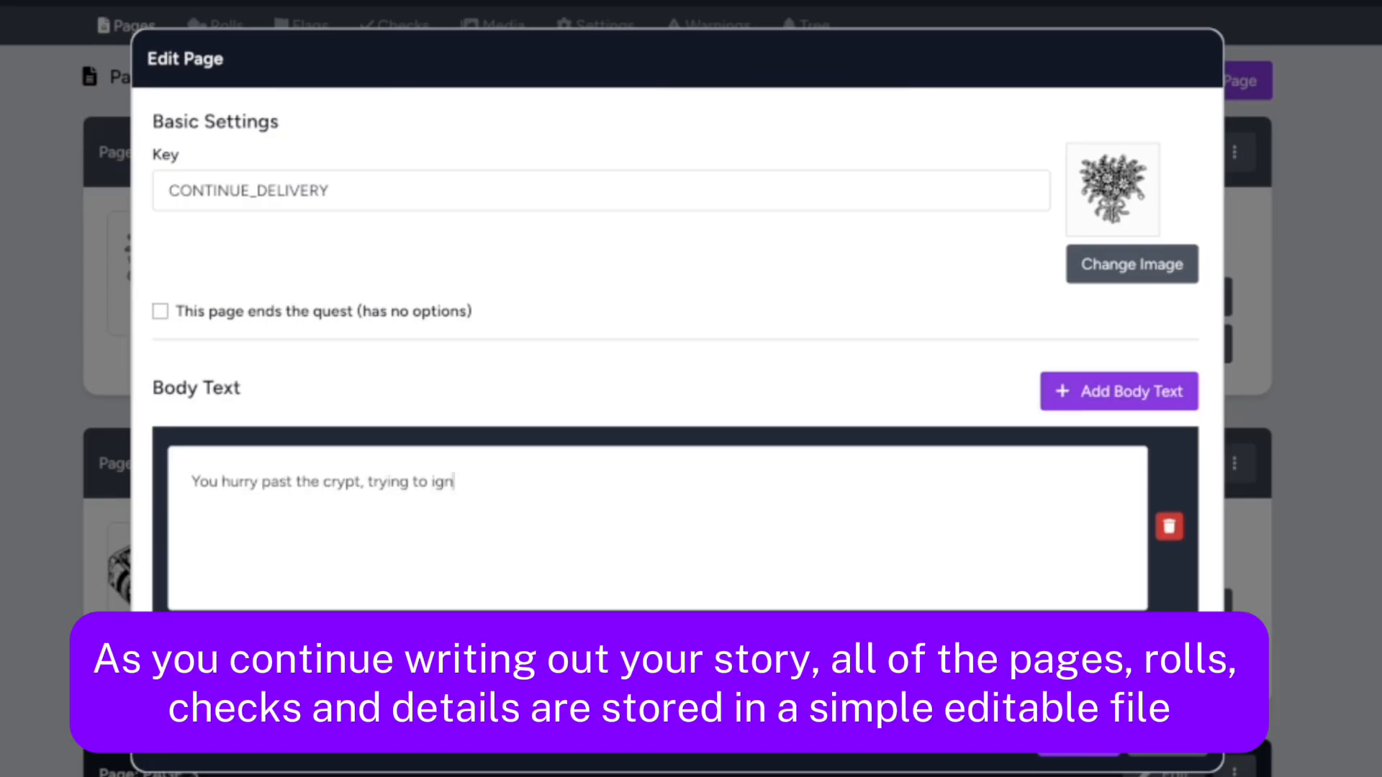
# Write the CONTINUE_DELIVERY body text about hurrying past the crypt and finding only a mirror propped up in place of the gravestone
pyautogui.write('nore the feeling.')
pyautogui.press('Return')
pyautogui.press('Return')
pyautogui.write('In place of the gravestone you were directed to, there is only a mirror propped up in the dirt.')
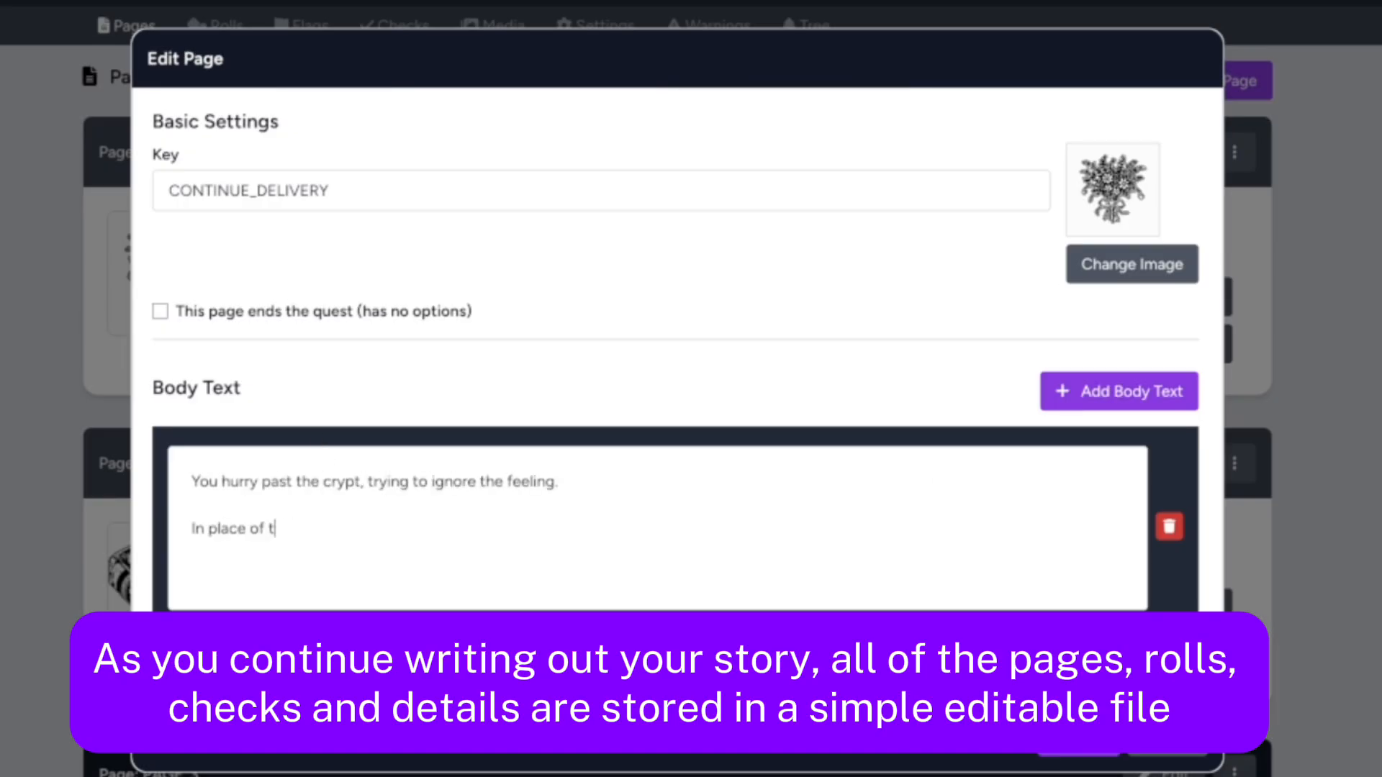
# Join the two body text sentences with "as you arrive at your destination. However," and add the paragraph "The face reflected in the mirror is not yours!"
pyautogui.press('Up')
pyautogui.press('Up')
pyautogui.press('BackSpace')
pyautogui.write('as you arrive at your destination. However,')
pyautogui.press('Delete')
pyautogui.press('Delete')
pyautogui.press('Return')
pyautogui.press('Return')
pyautogui.write('The face reflected in the mirror is not yours!')
# Give the CONTINUE_DELIVERY page the options "Touch the mirror", "Run back and hide in the crypt" and "Leave the cemetery", and accept the page
pyautogui.scroll(-7, 638, 374)
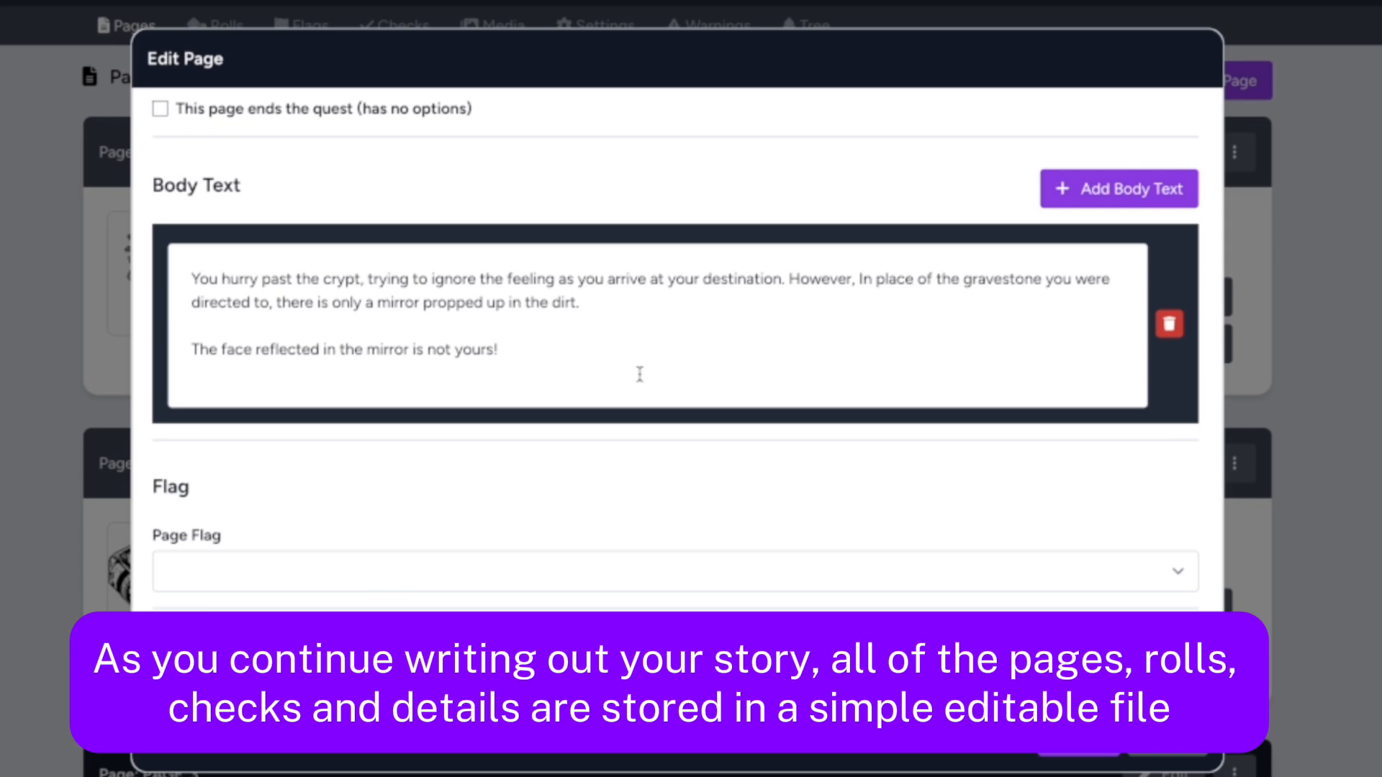
pyautogui.click(404, 590)
pyautogui.write('Touch the mirror')
pyautogui.click(1111, 468)
pyautogui.write('Run back and hide in t')
pyautogui.click(1079, 739)
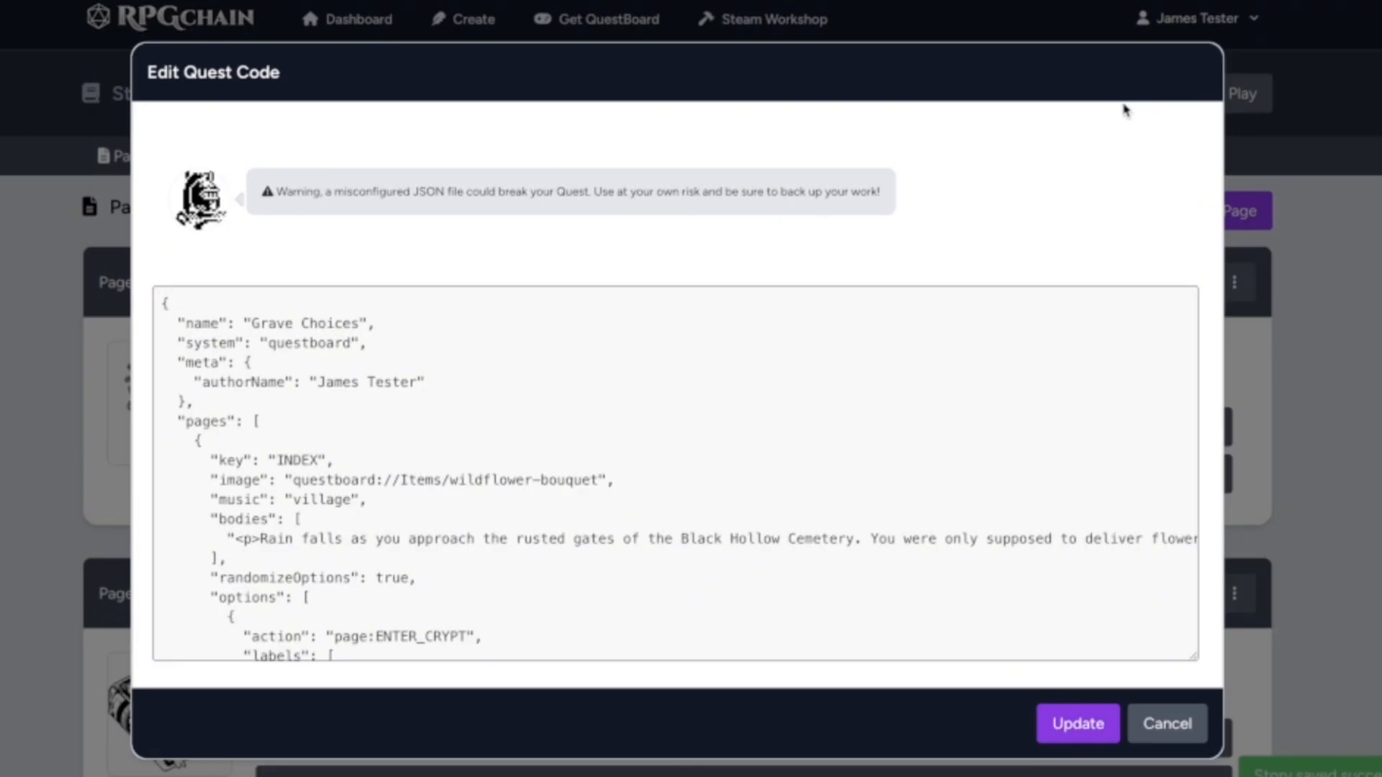
# Look through the quest's JSON code and review the story pages and where their options lead
pyautogui.scroll(-2, 833, 332)
pyautogui.scroll(-10, 834, 332)
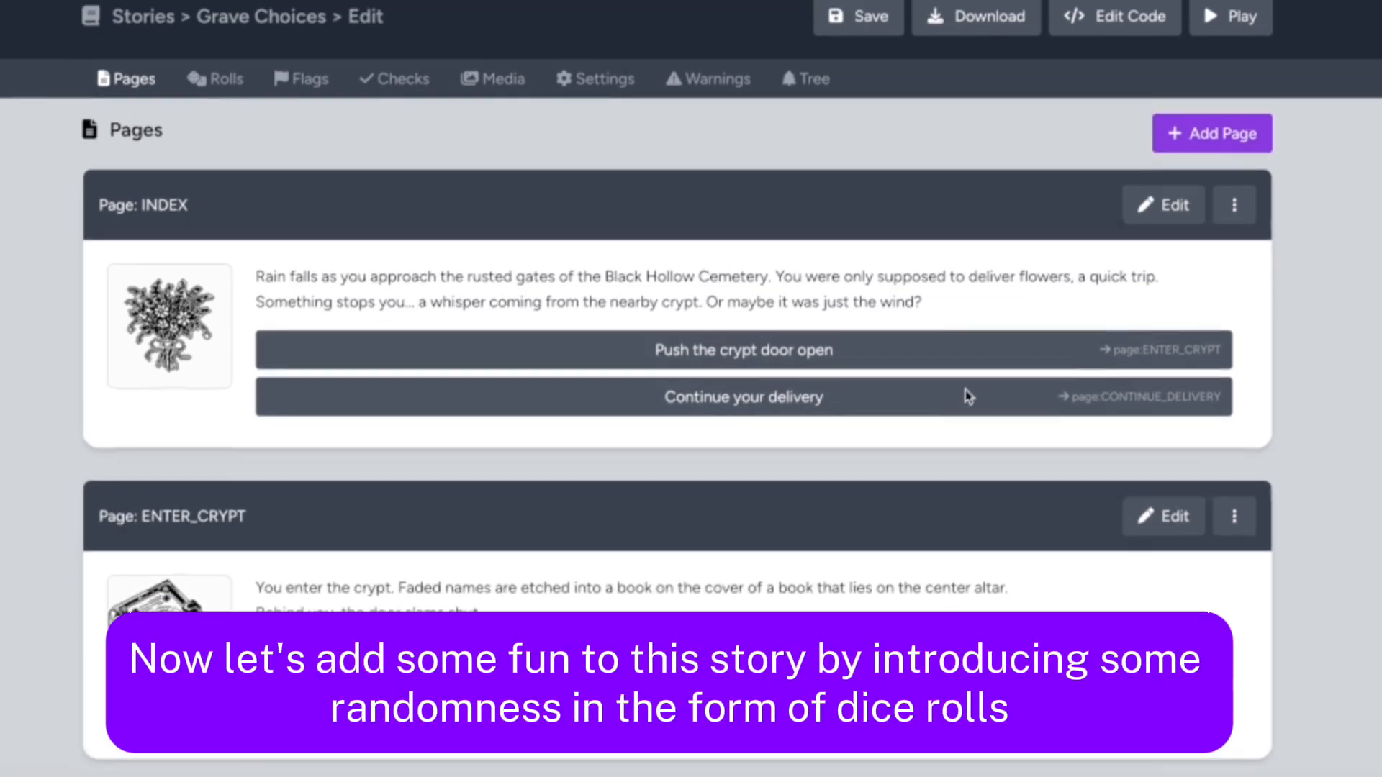
pyautogui.scroll(1, 969, 396)
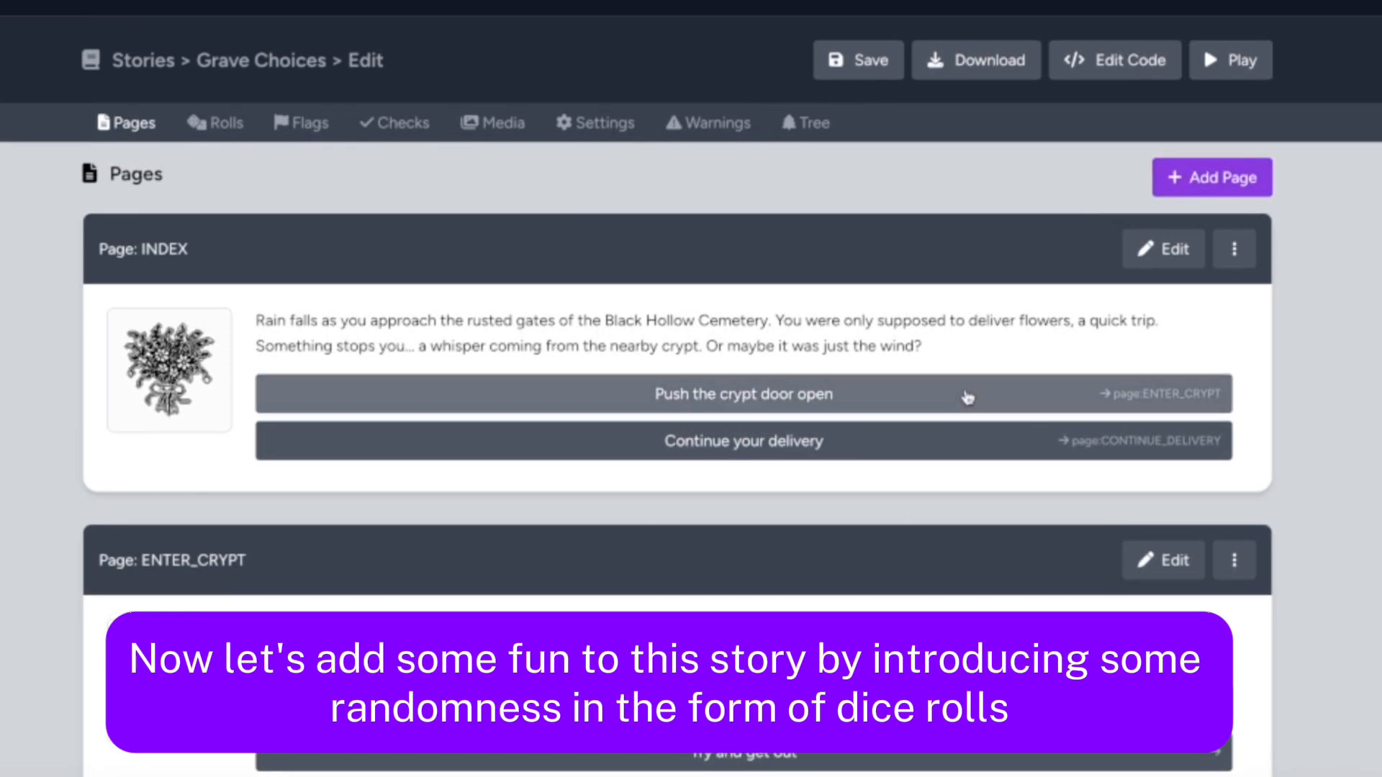
pyautogui.scroll(-9, 968, 398)
pyautogui.scroll(10, 968, 398)
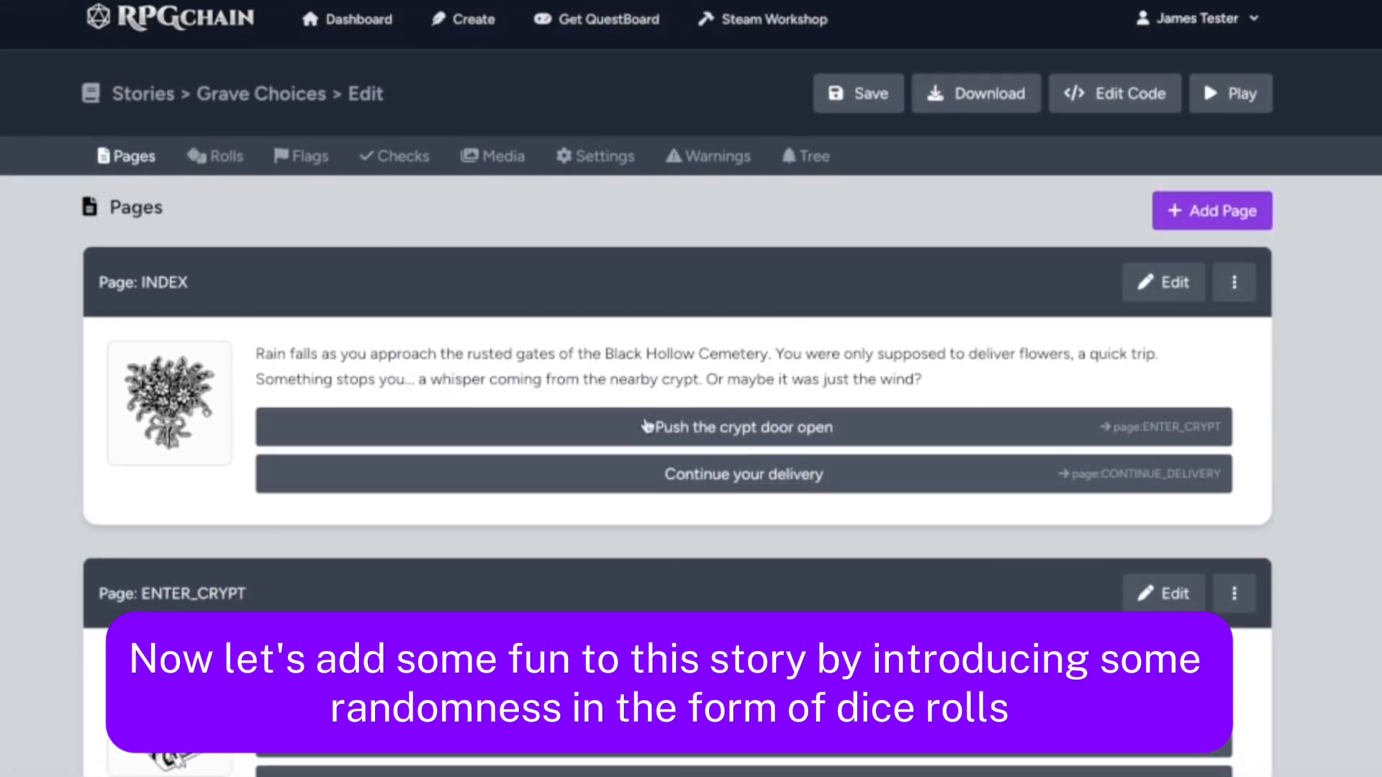
pyautogui.scroll(-6, 646, 425)
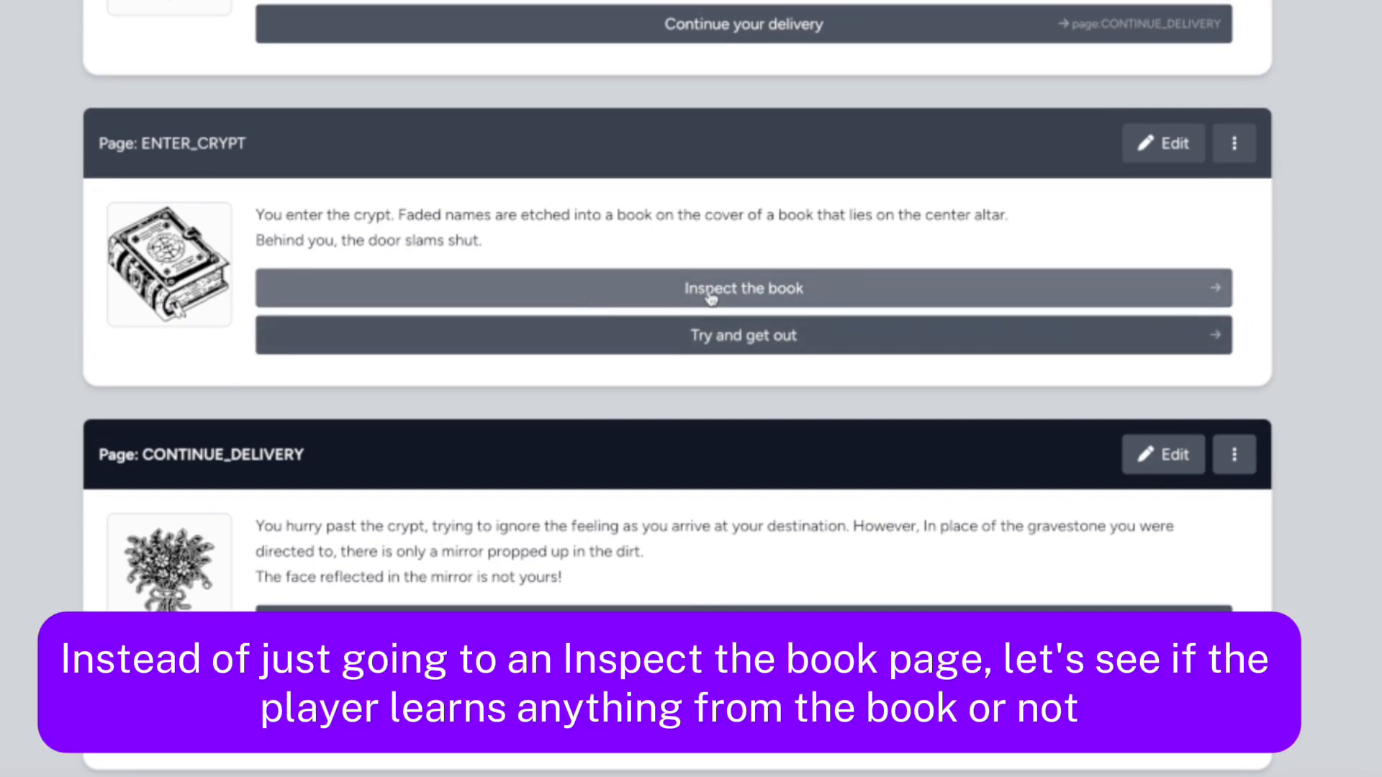
pyautogui.scroll(6, 720, 210)
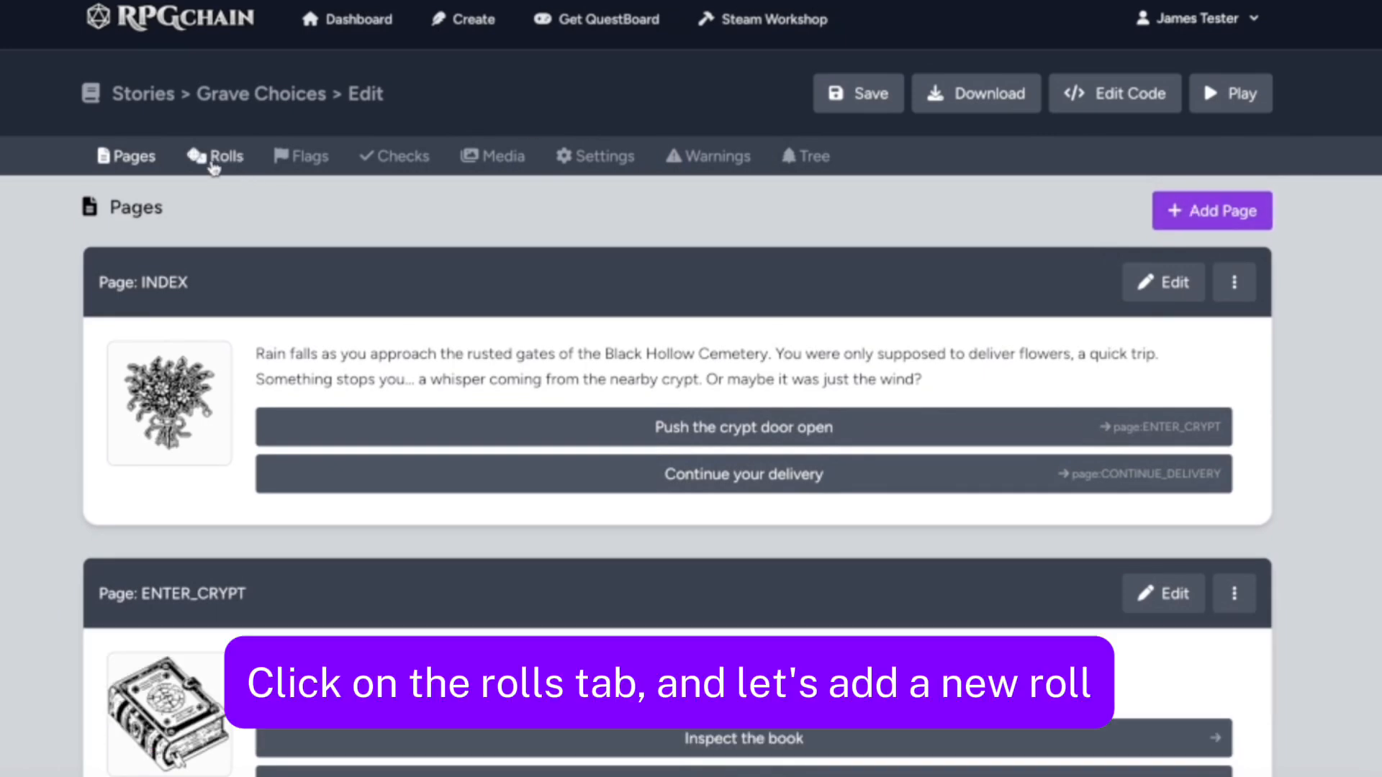
# Start a new roll with the key INSPECT_BOOK, the label "Inspecting the book" and a difficulty class of 11
pyautogui.click(214, 159)
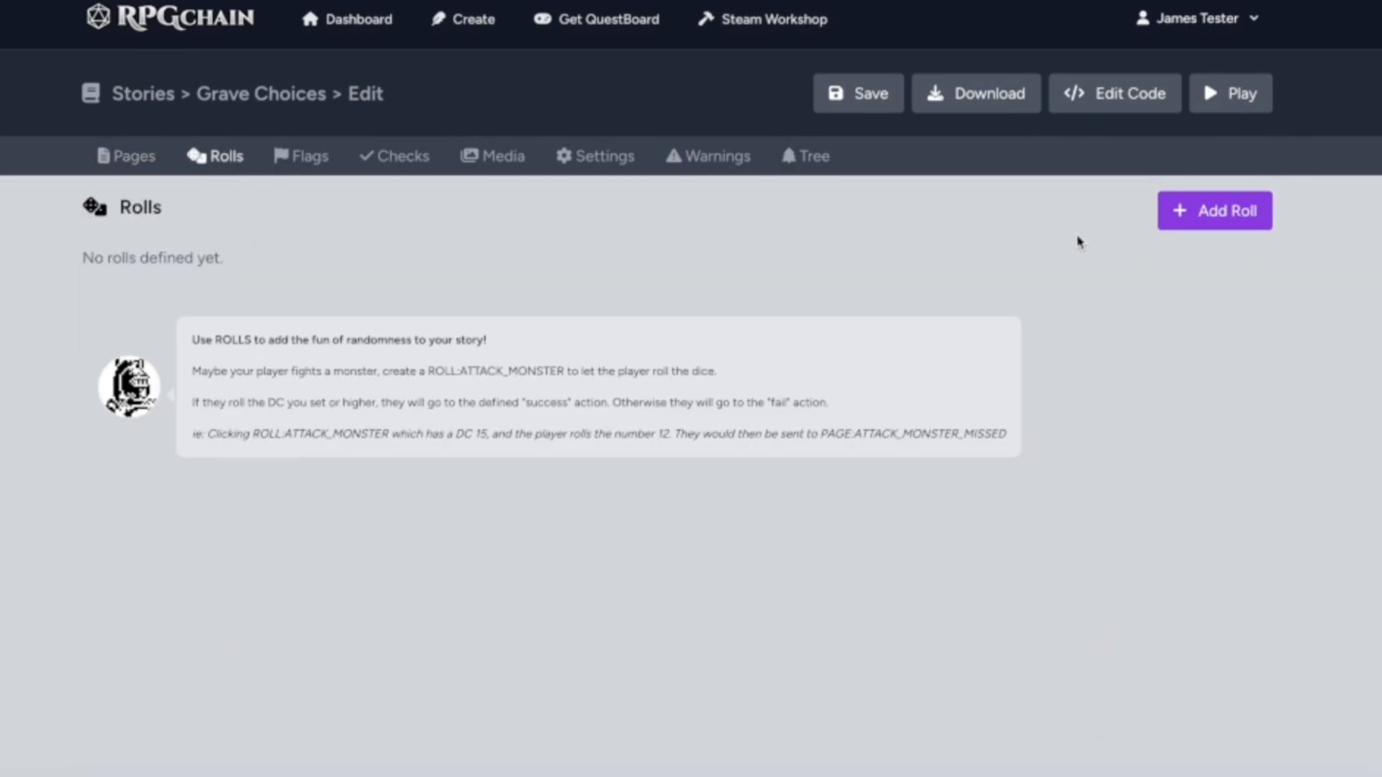
pyautogui.click(1215, 211)
pyautogui.write('INSPECT_BOOK')
pyautogui.press('Tab')
pyautogui.write('Inspecting the book')
pyautogui.click(244, 392)
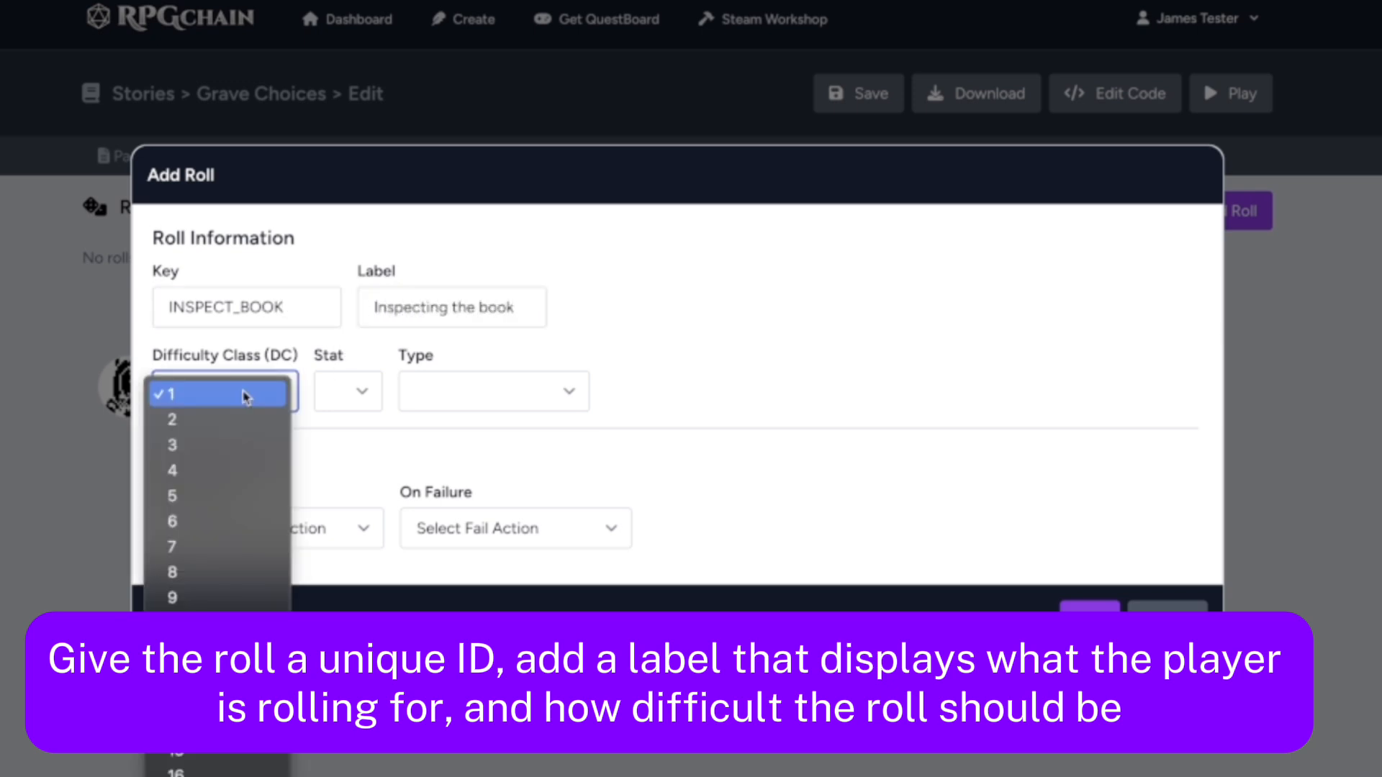
pyautogui.click(225, 554)
# Set the roll's type to Religion (INT) and its stat to INT
pyautogui.click(348, 391)
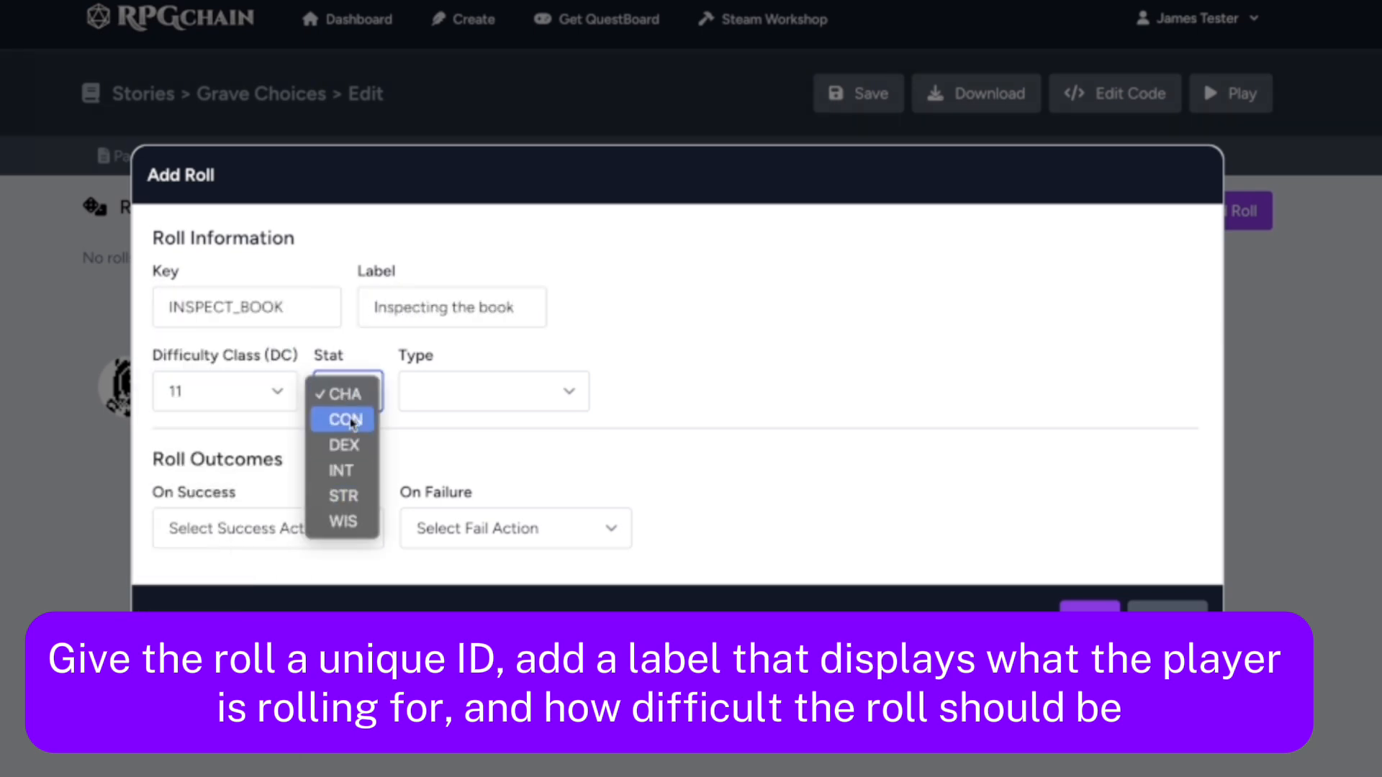
pyautogui.click(354, 521)
pyautogui.click(436, 390)
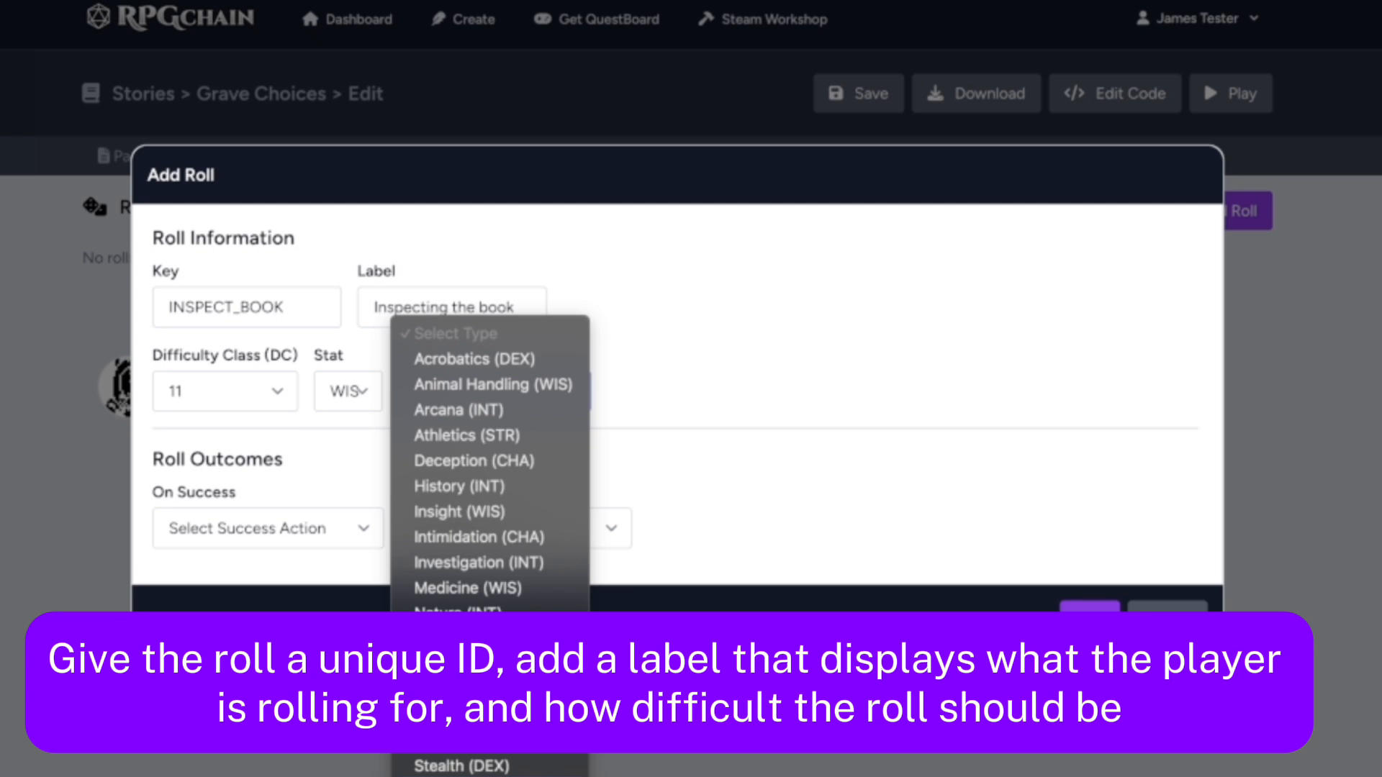
pyautogui.click(455, 715)
pyautogui.click(349, 392)
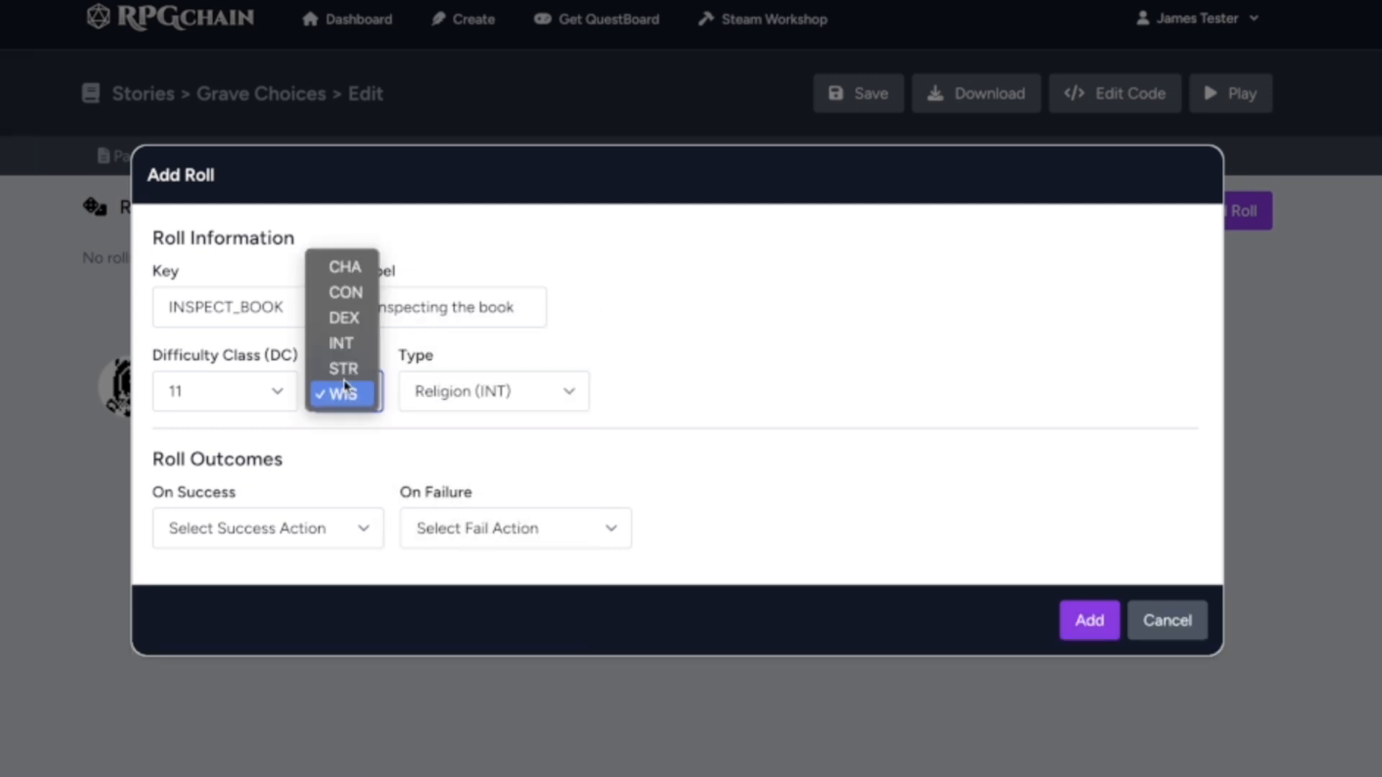
pyautogui.click(342, 343)
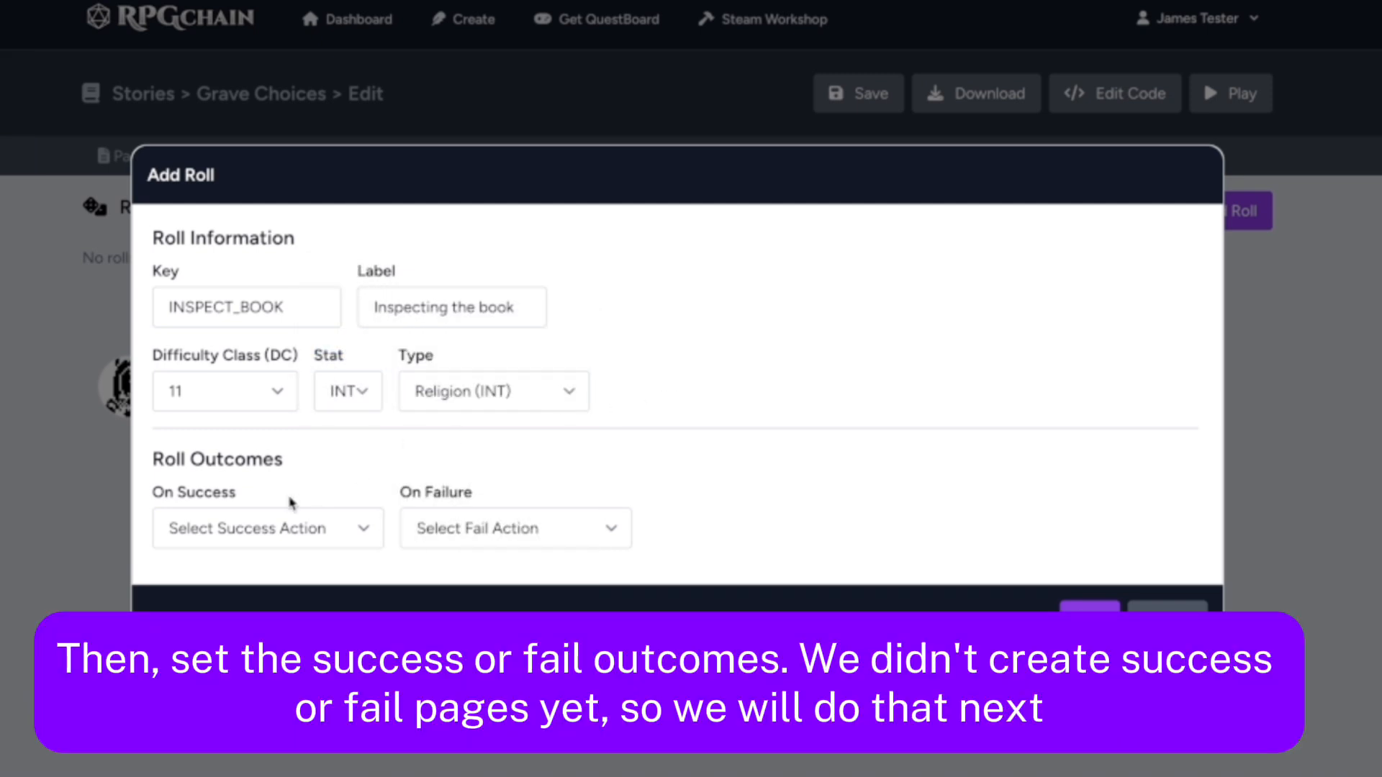
# Try to add the roll without choosing a success or failure outcome
pyautogui.click(288, 525)
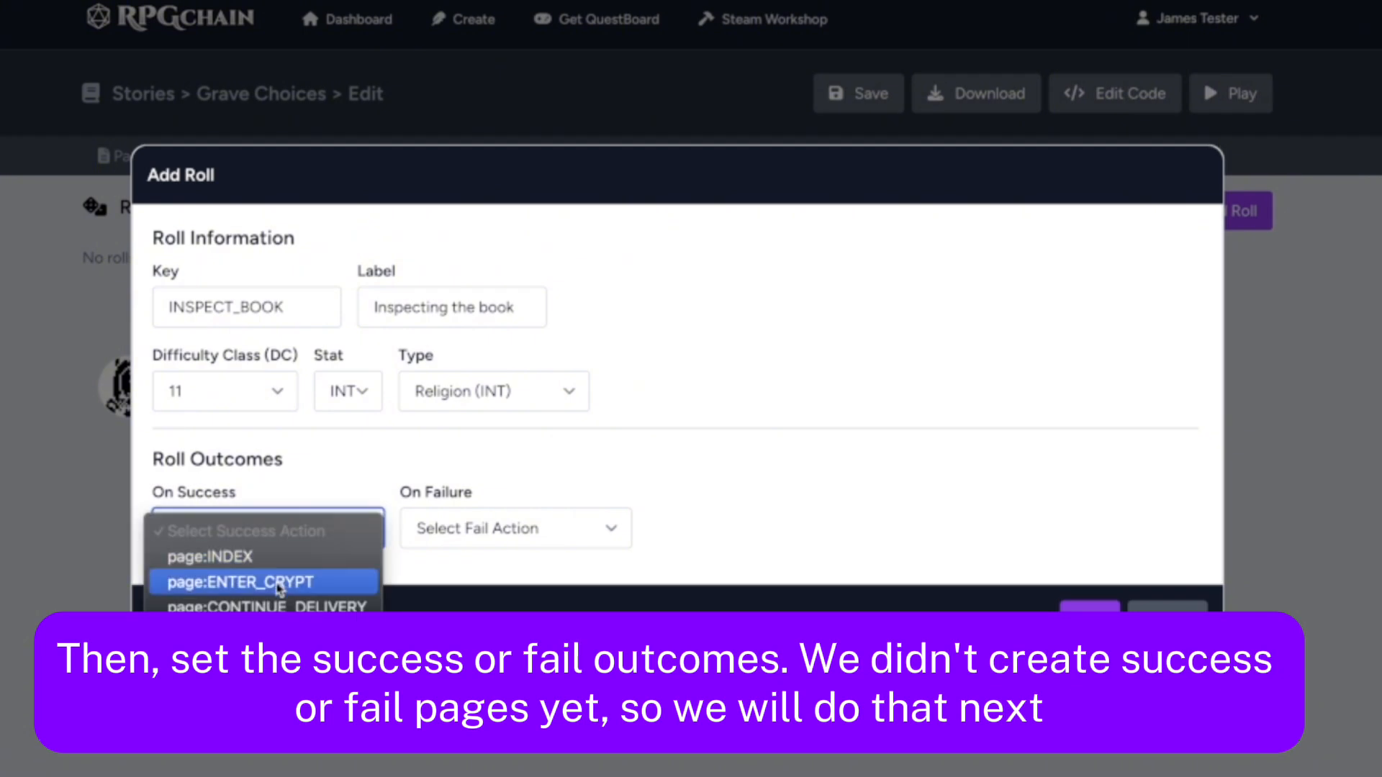
pyautogui.click(304, 492)
pyautogui.click(303, 531)
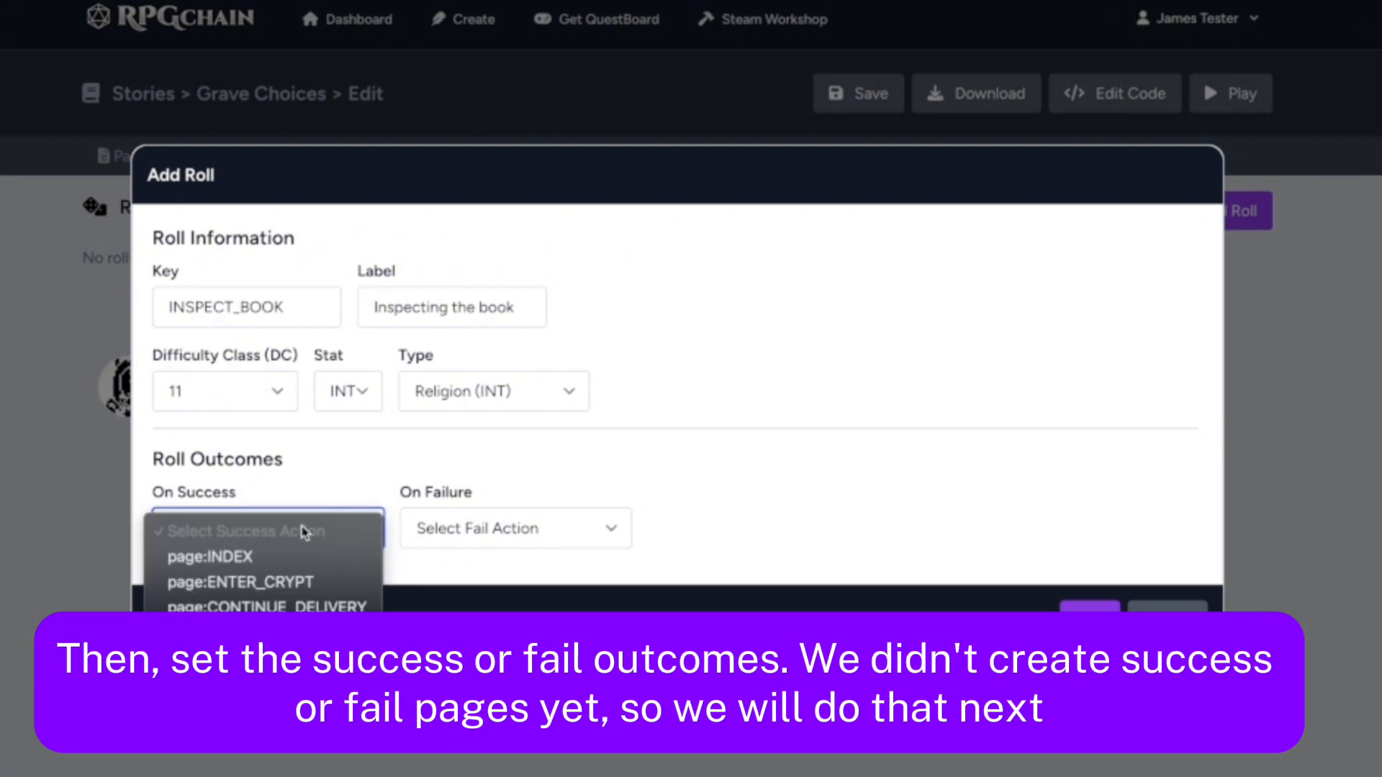
pyautogui.press('Escape')
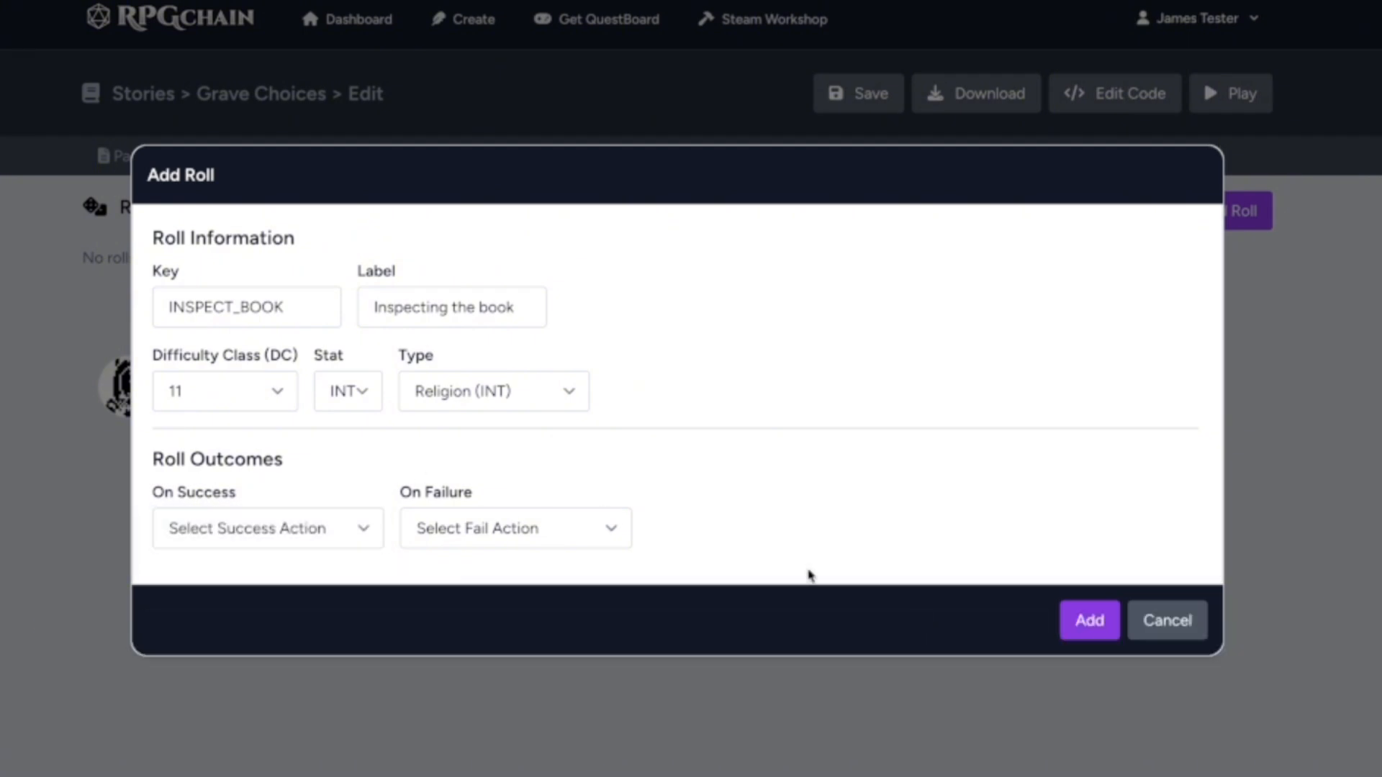
pyautogui.click(1087, 620)
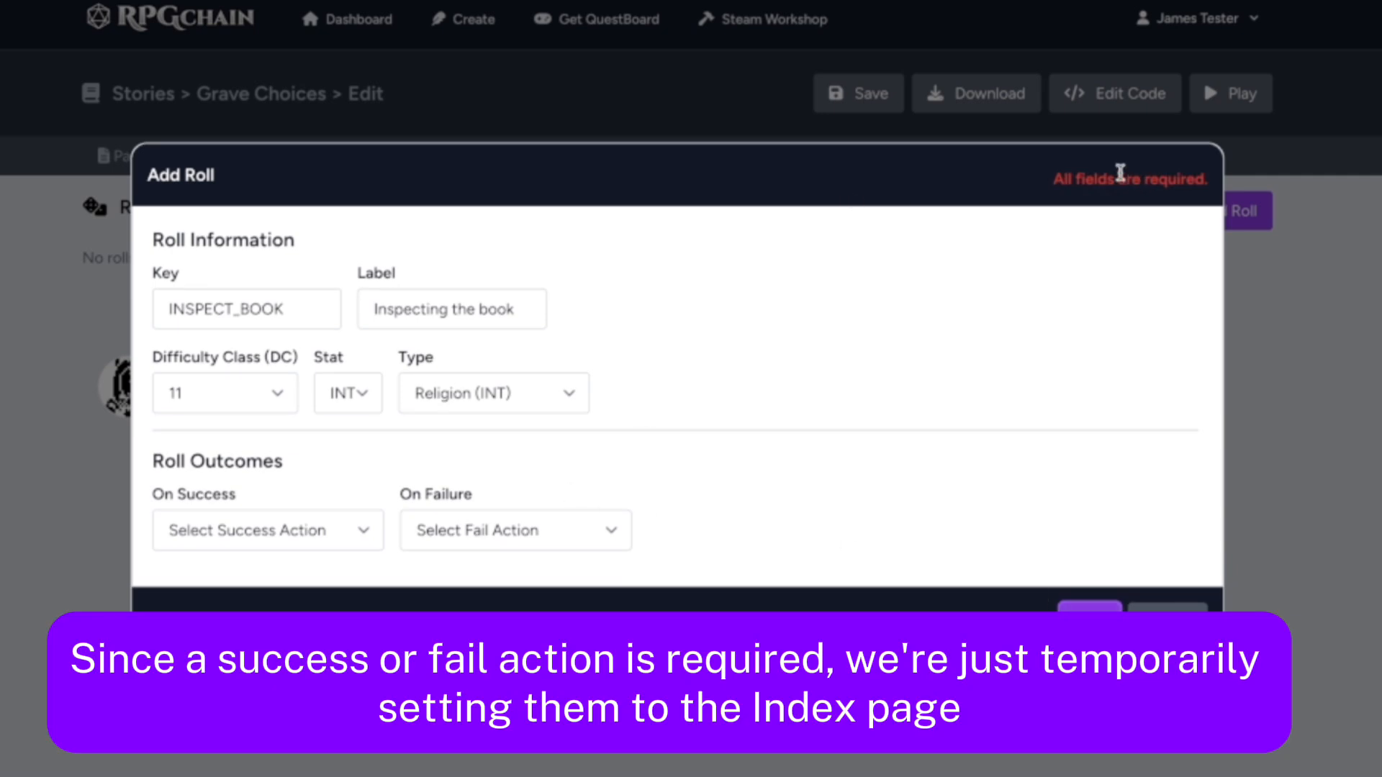
# Set both the success and failure outcomes of the roll to page:INDEX and add the roll
pyautogui.click(208, 532)
pyautogui.click(214, 559)
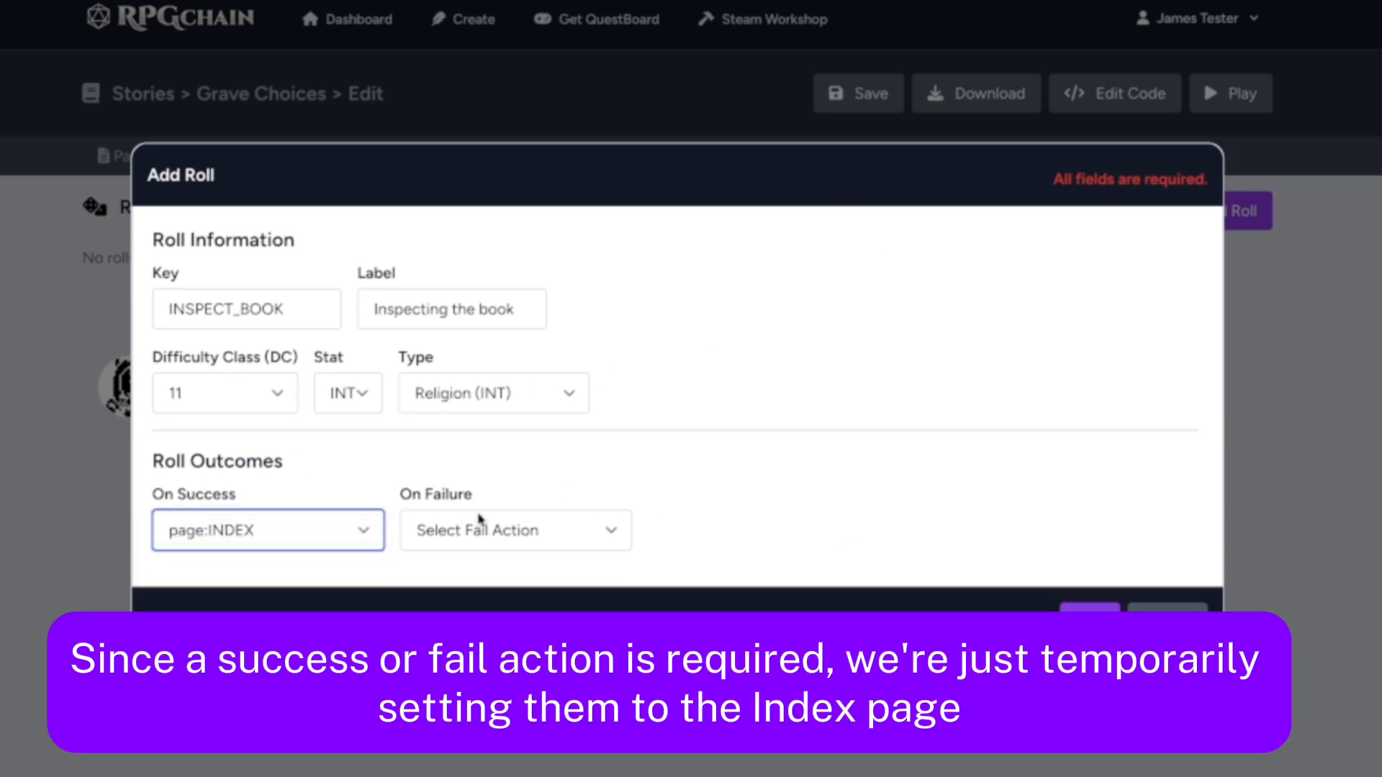
pyautogui.click(478, 530)
pyautogui.click(468, 559)
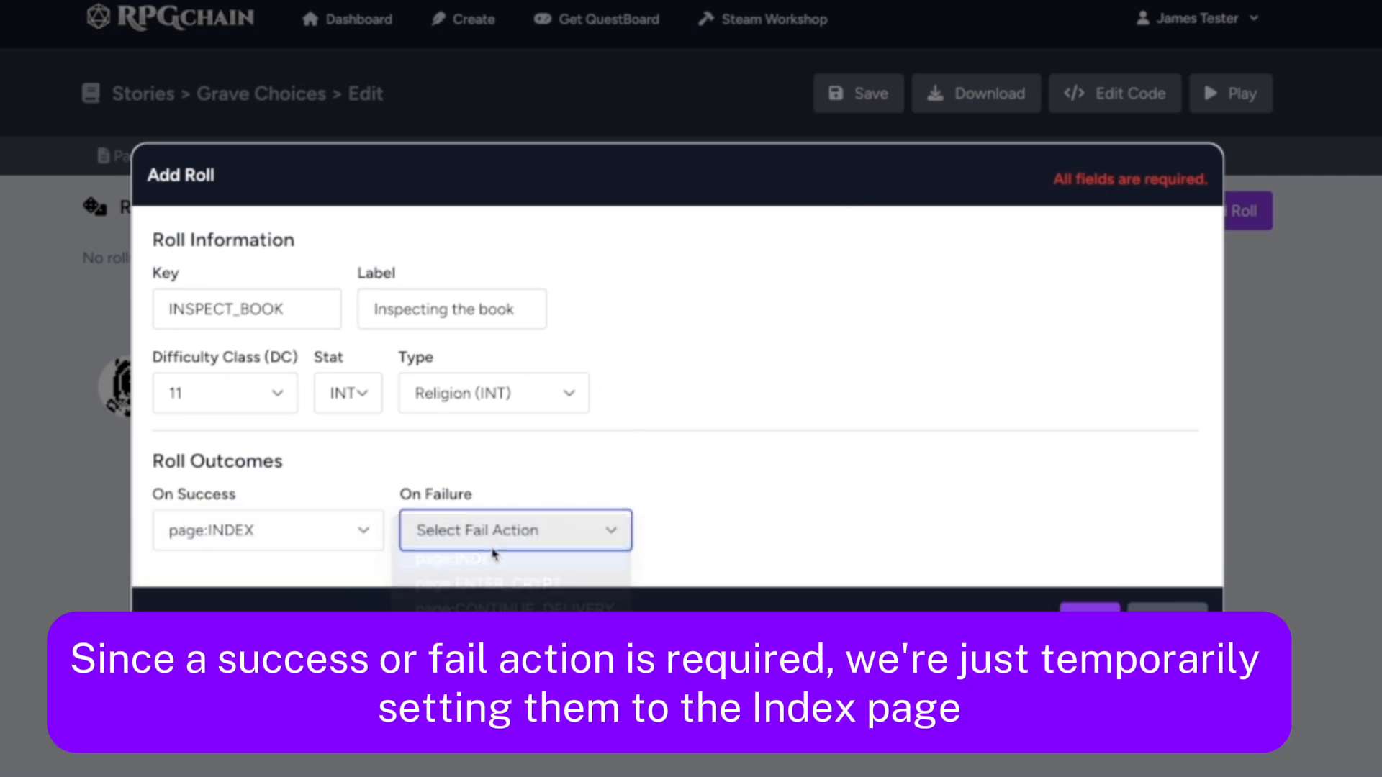
pyautogui.click(1094, 612)
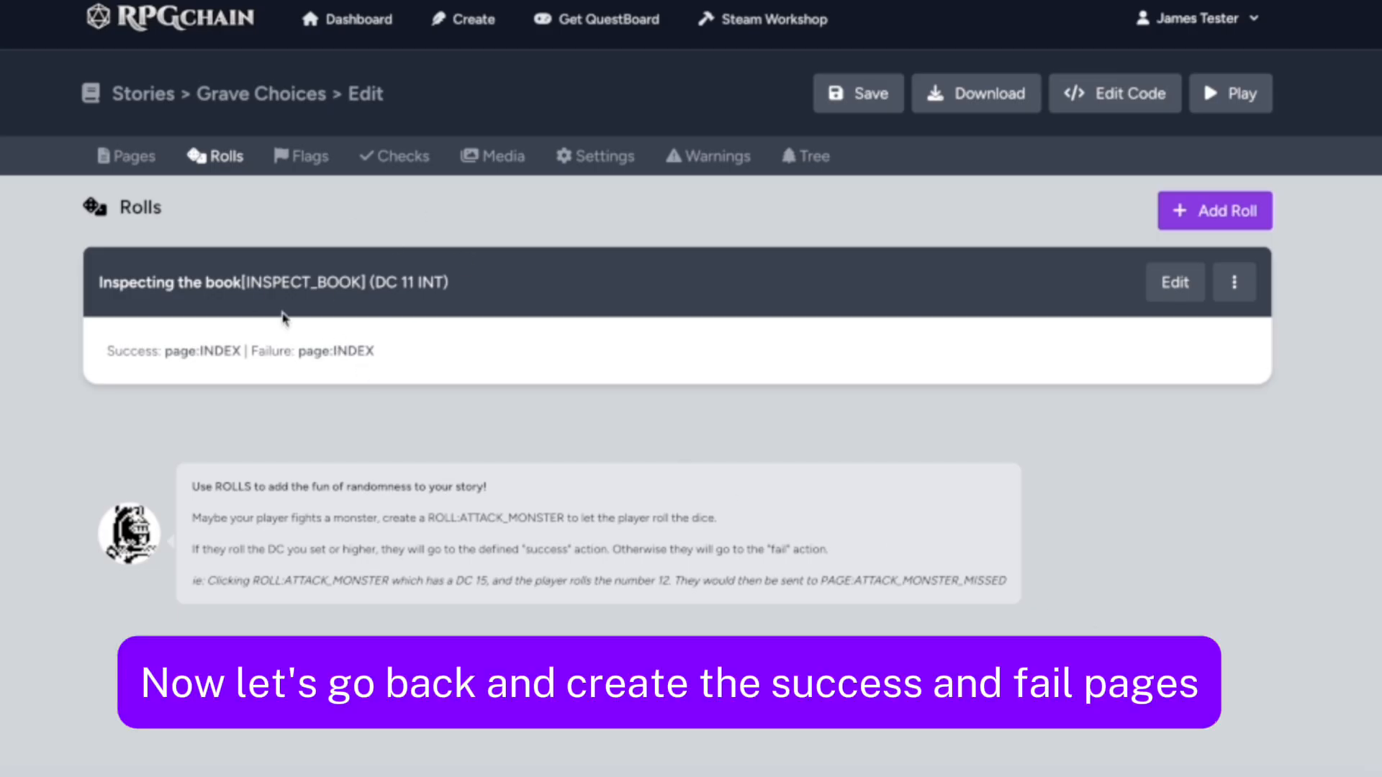
# Create the pages INSPECT_BOOK_SUCCESS and INSPECT_BOOK_FAIL, with body text describing what the player does or does not learn from the book
pyautogui.click(122, 156)
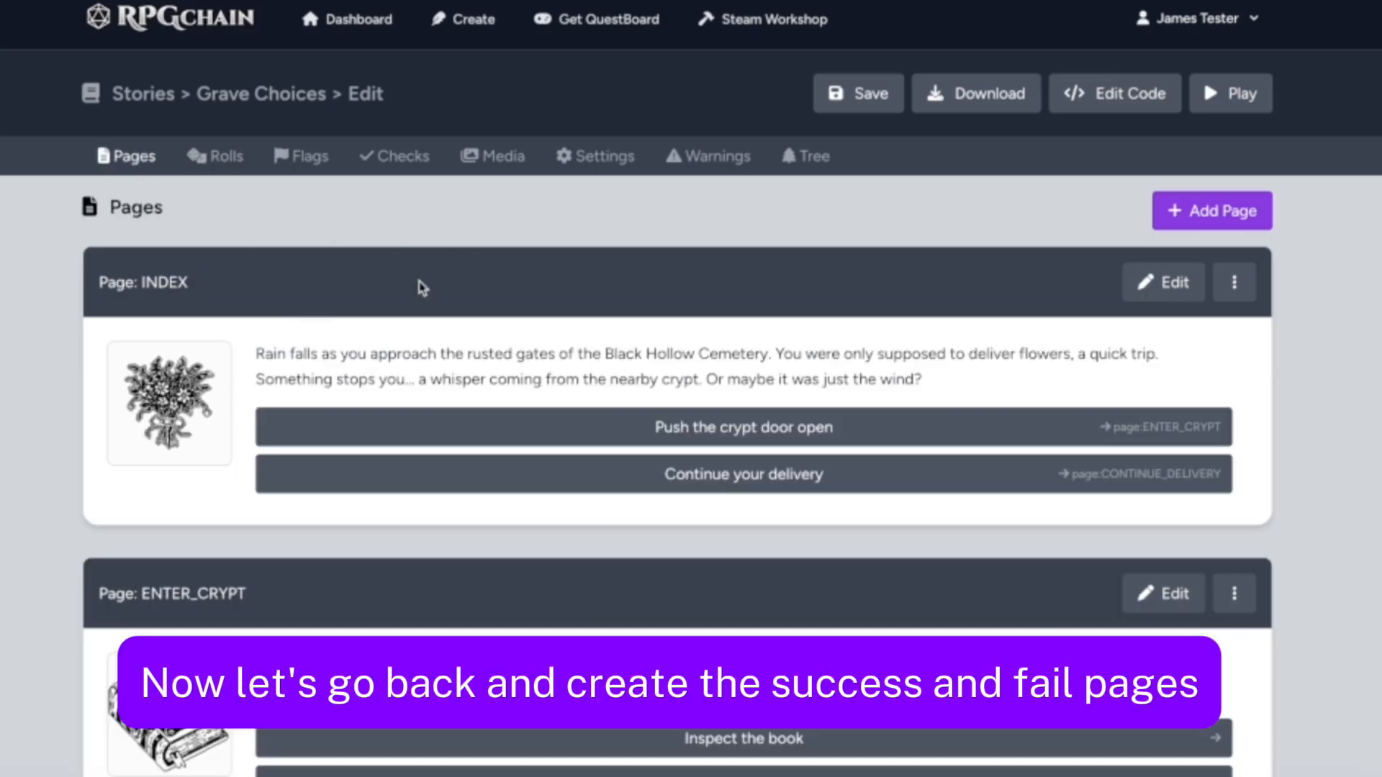
pyautogui.click(1205, 211)
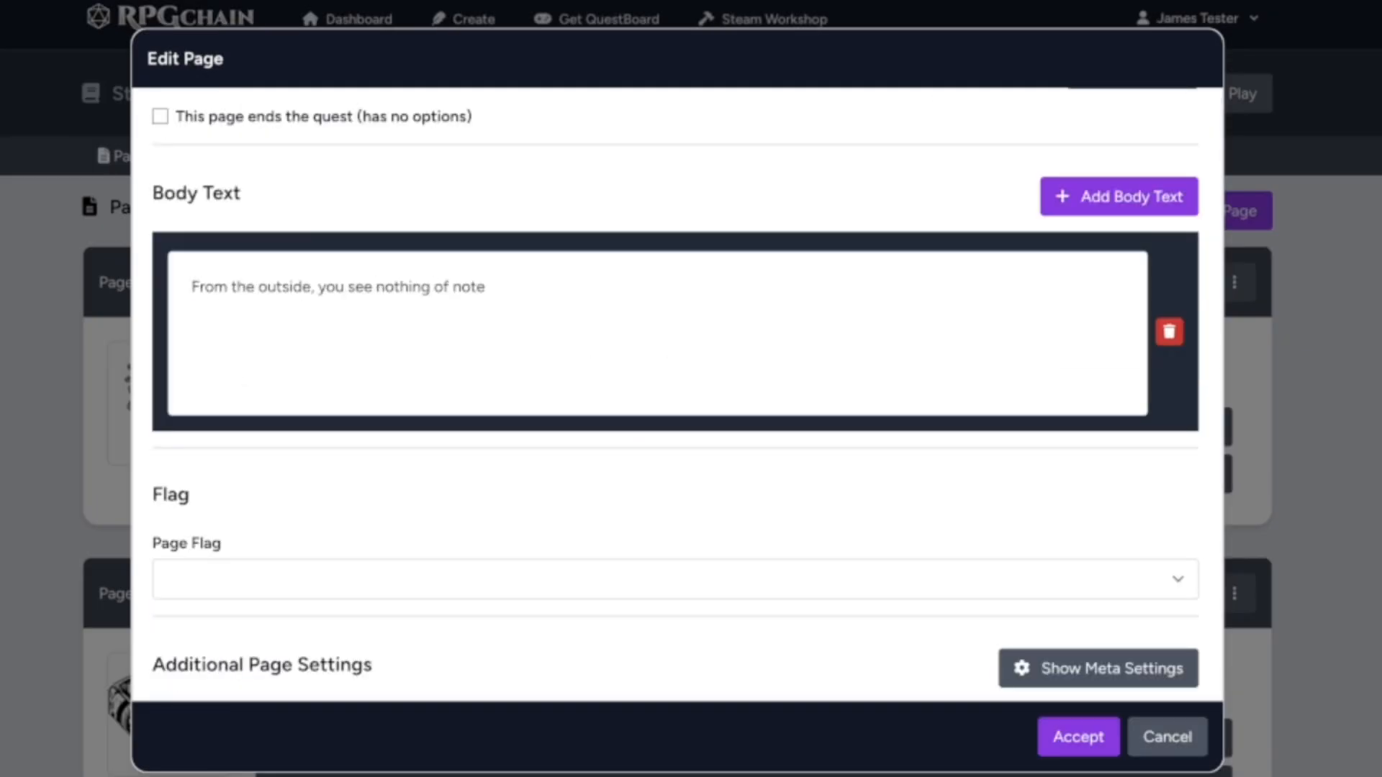
pyautogui.write('. Just strange names etched')
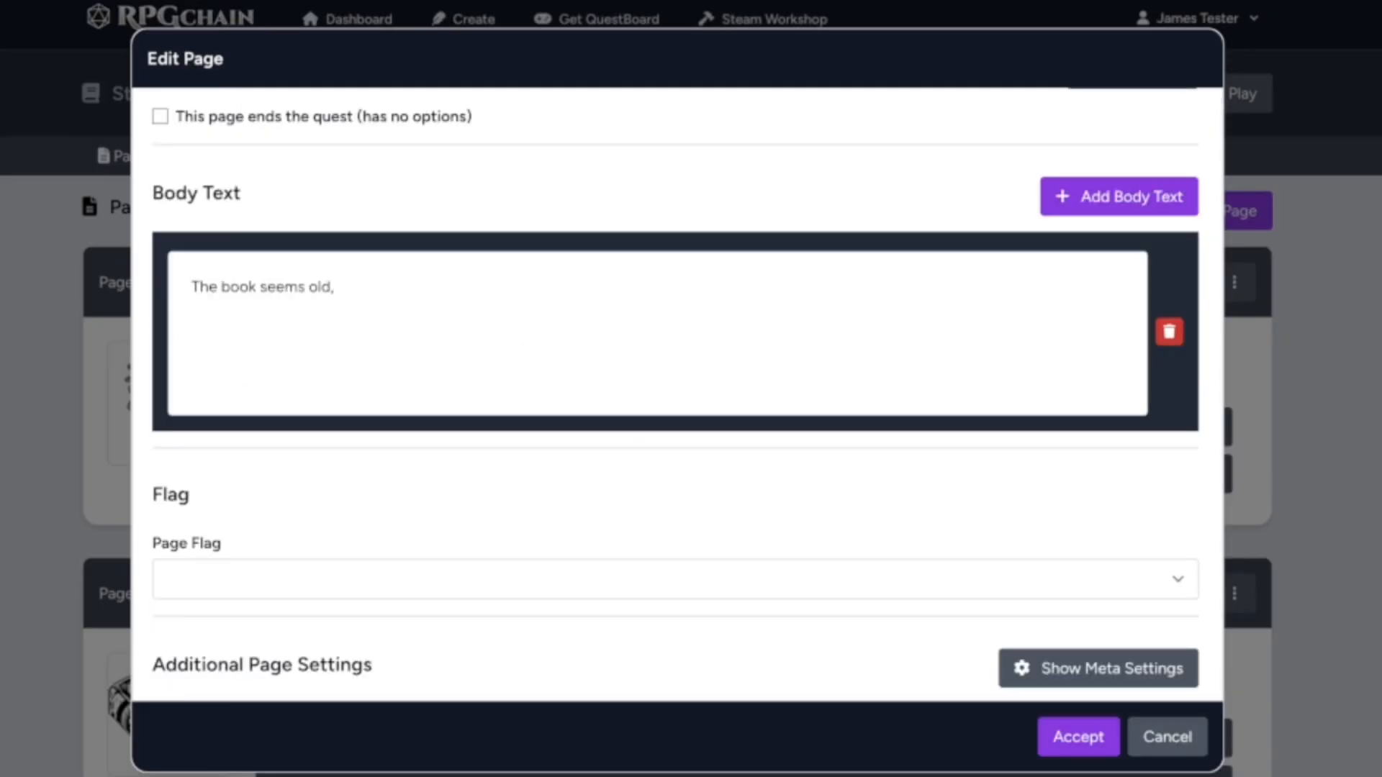
pyautogui.write("It's ol")
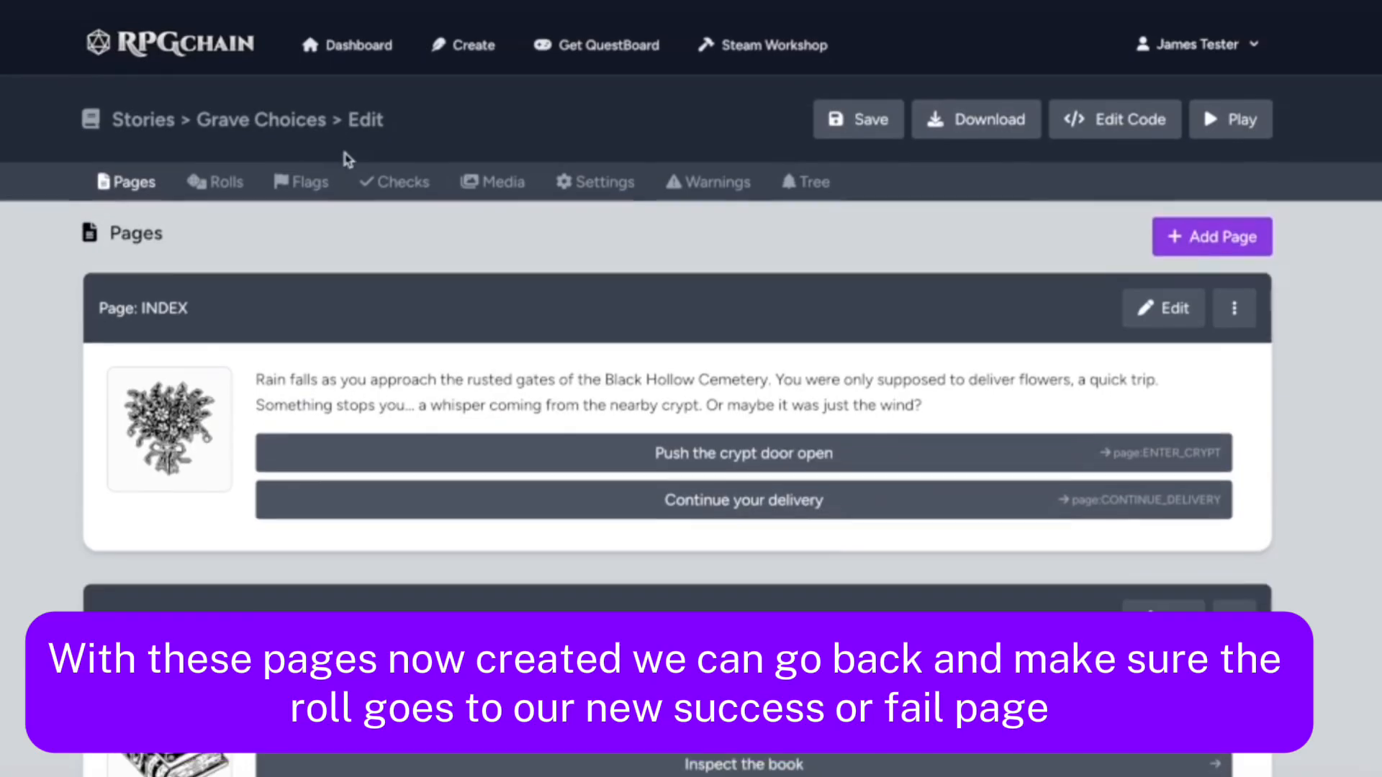
pyautogui.scroll(-1, 348, 158)
# Set the INSPECT_BOOK roll's success outcome to page:INSPECT_BOOK_SUCCESS and failure outcome to page:INSPECT_BOOK_FAIL, then save the story
pyautogui.click(194, 158)
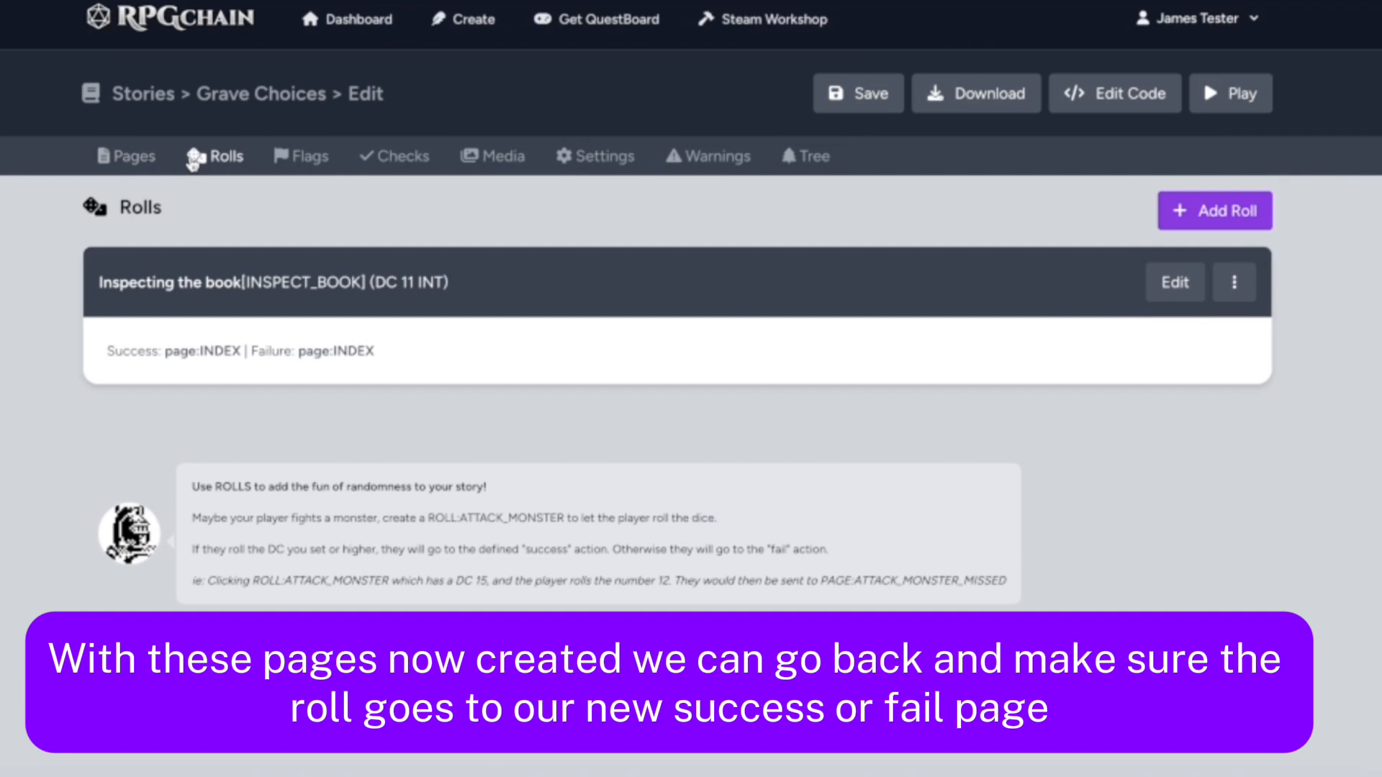
pyautogui.click(1191, 282)
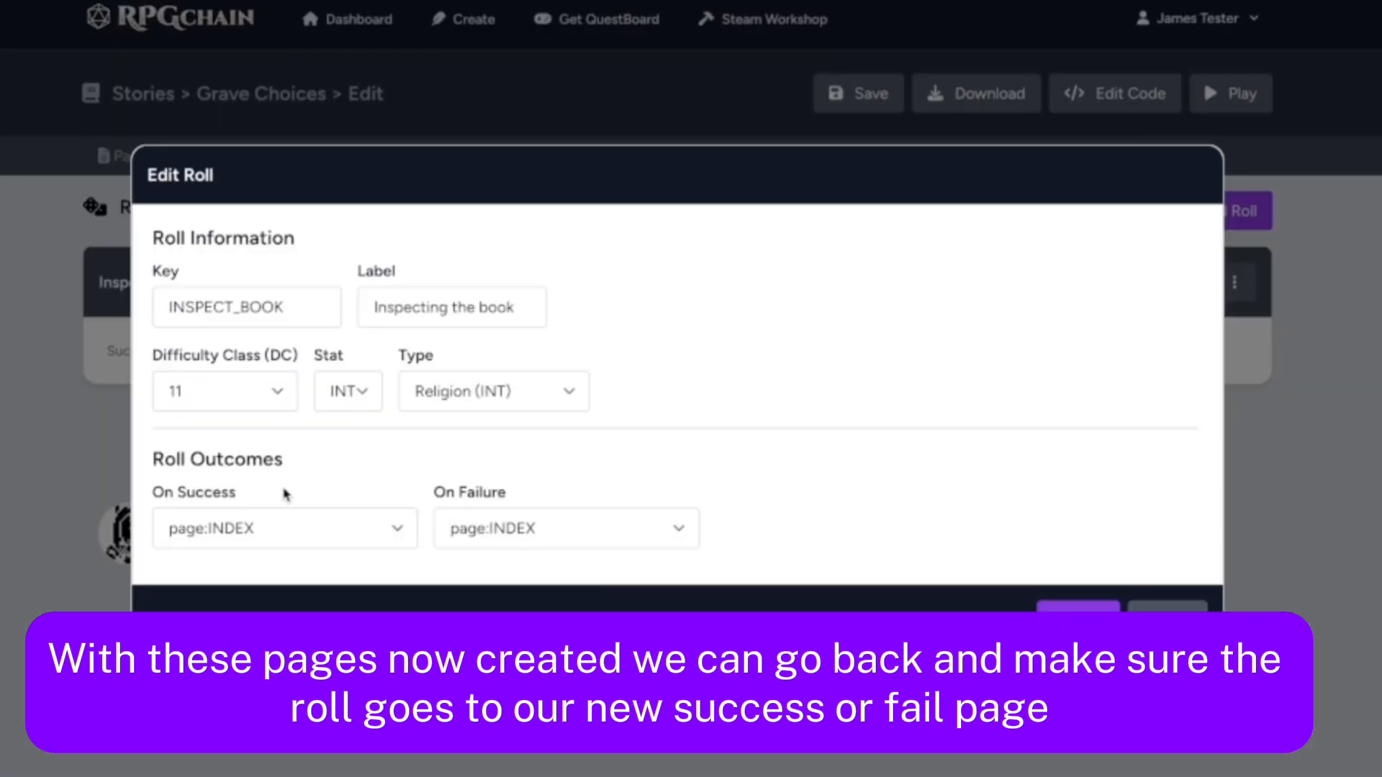
pyautogui.click(262, 536)
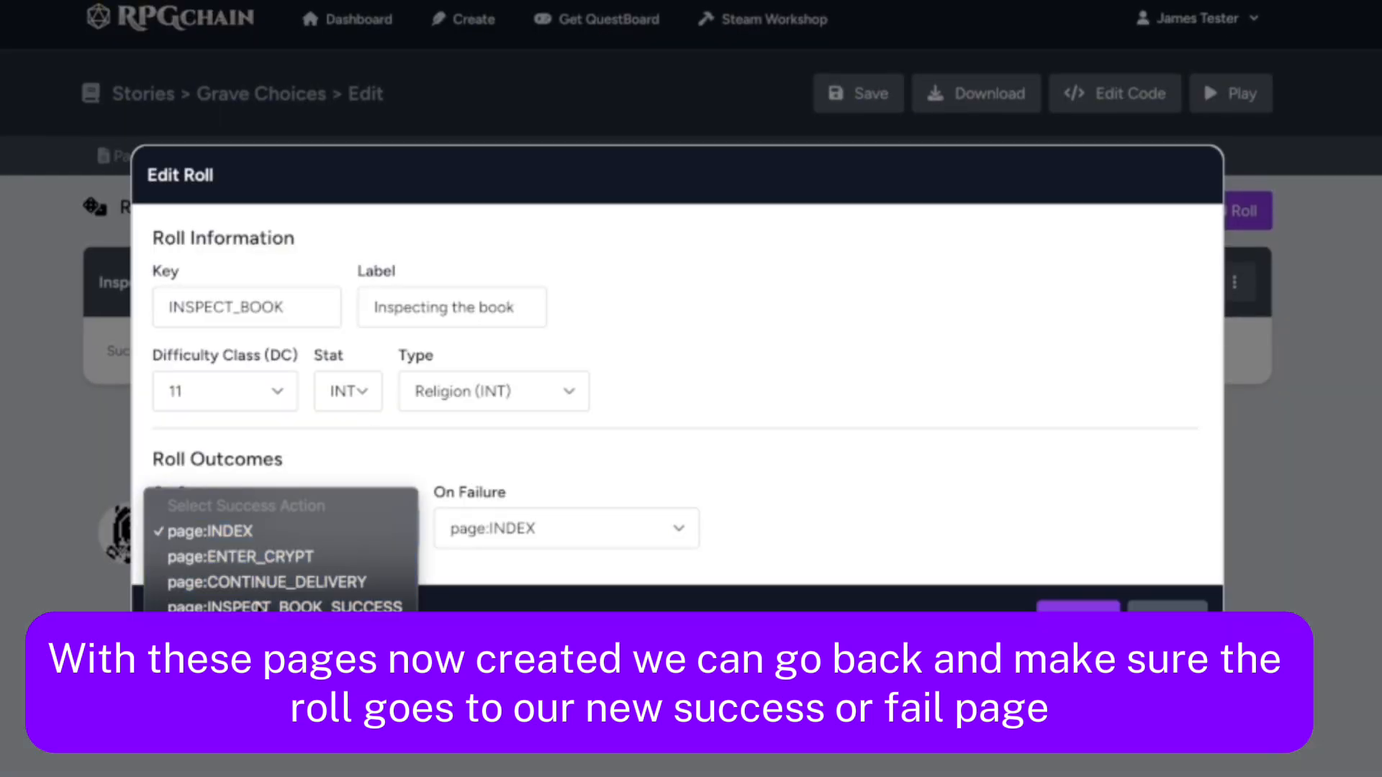
pyautogui.click(259, 607)
pyautogui.click(547, 528)
pyautogui.click(536, 634)
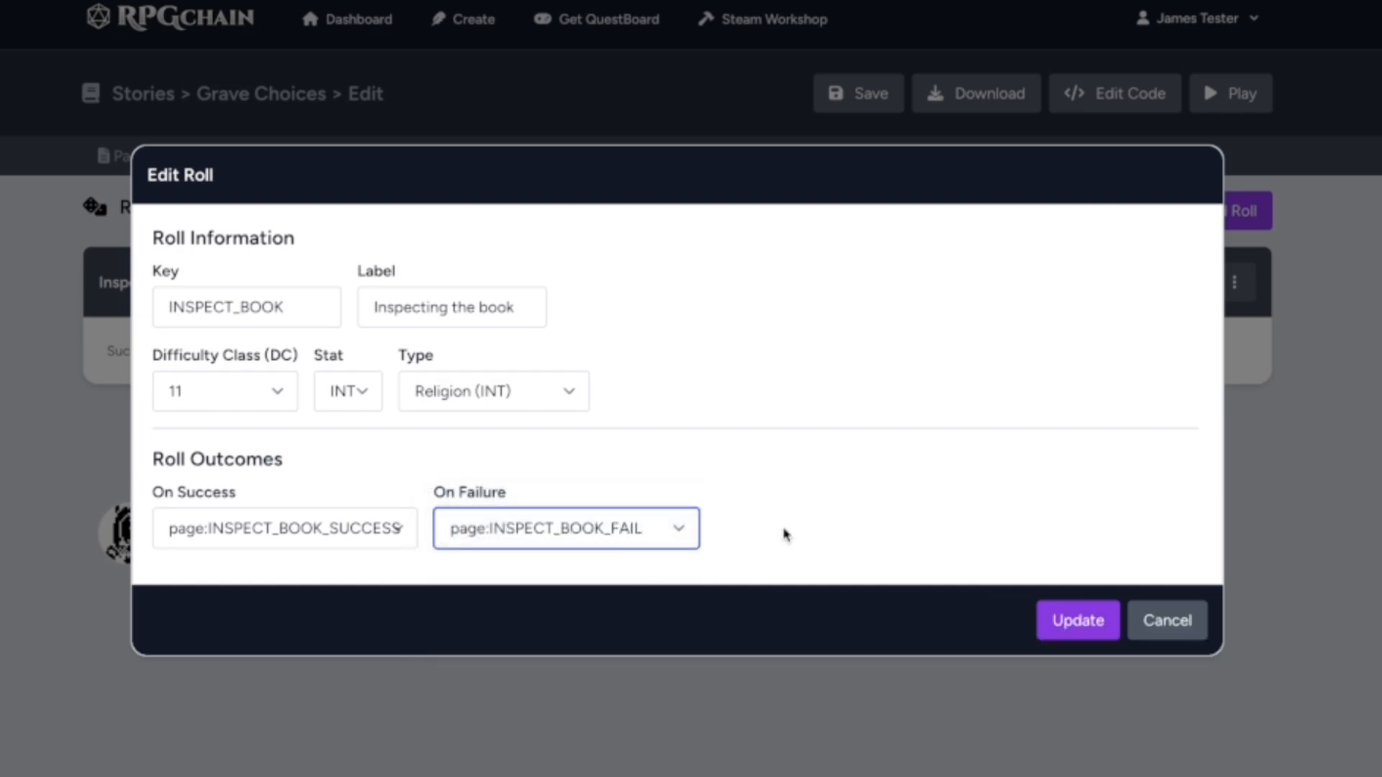
pyautogui.click(1080, 627)
pyautogui.click(871, 93)
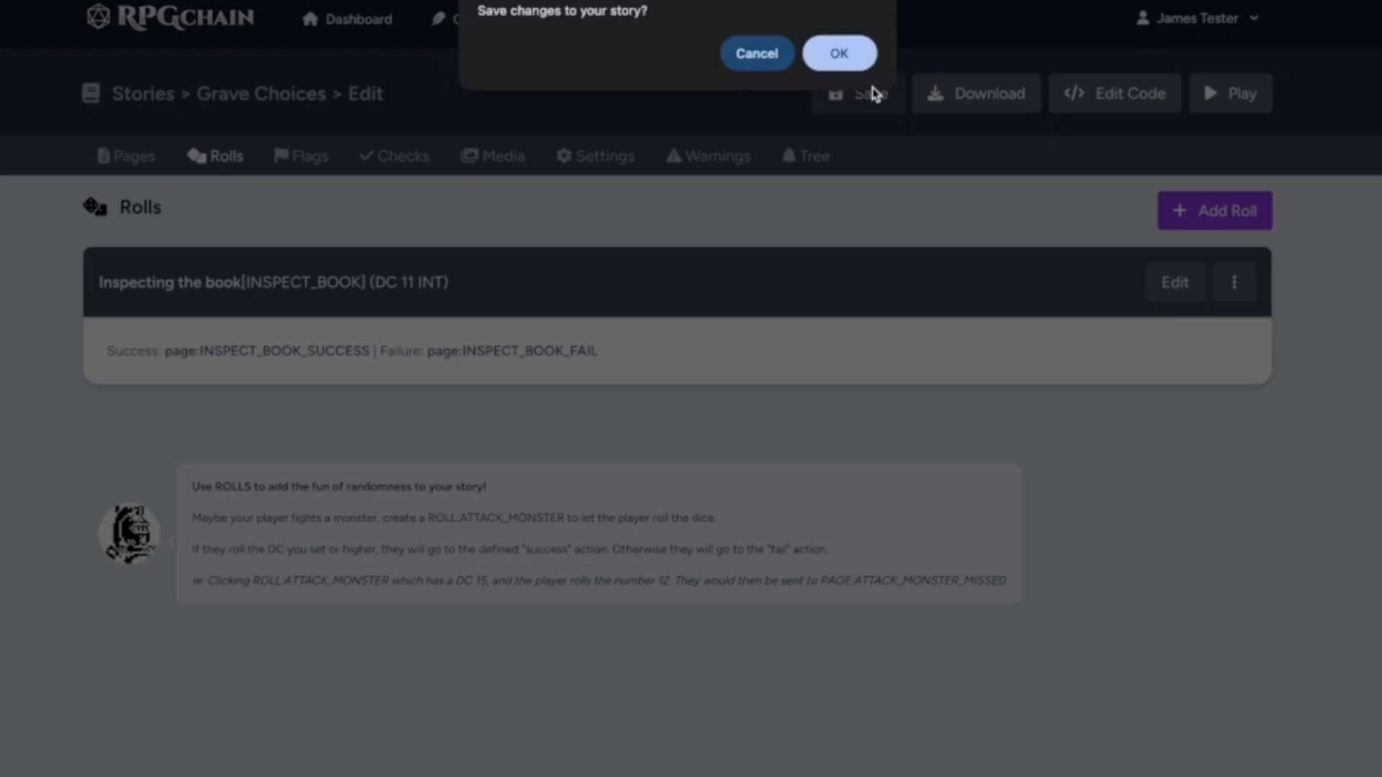
pyautogui.click(839, 52)
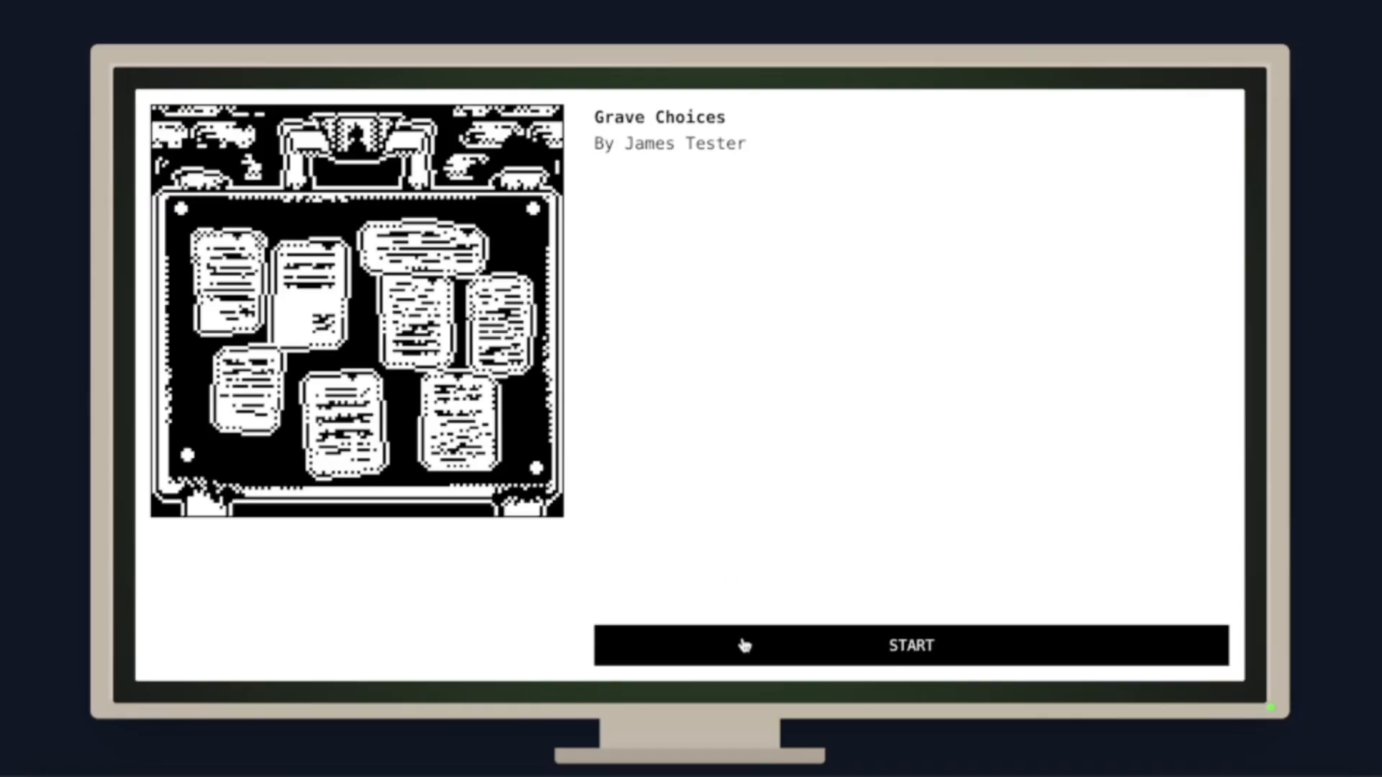
# Play-test the story by pushing the crypt door open and choosing to inspect the book
pyautogui.click(742, 644)
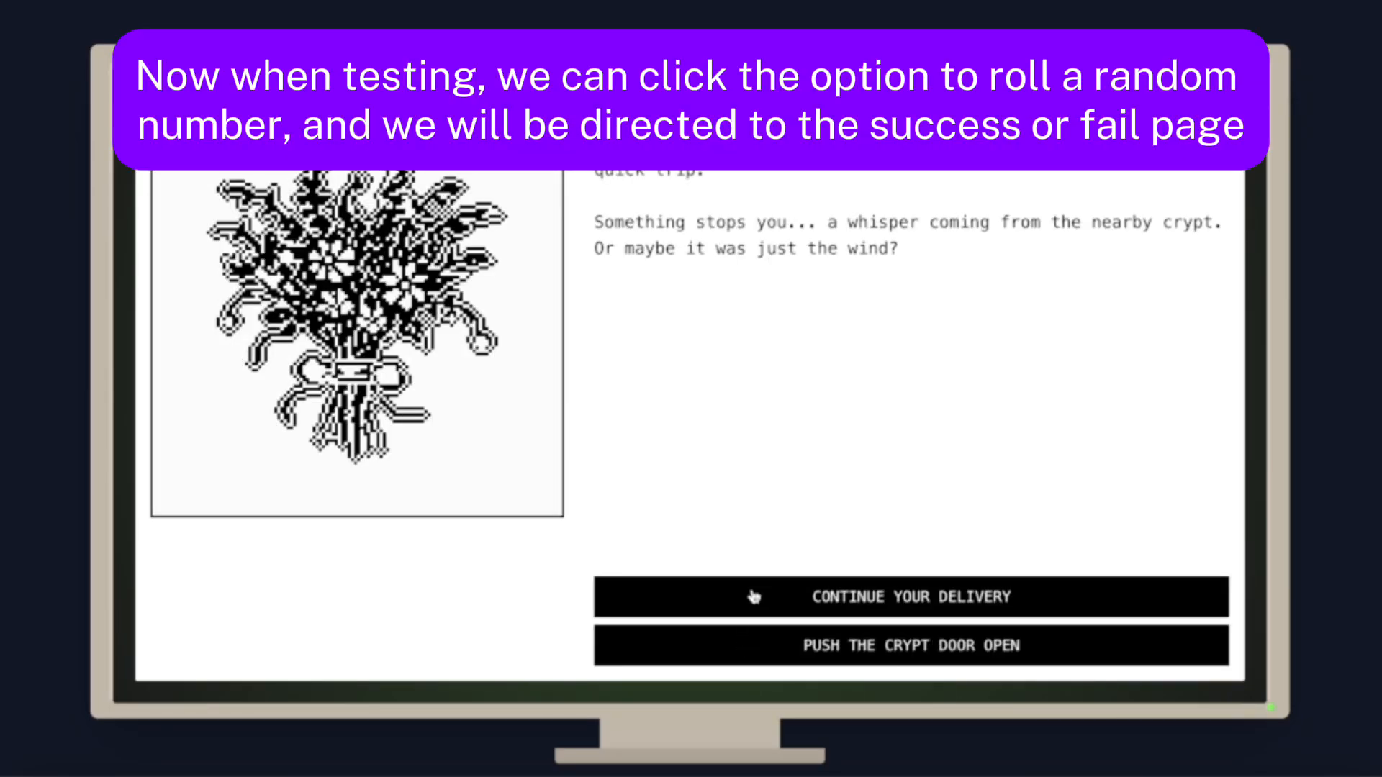
pyautogui.click(753, 647)
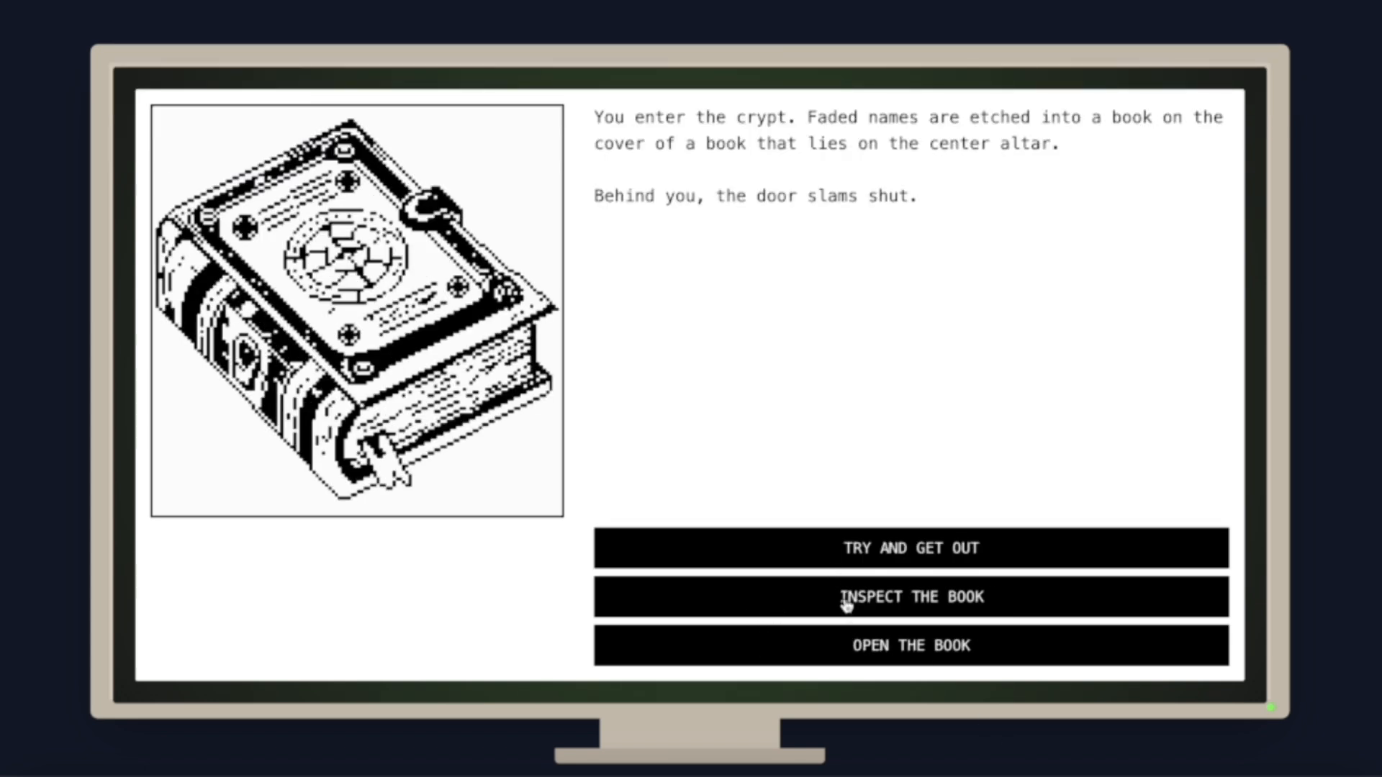
pyautogui.click(847, 605)
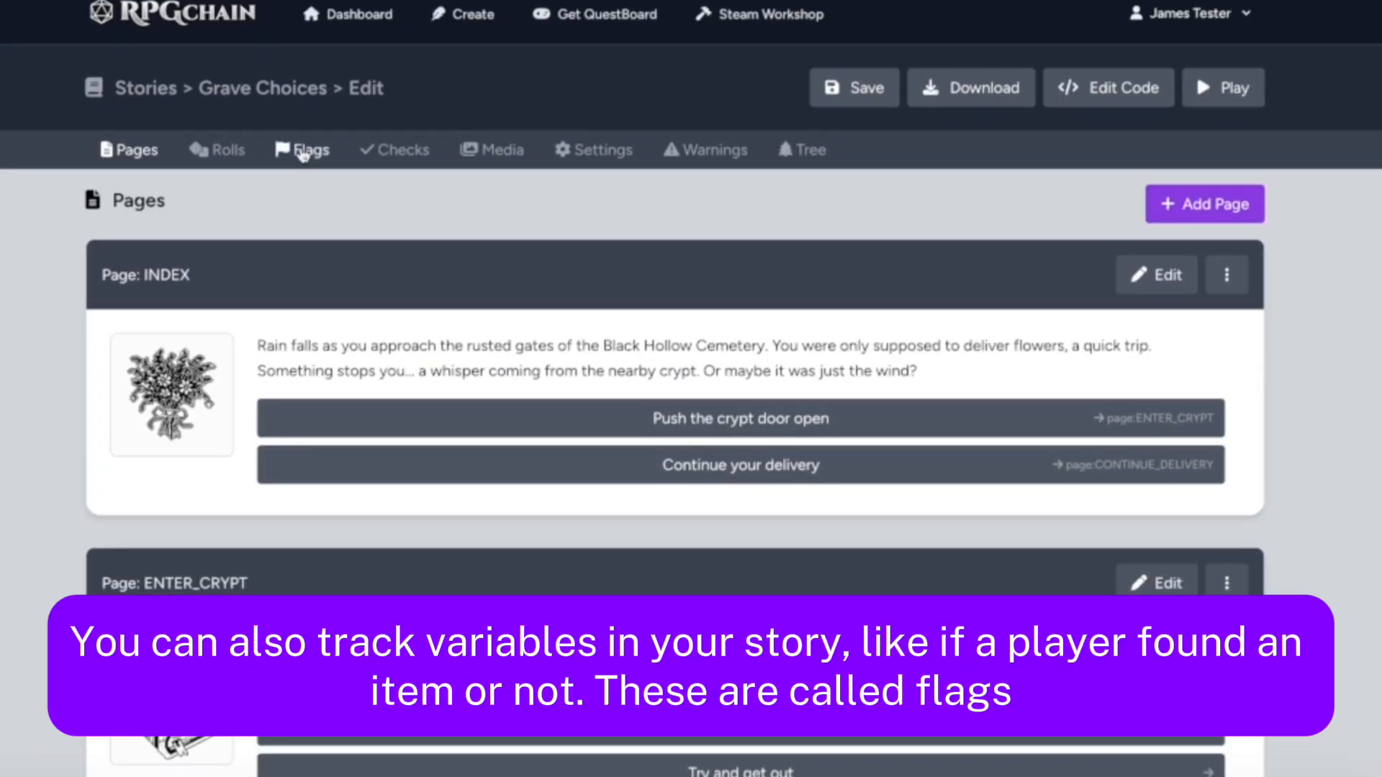
# Add a story flag named HAS_MIRROR
pyautogui.click(302, 153)
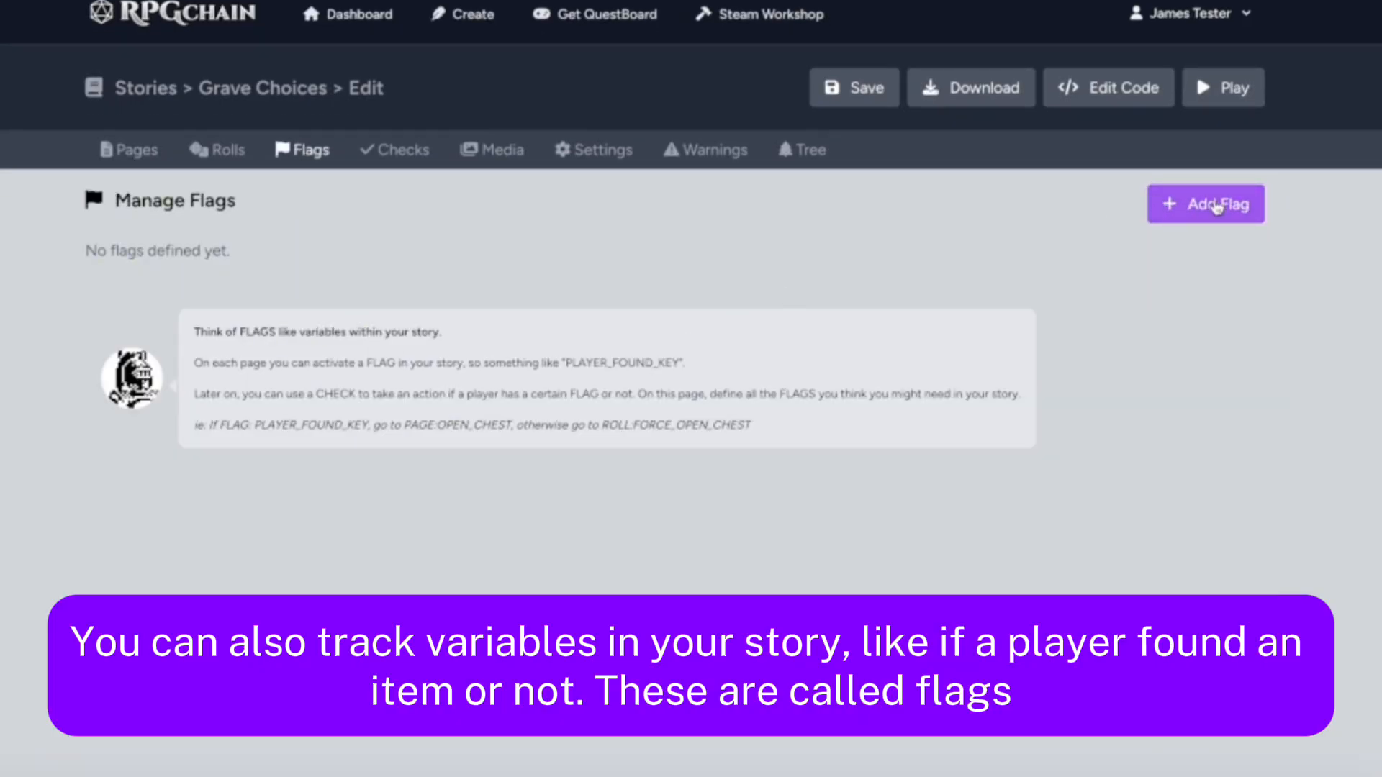
pyautogui.click(1203, 203)
pyautogui.click(515, 396)
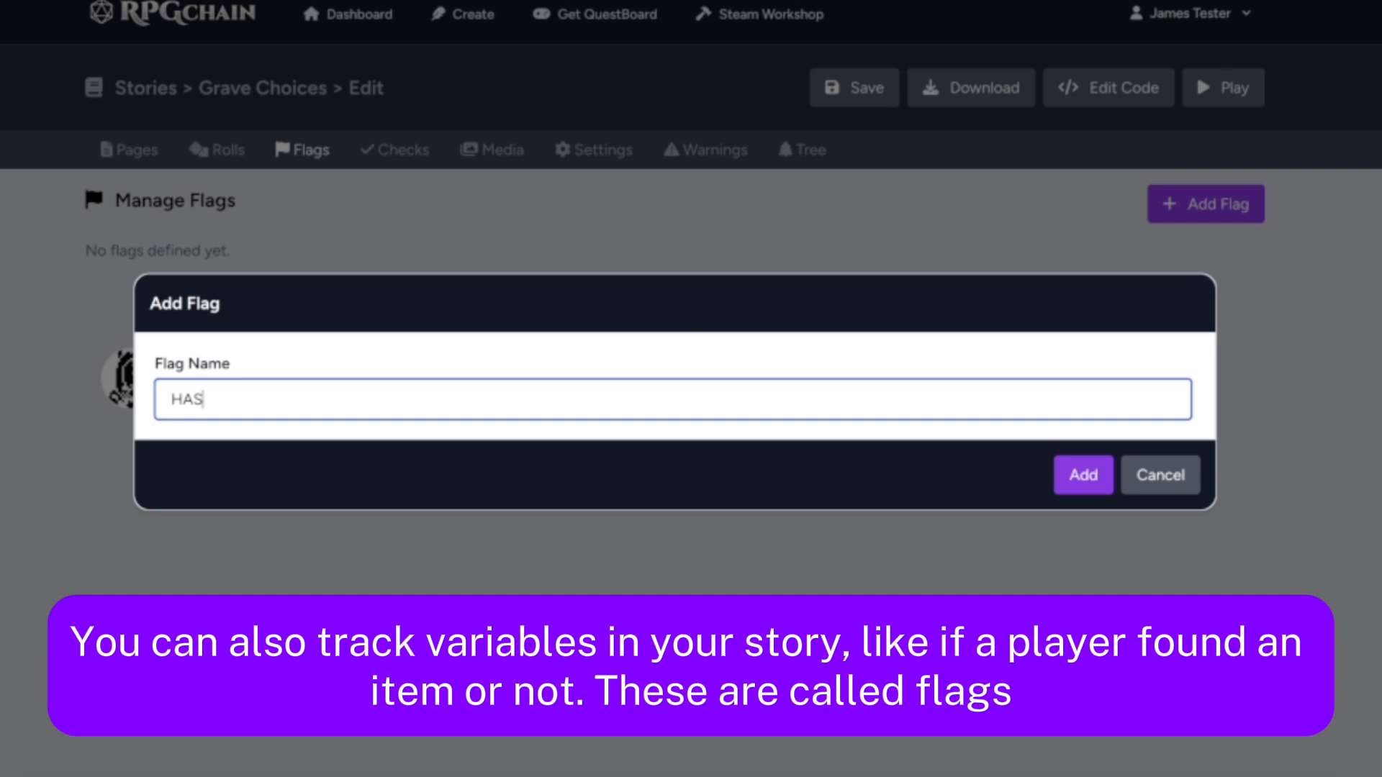
pyautogui.click(1067, 478)
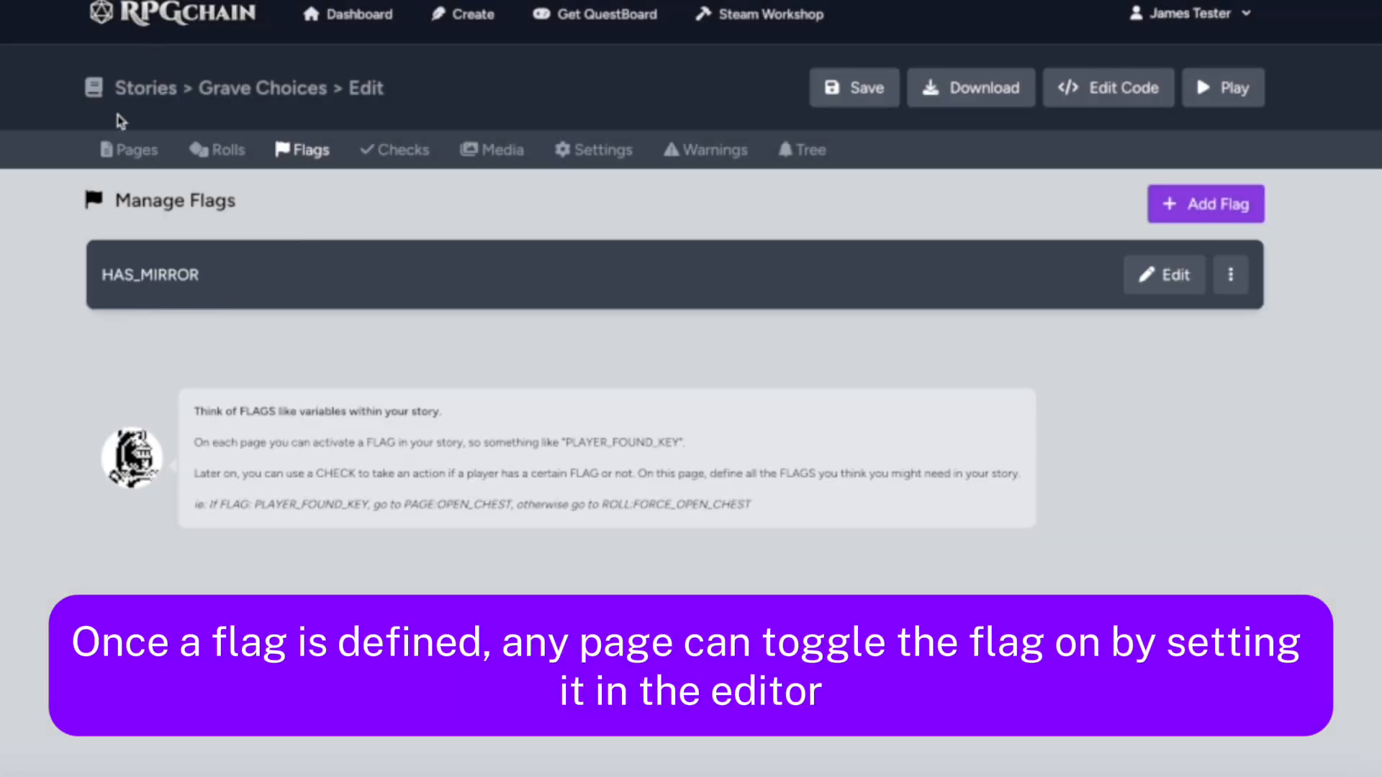
# Set the page flag of the TAKE_MIRROR page to HAS_MIRROR and accept the page changes
pyautogui.click(129, 151)
pyautogui.scroll(-10, 272, 416)
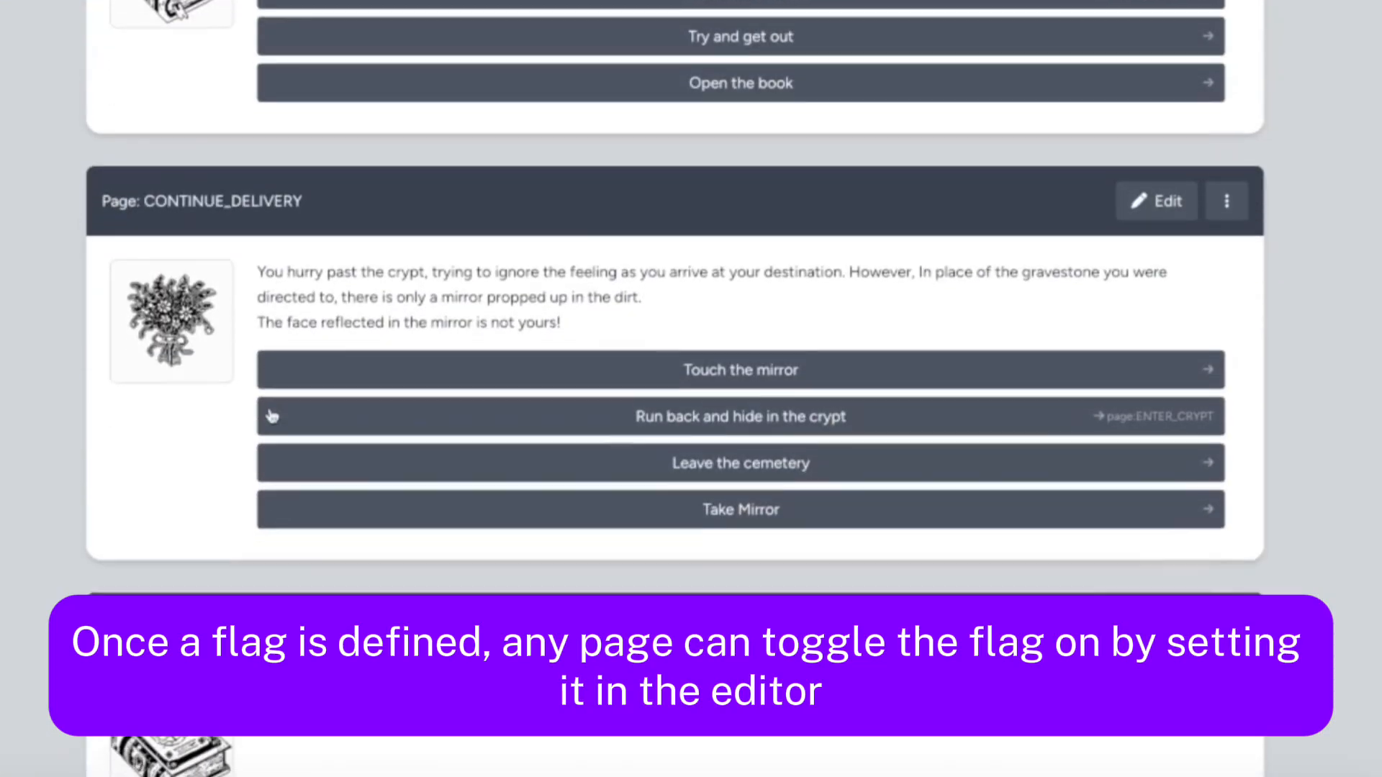
pyautogui.scroll(-10, 273, 416)
pyautogui.click(1160, 367)
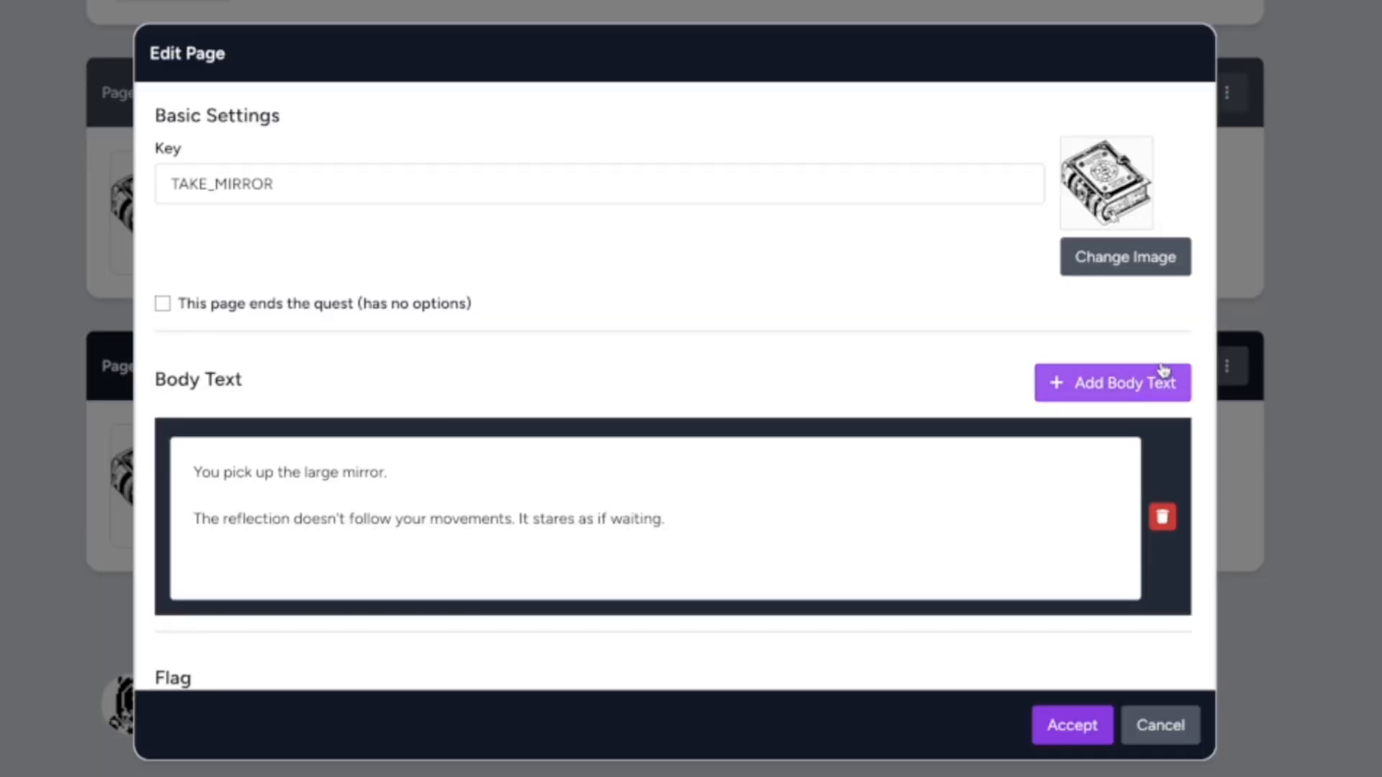
pyautogui.scroll(-3, 517, 315)
pyautogui.click(371, 506)
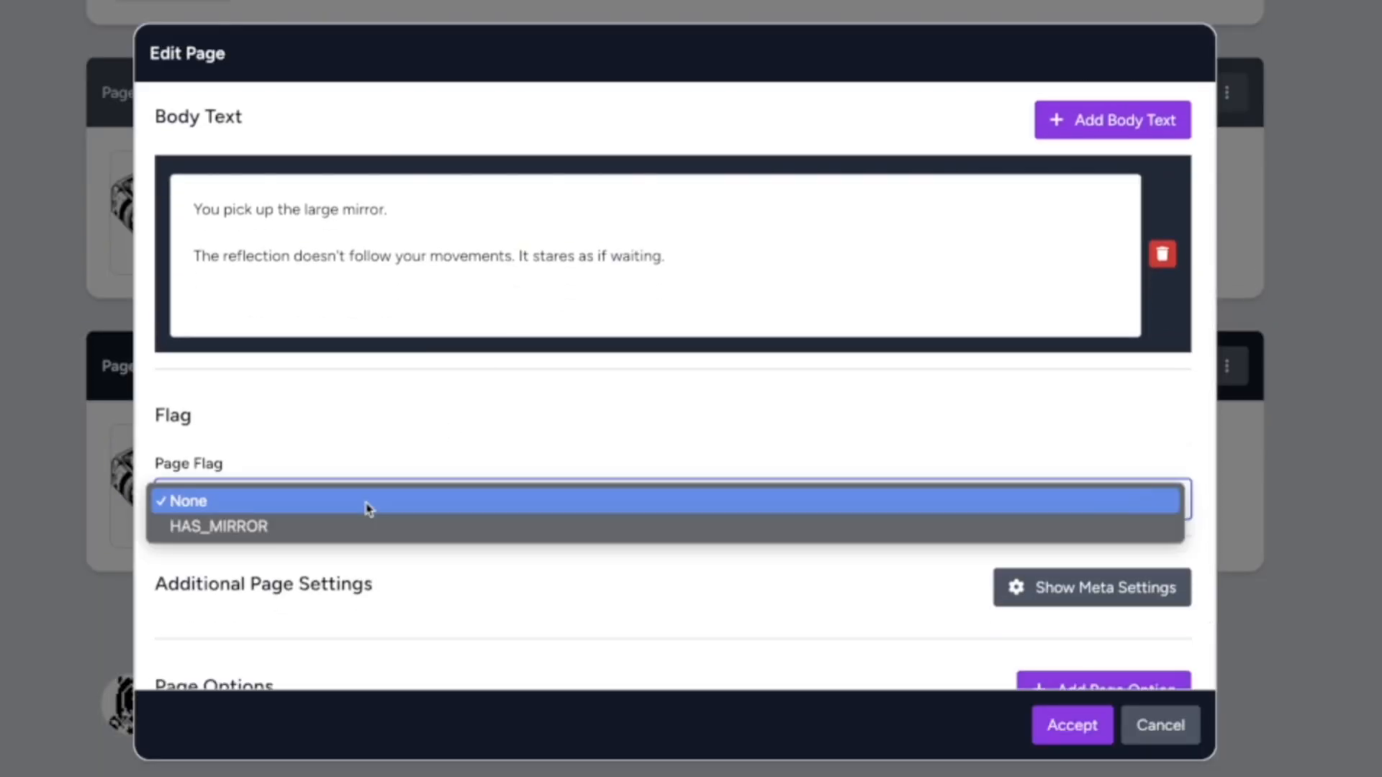
pyautogui.click(361, 525)
pyautogui.click(1062, 725)
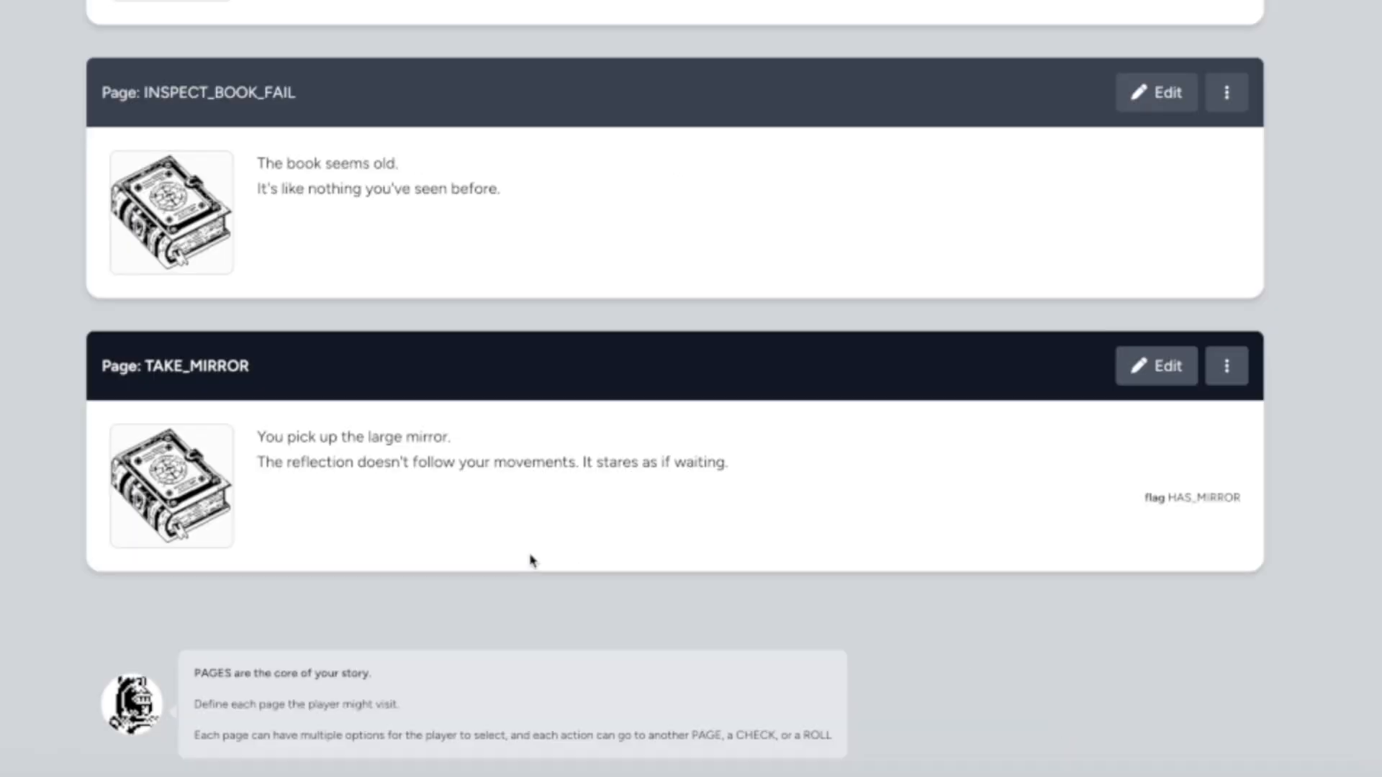
pyautogui.moveTo(1136, 506); pyautogui.dragTo(1274, 509)
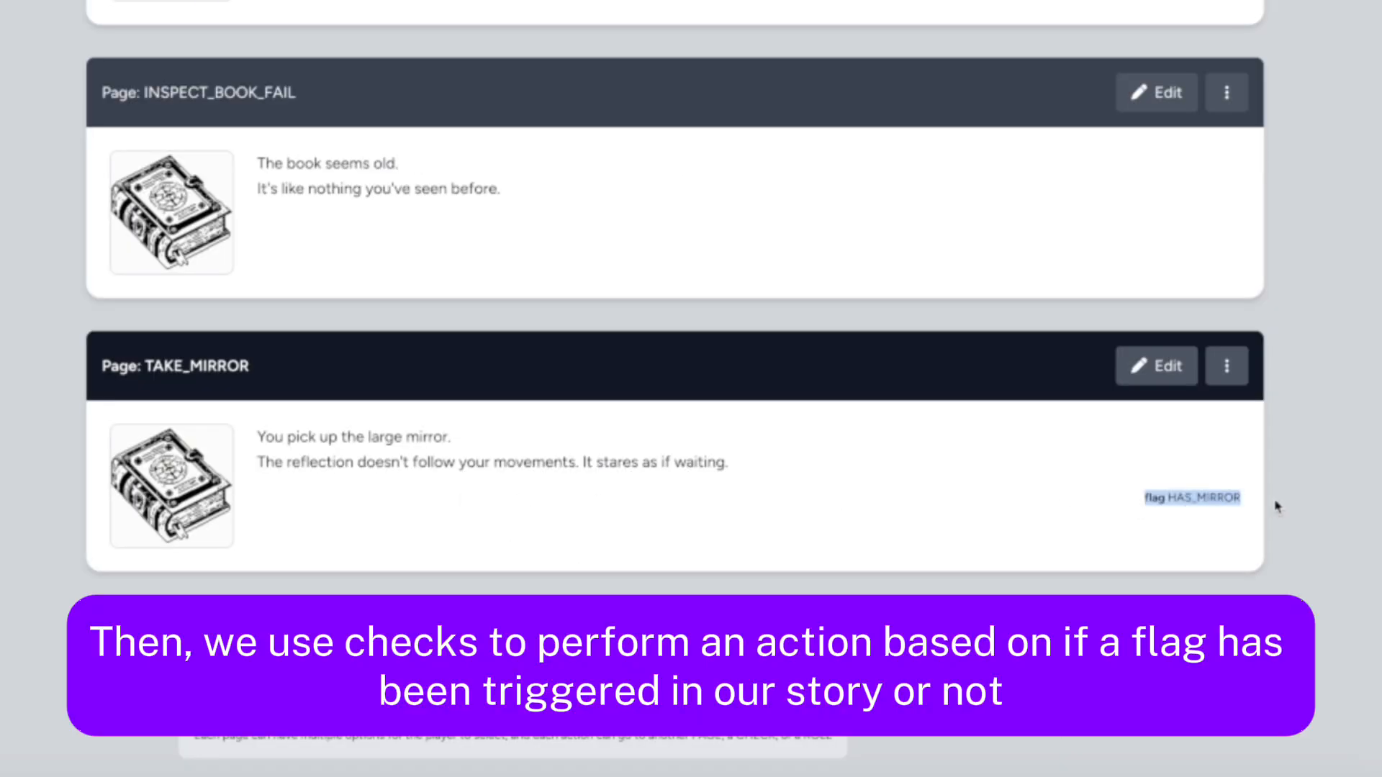
pyautogui.click(1238, 517)
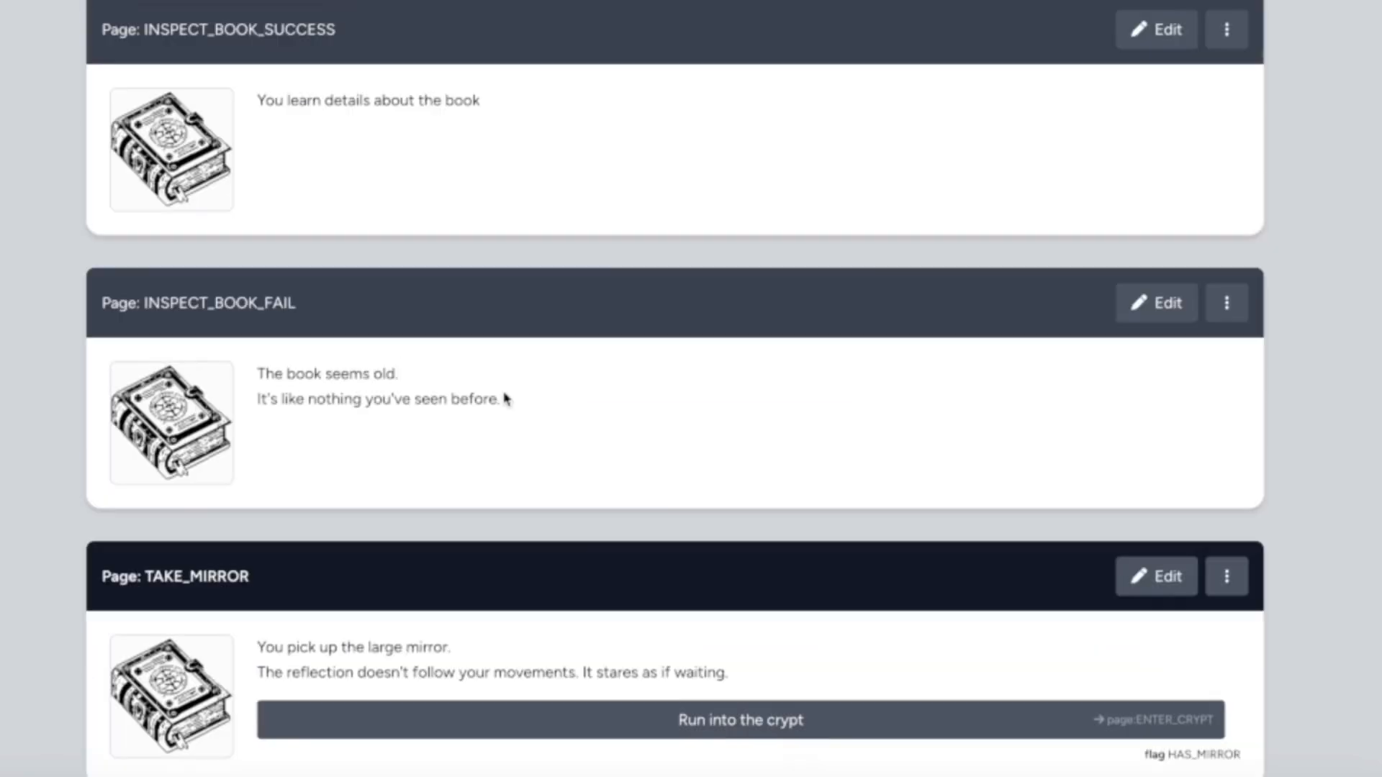
pyautogui.scroll(8, 506, 396)
pyautogui.scroll(7, 506, 397)
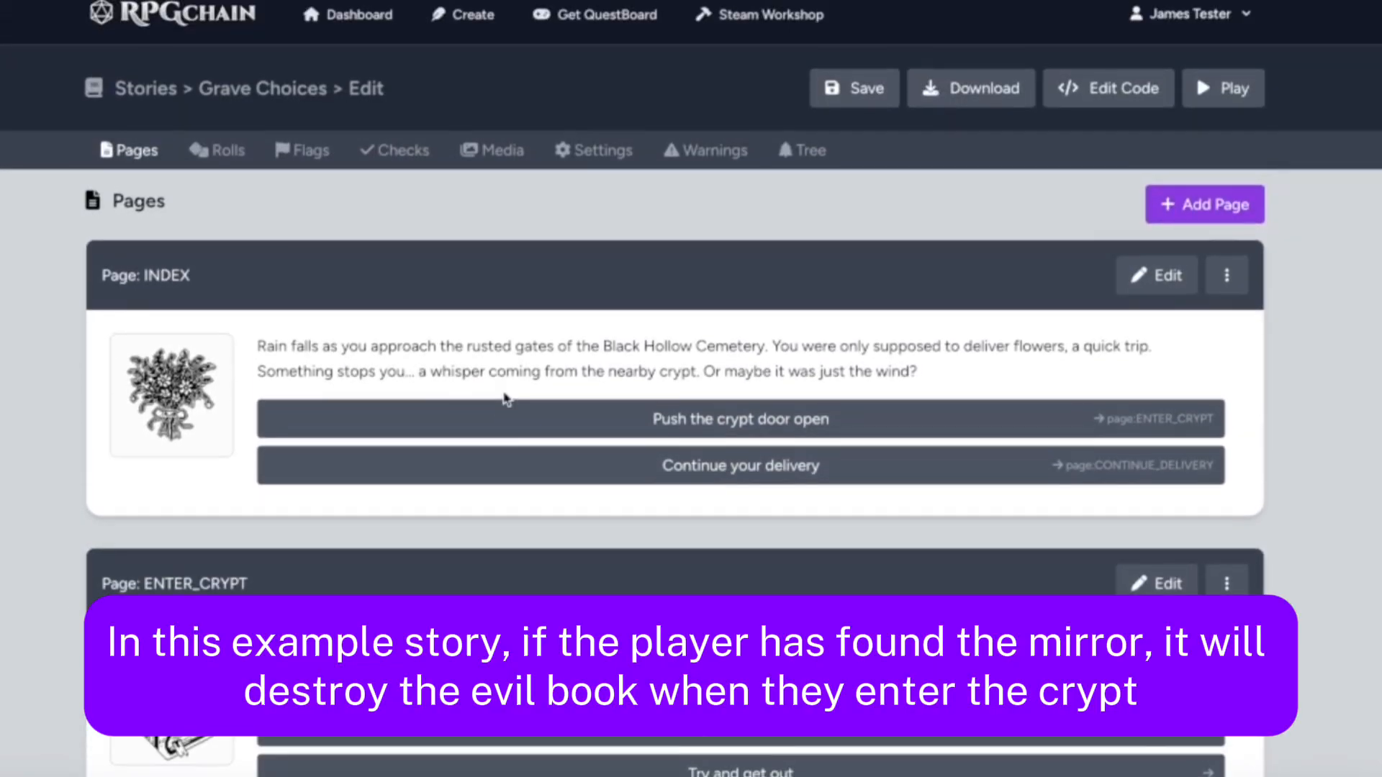
pyautogui.scroll(-1, 506, 398)
pyautogui.scroll(4, 506, 398)
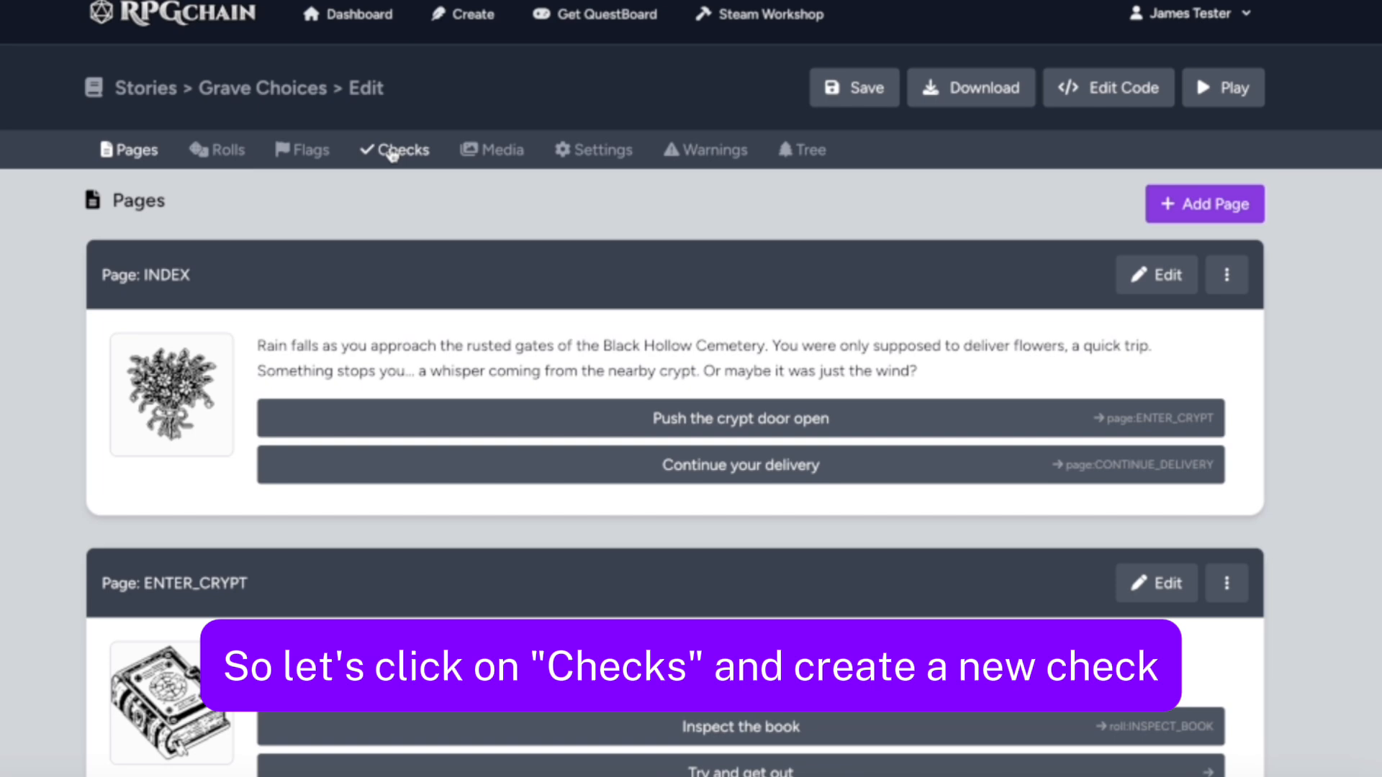
# Start a new check with the key CHECK_HAS_MIRROR that tests the HAS_MIRROR flag
pyautogui.click(392, 153)
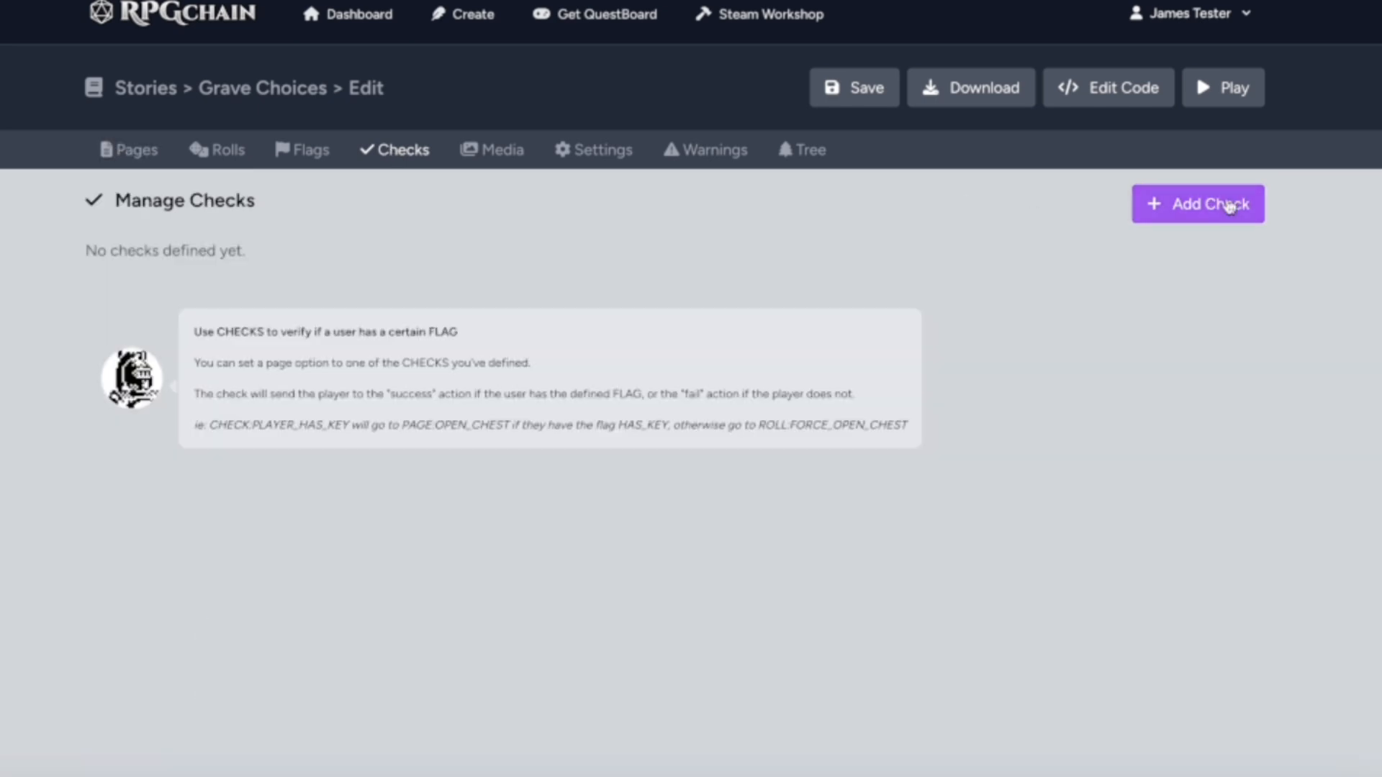
pyautogui.click(1230, 206)
pyautogui.doubleClick(248, 358)
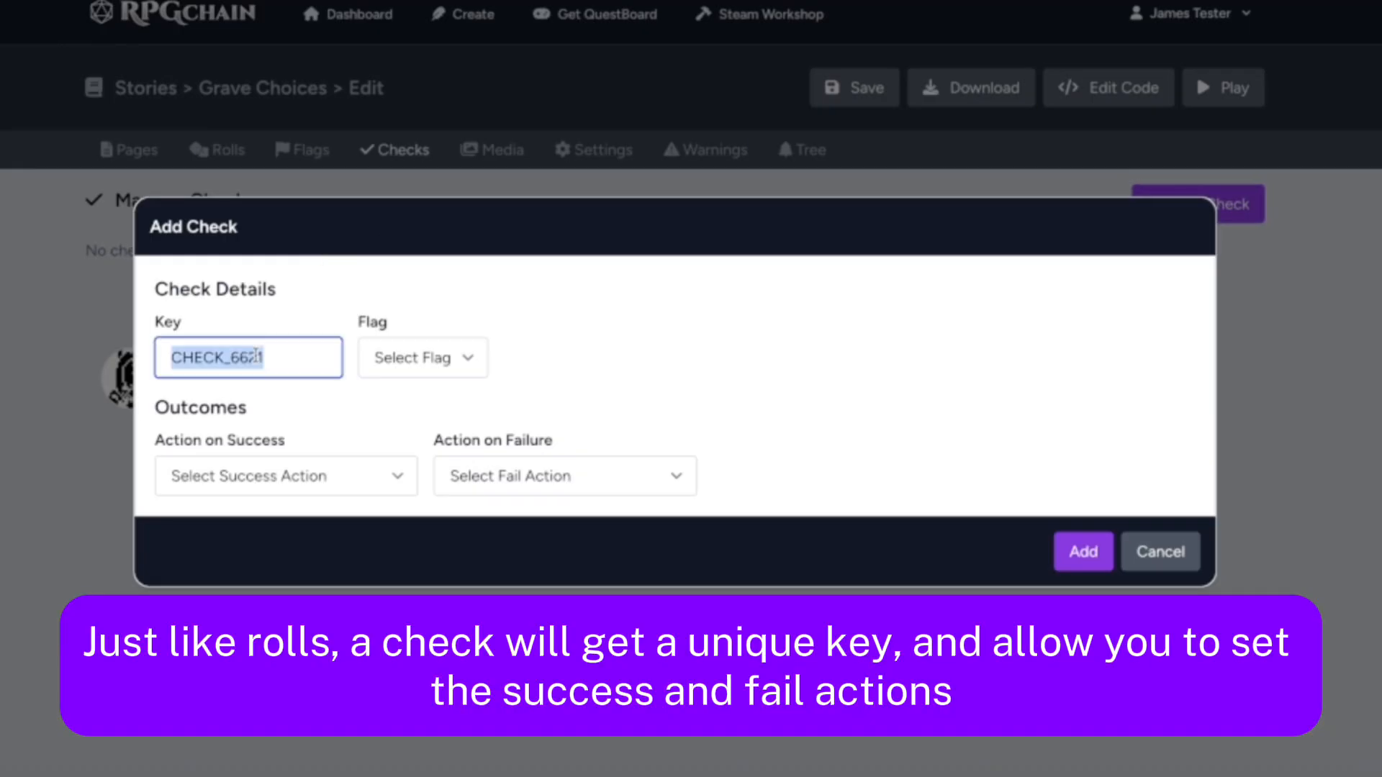
pyautogui.write('CHECK_HAS_M')
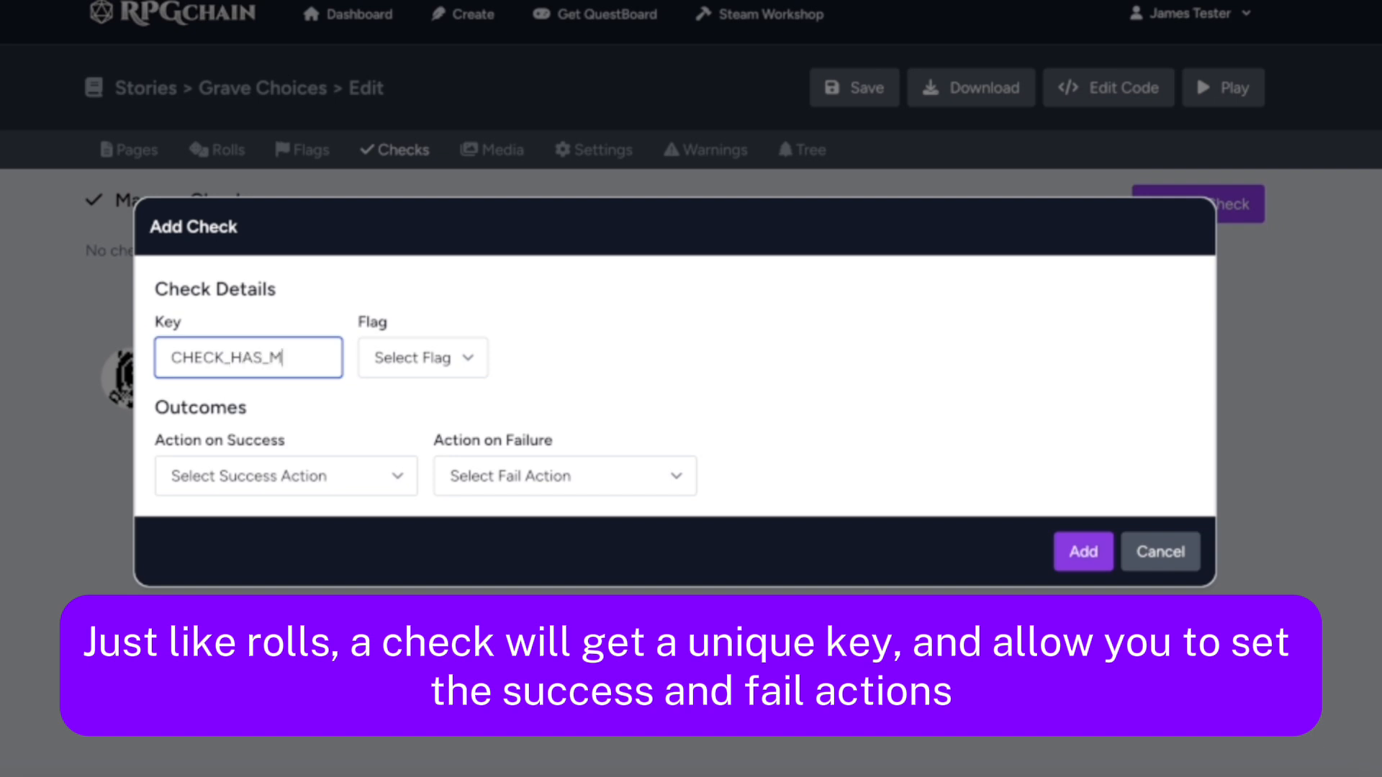
pyautogui.write('IRROR')
pyautogui.click(400, 360)
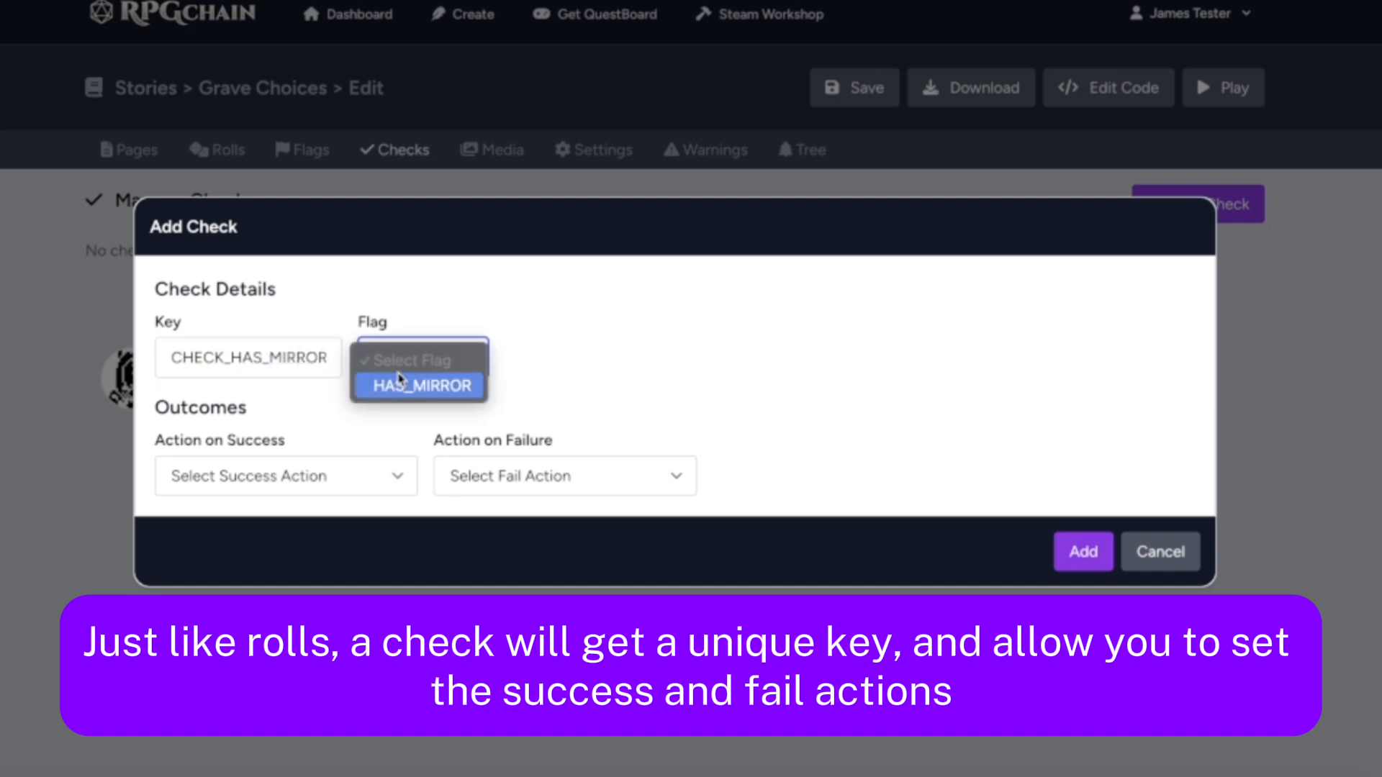
pyautogui.click(400, 386)
# Set both the success and failure actions of the check to page:ENTER_CRYPT and add the check
pyautogui.click(247, 484)
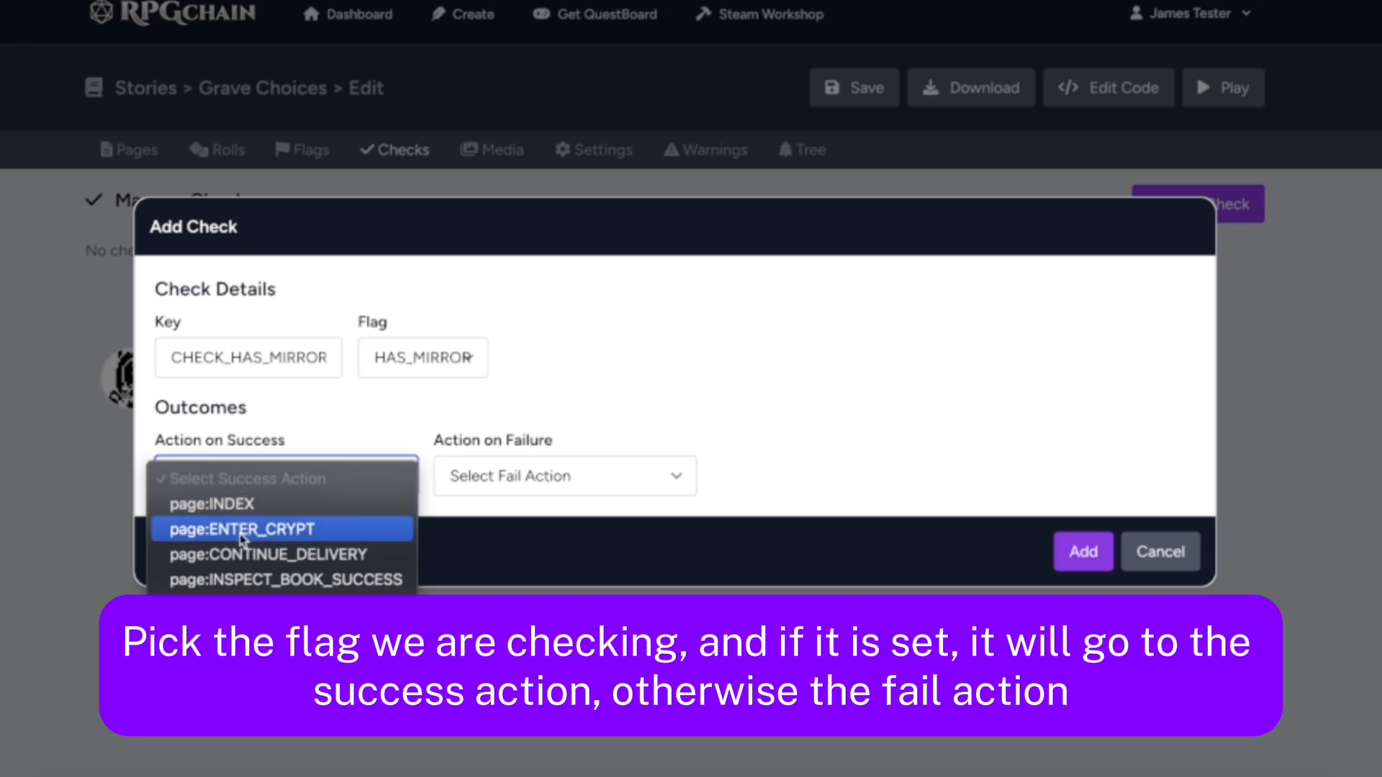
pyautogui.click(241, 533)
pyautogui.click(493, 484)
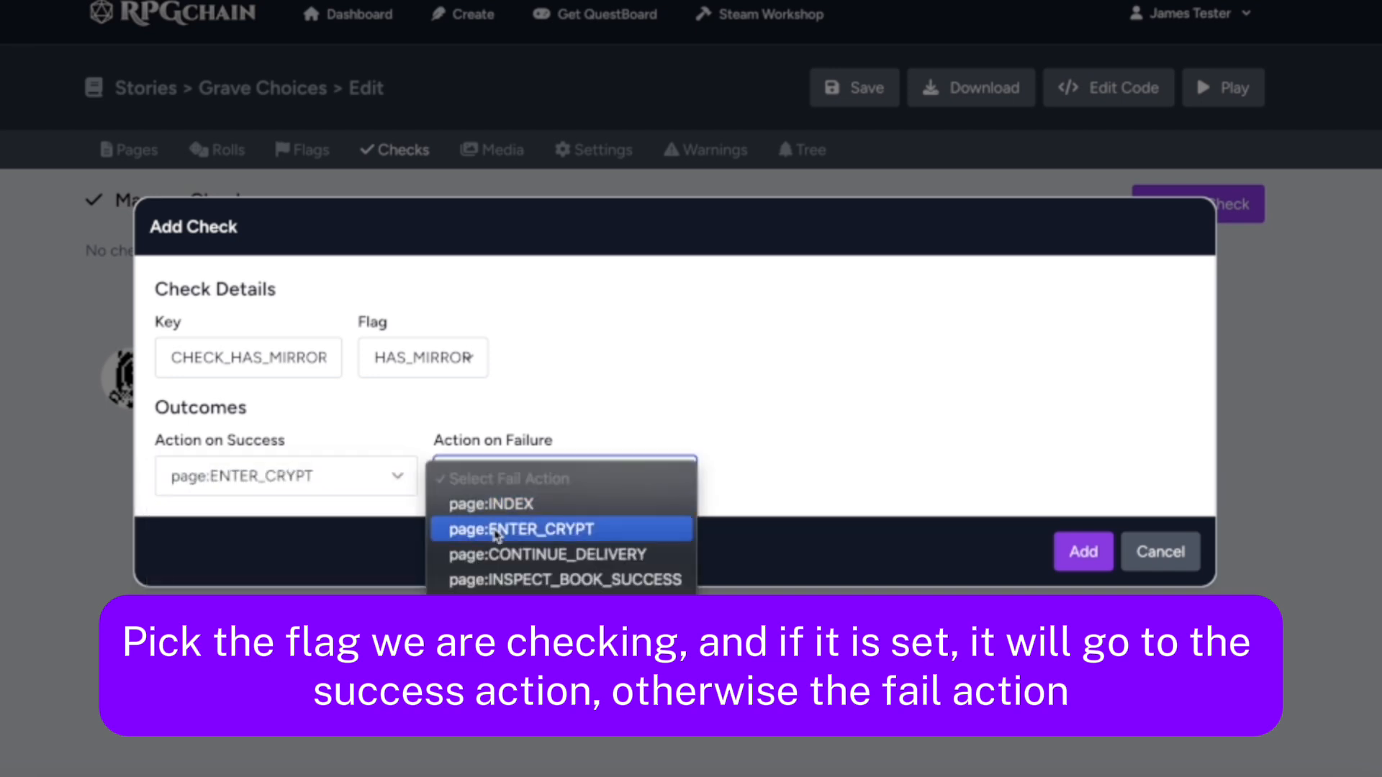
pyautogui.click(494, 531)
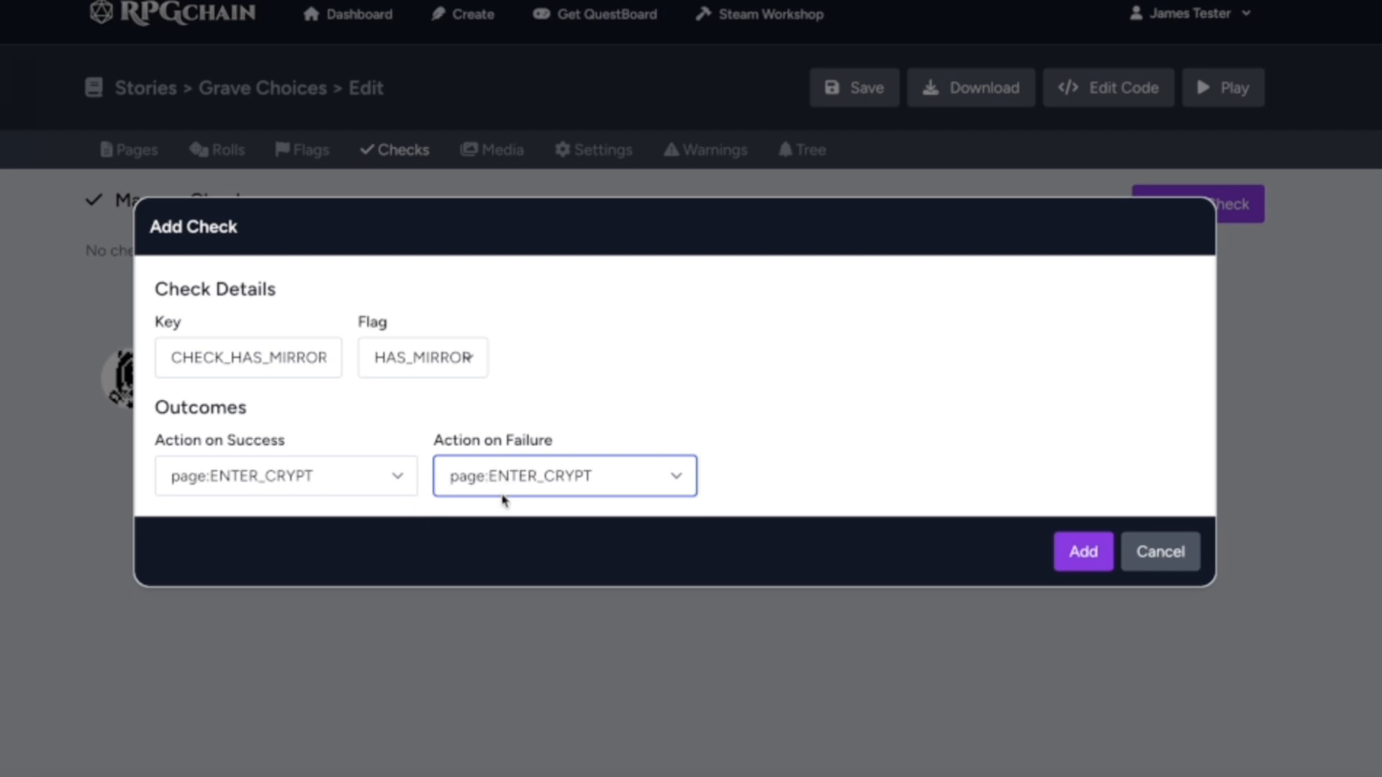
pyautogui.click(1074, 548)
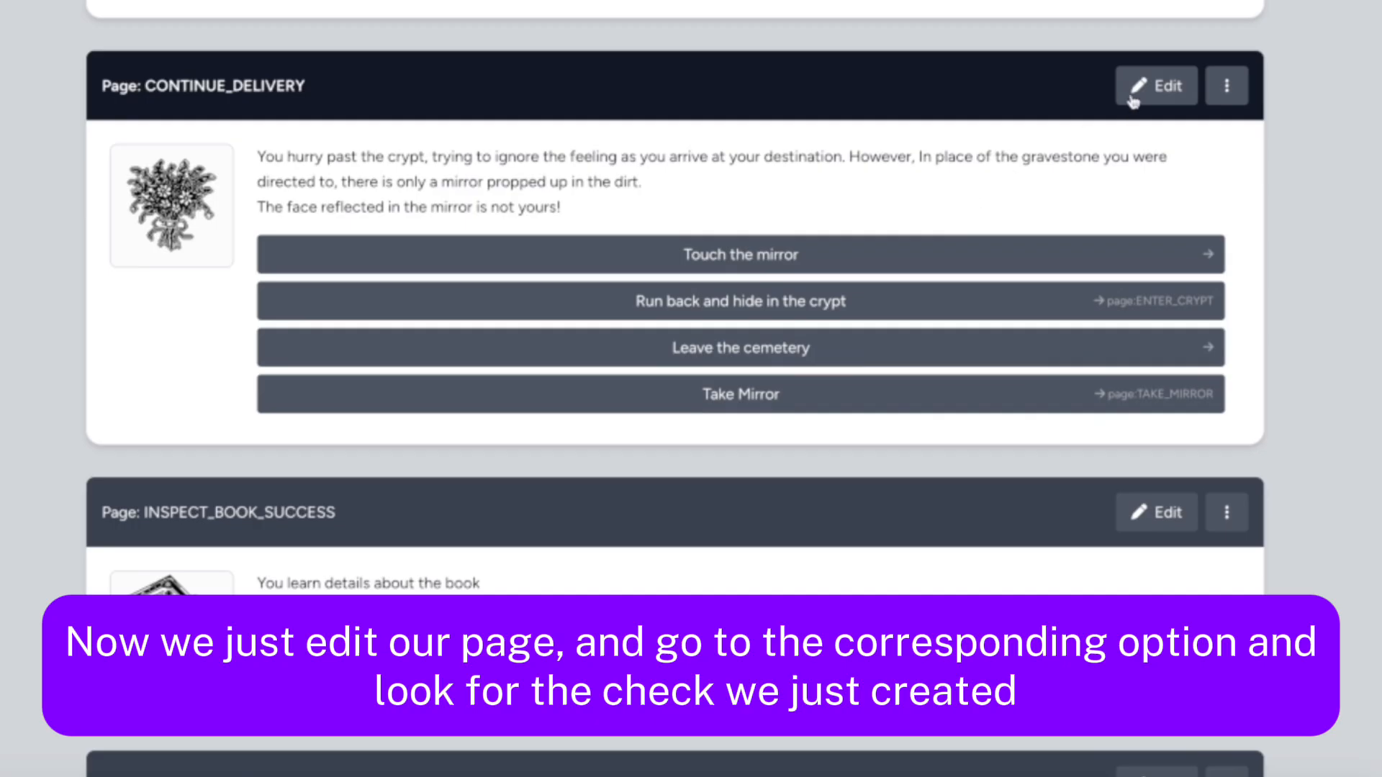
# Set the action of the CONTINUE_DELIVERY page's "Run back and hide in the crypt" option to check:ENTER_CRYPT_CHECK_MIRROR and accept the changes
pyautogui.click(1139, 87)
pyautogui.scroll(-5, 407, 449)
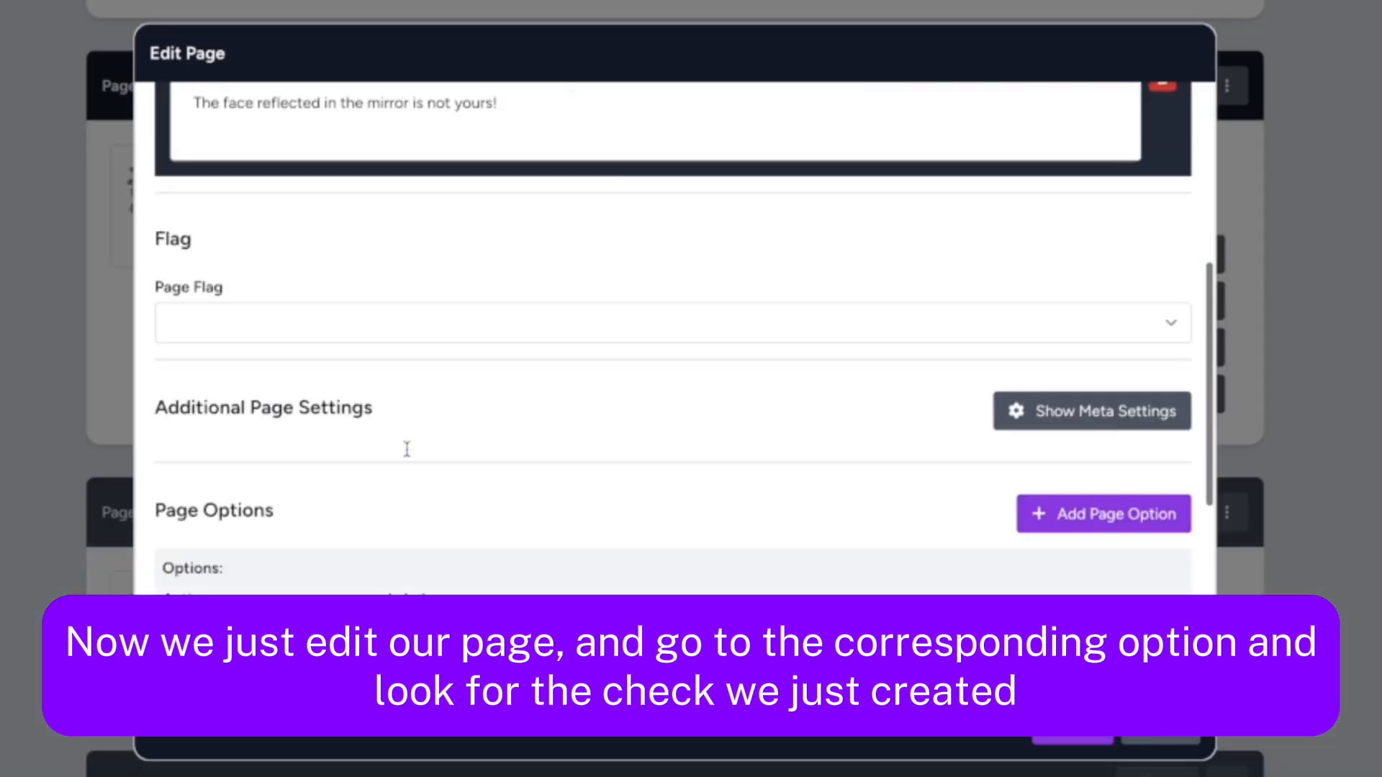
pyautogui.scroll(-6, 406, 449)
pyautogui.click(262, 355)
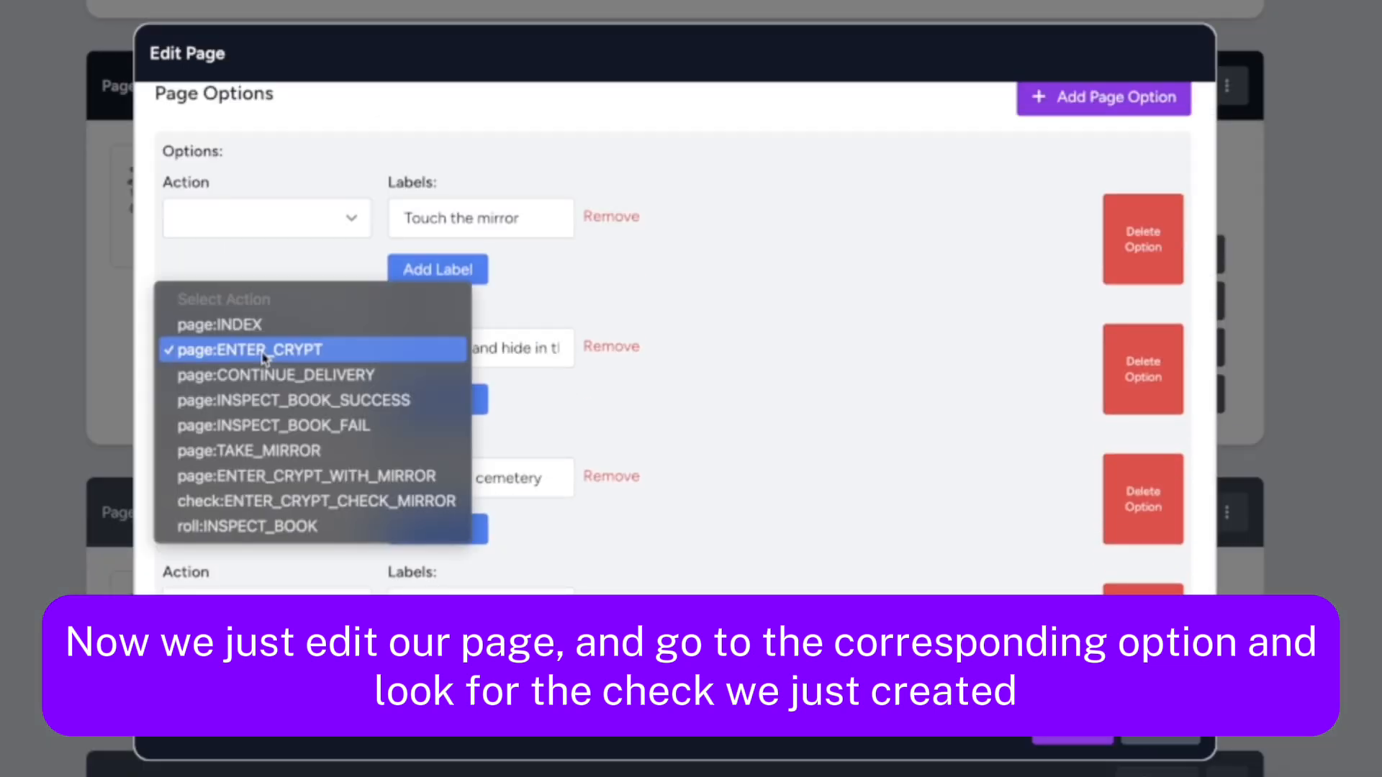
pyautogui.click(265, 500)
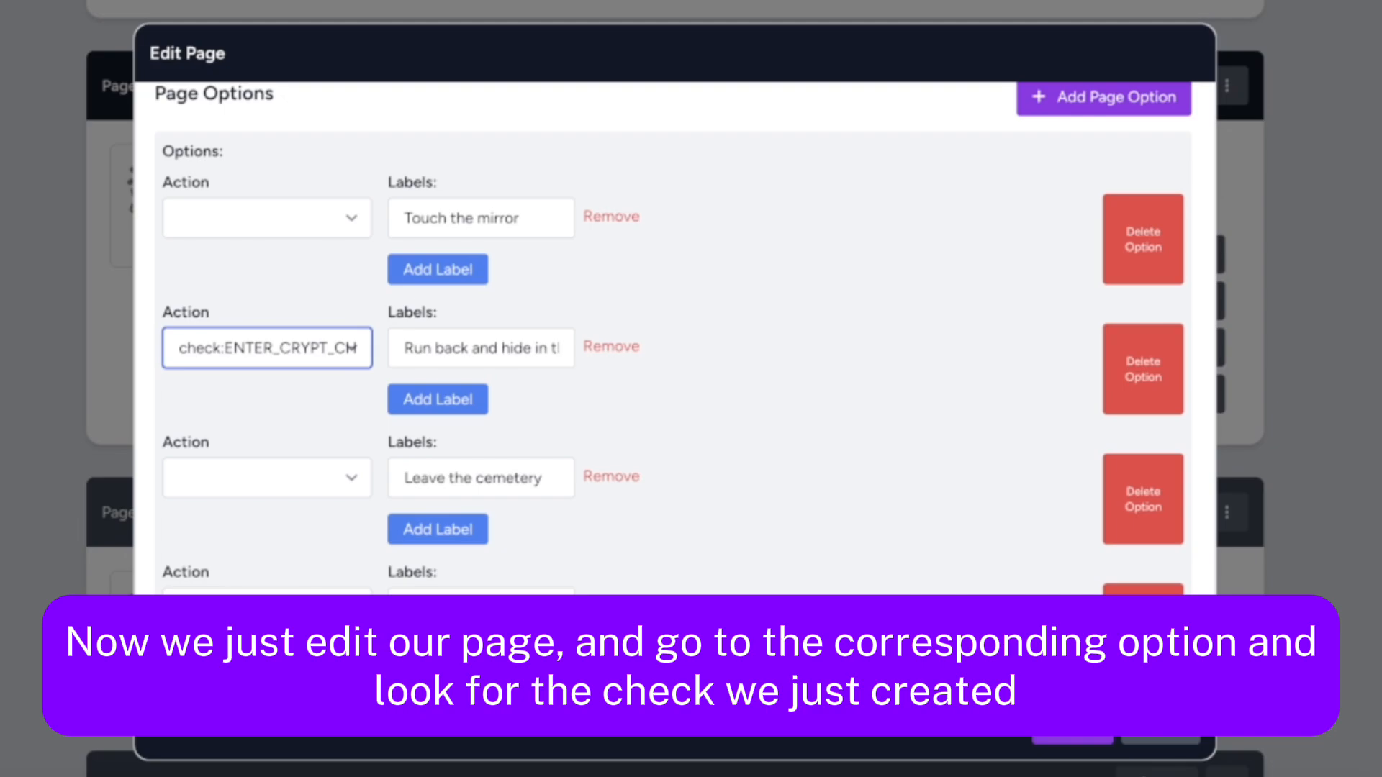
pyautogui.click(1073, 728)
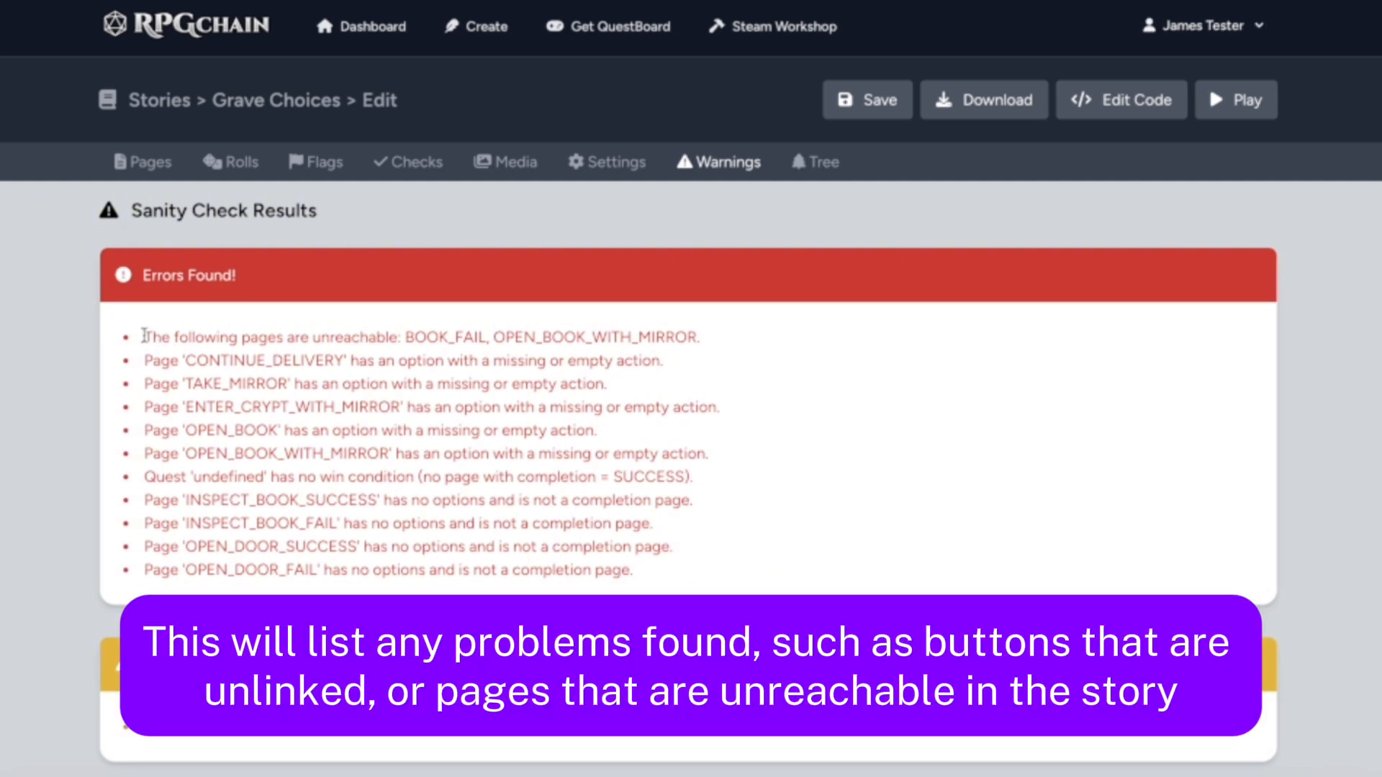
# Examine the unreachable pages and missing option actions listed in the story's sanity check results
pyautogui.doubleClick(470, 334)
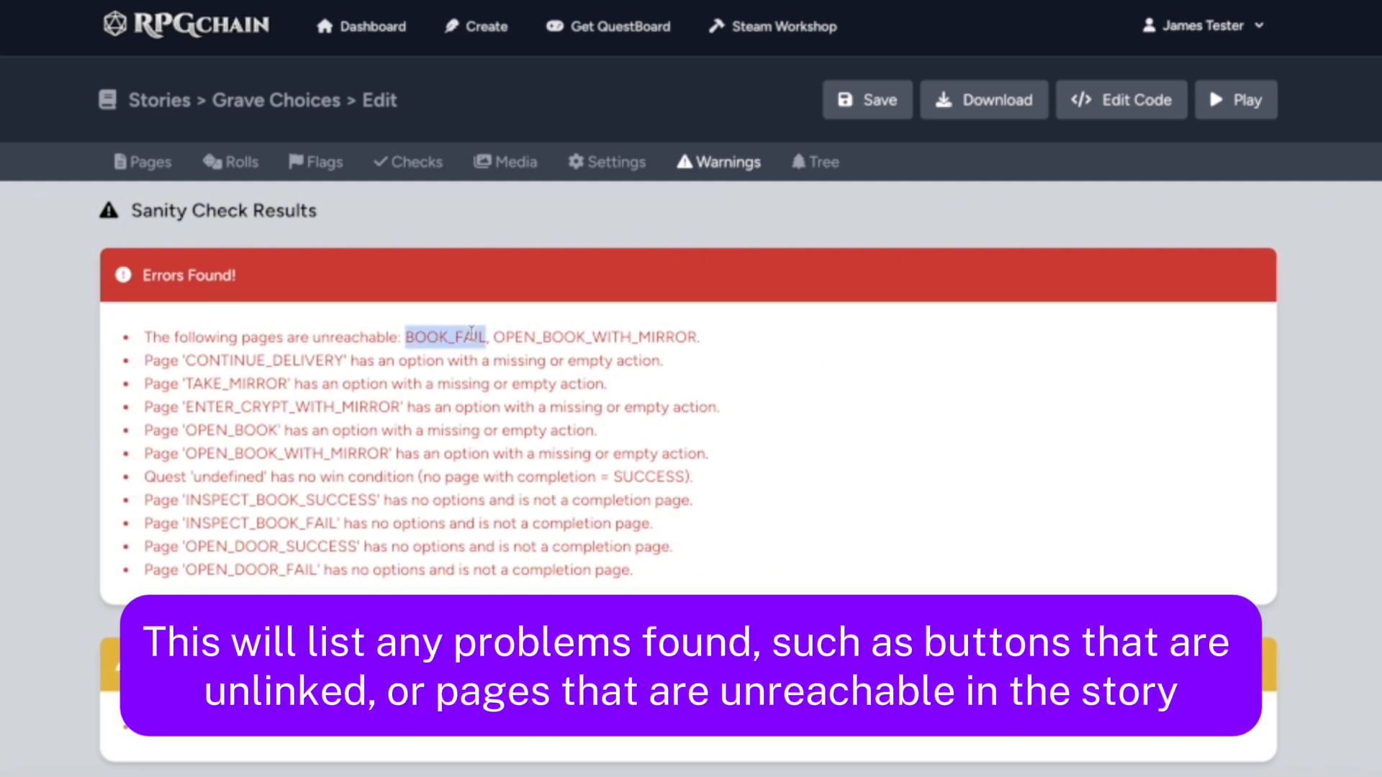
pyautogui.doubleClick(515, 329)
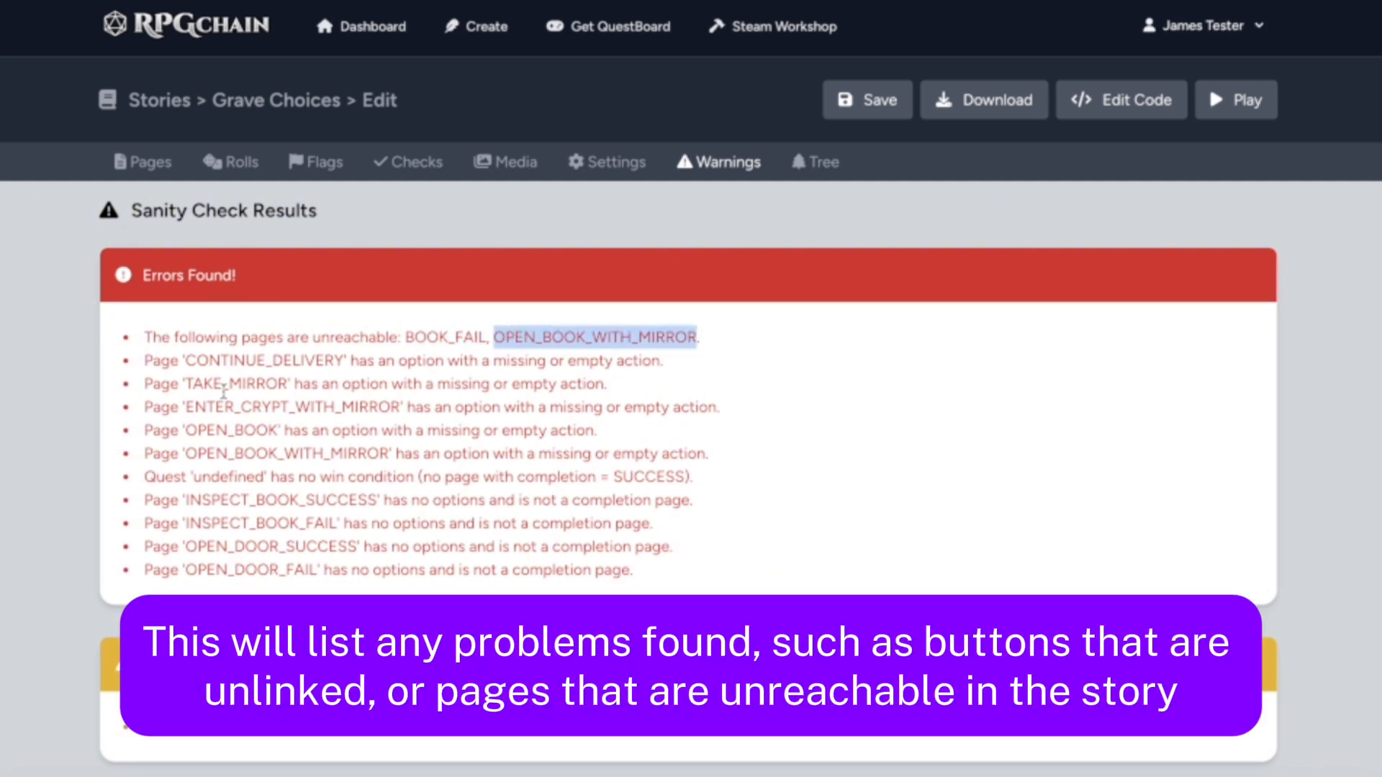
pyautogui.click(224, 393)
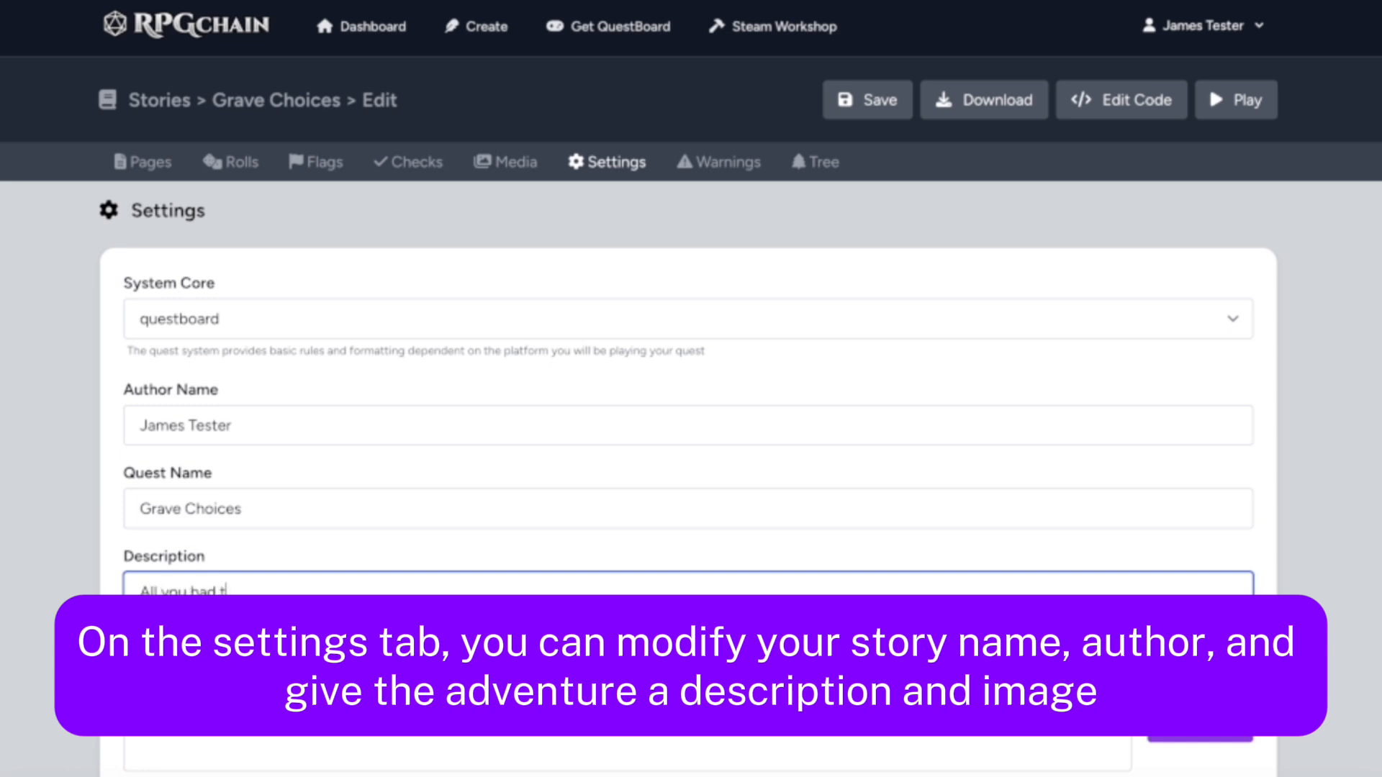
# Write the quest description "All you had to do was deliver some flowers, but something seems off about this cemetery..." in the story settings
pyautogui.write('iver some flowers, but something seems off about this cemetery...')
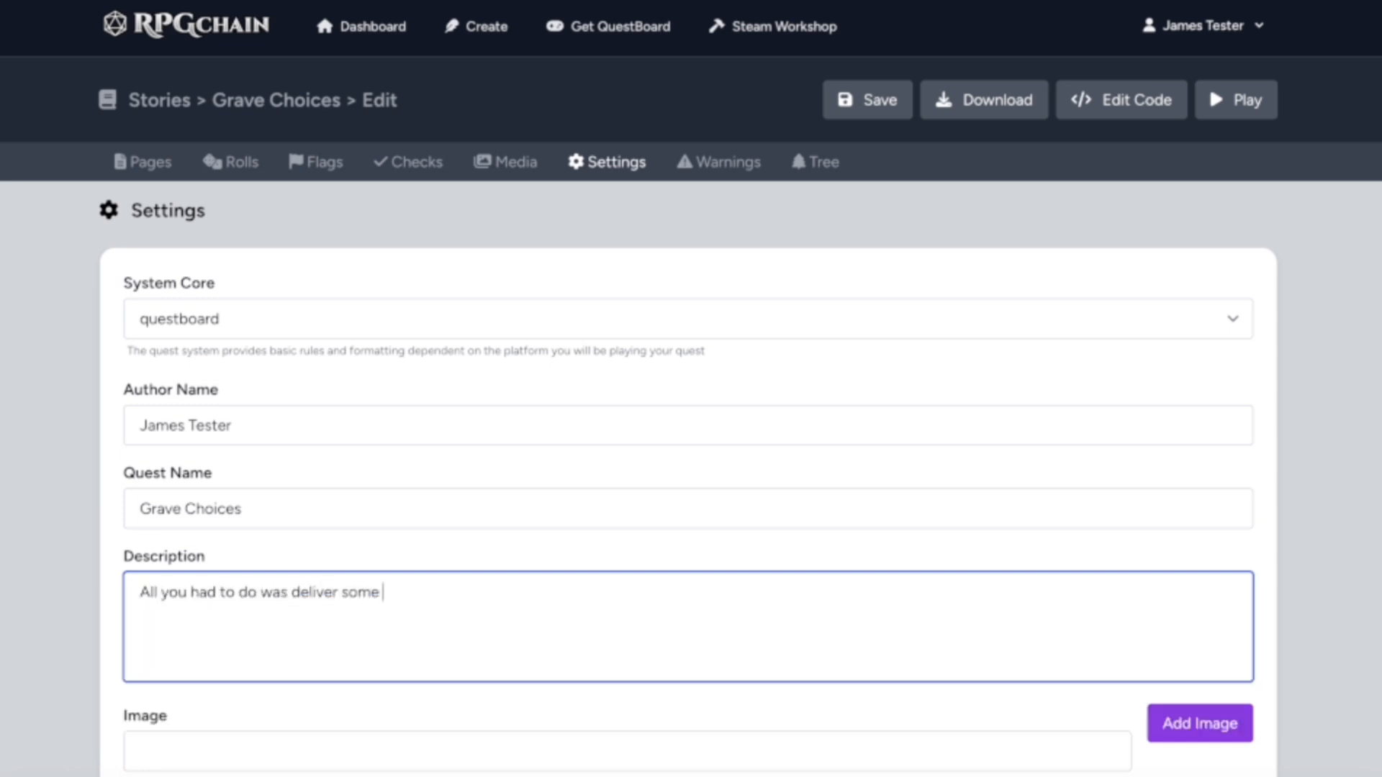
# Open the quest image selection in the story settings and browse the QuestBoard native artwork for a cover image
pyautogui.scroll(-3, 732, 568)
pyautogui.click(1200, 480)
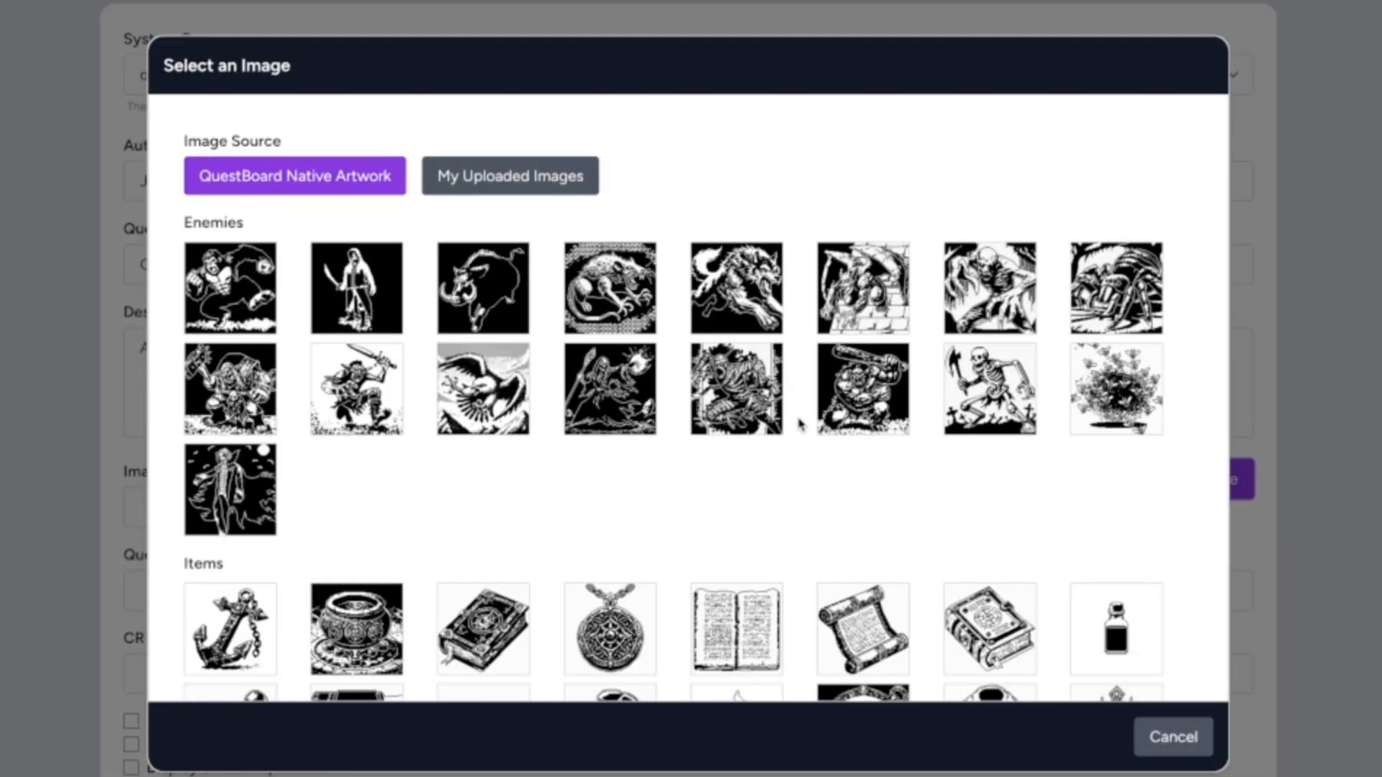
pyautogui.scroll(-5, 691, 389)
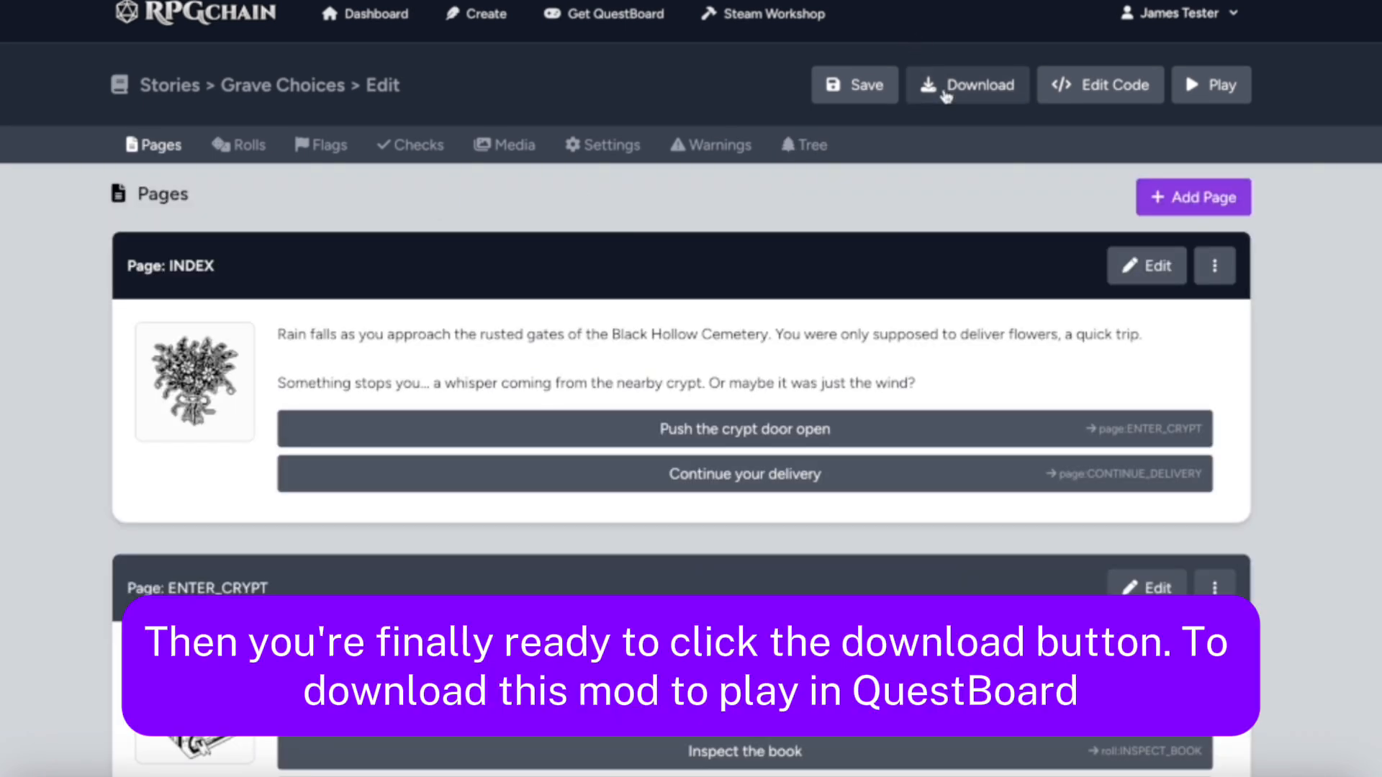
# Review the mod folder paths for each operating system and download the Grave Choices story as a zip file
pyautogui.click(945, 96)
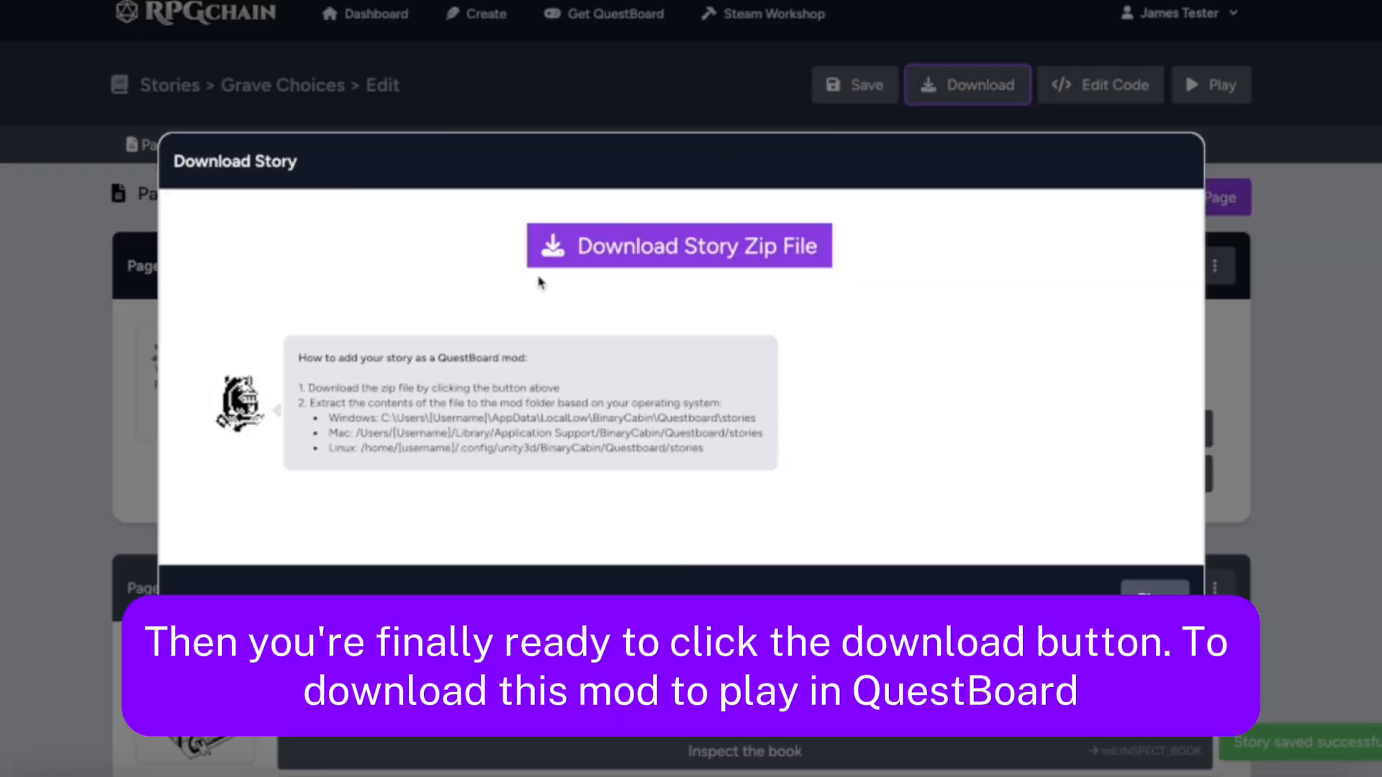
pyautogui.moveTo(298, 379); pyautogui.dragTo(808, 471)
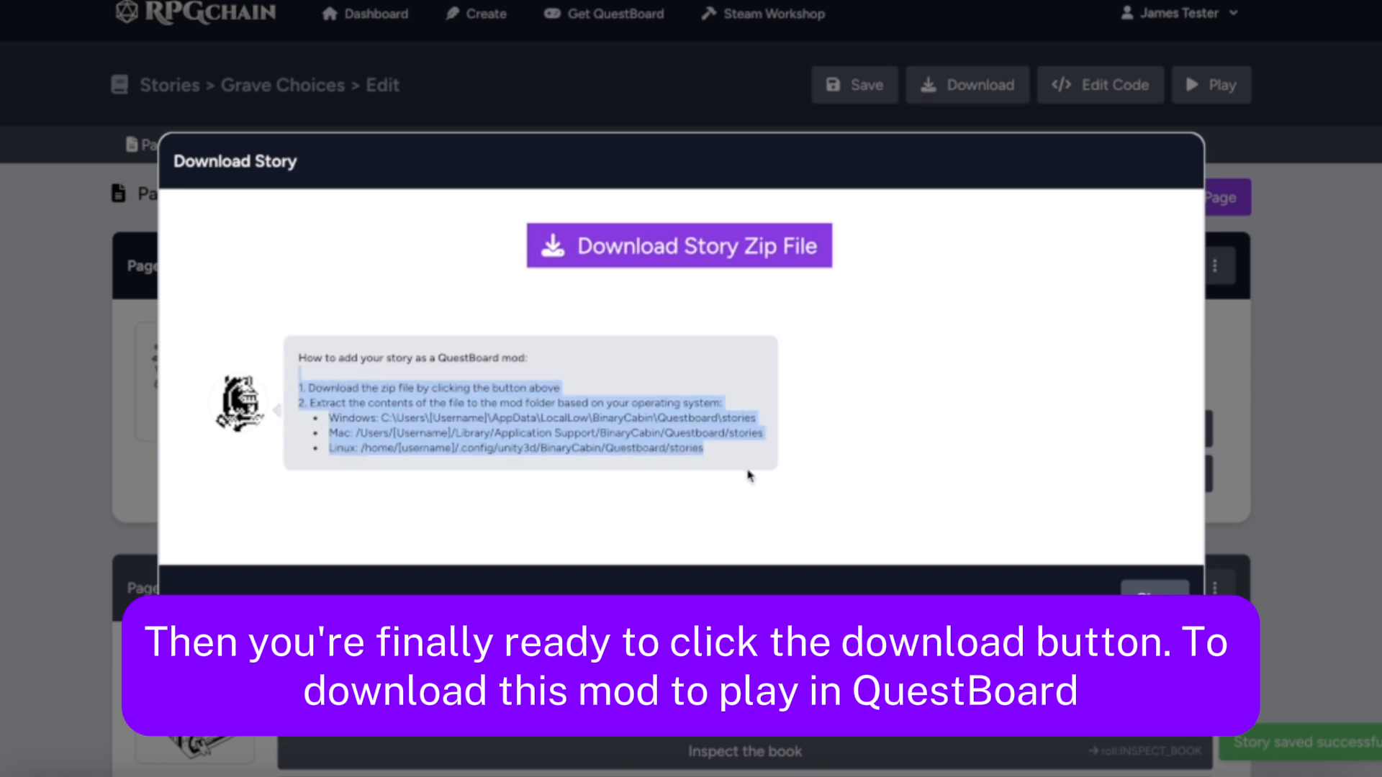
pyautogui.click(734, 471)
pyautogui.moveTo(353, 433); pyautogui.dragTo(780, 432)
pyautogui.click(780, 430)
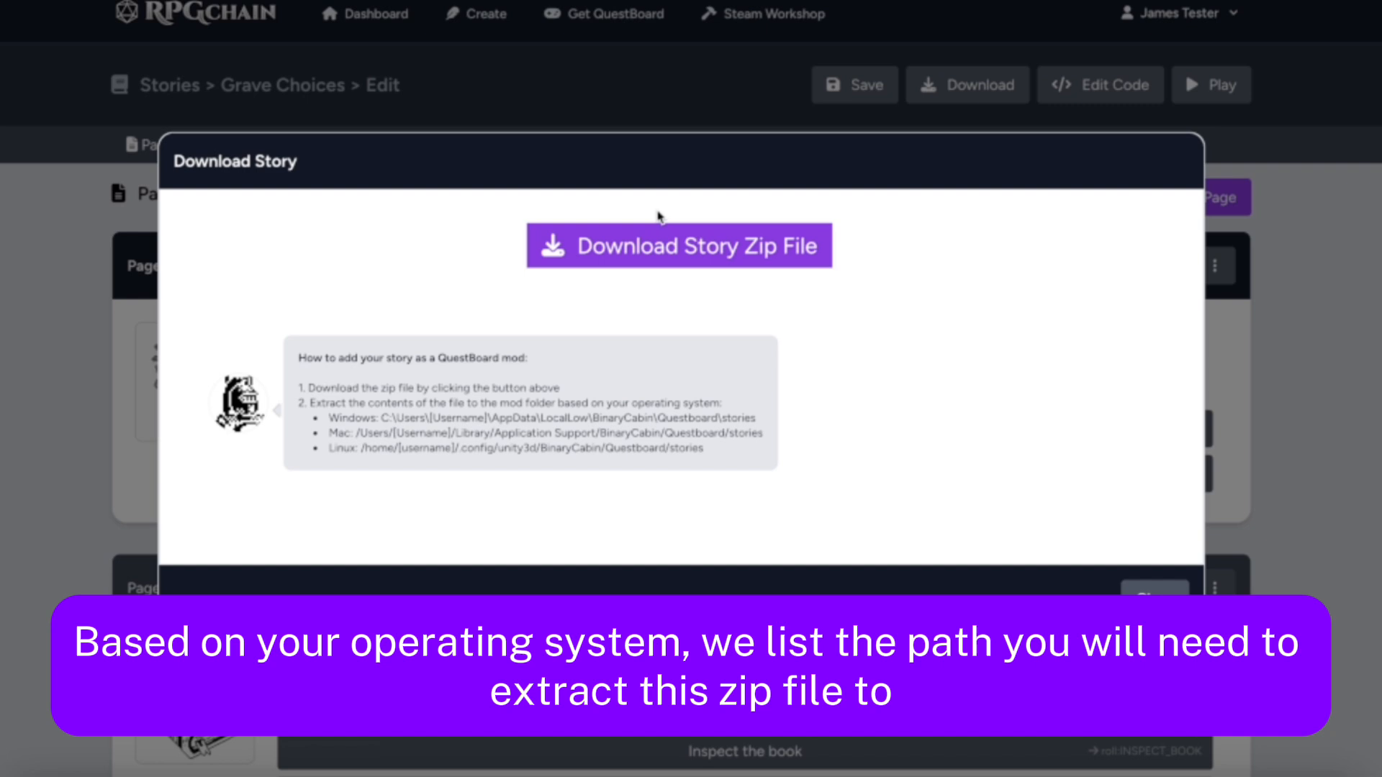
pyautogui.click(670, 250)
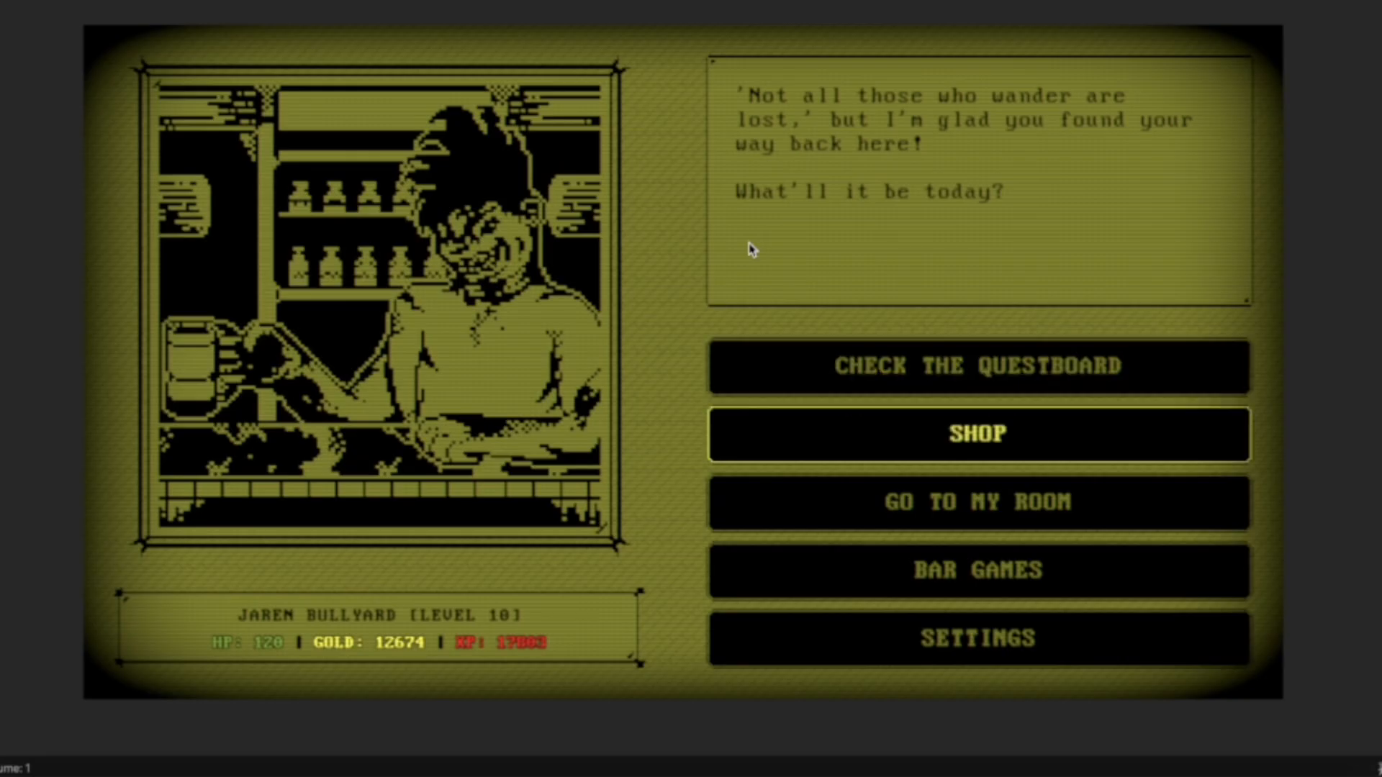
# Switch to the QuestBoard game and open My Created Stories on the back of the questboard
pyautogui.press('Up')
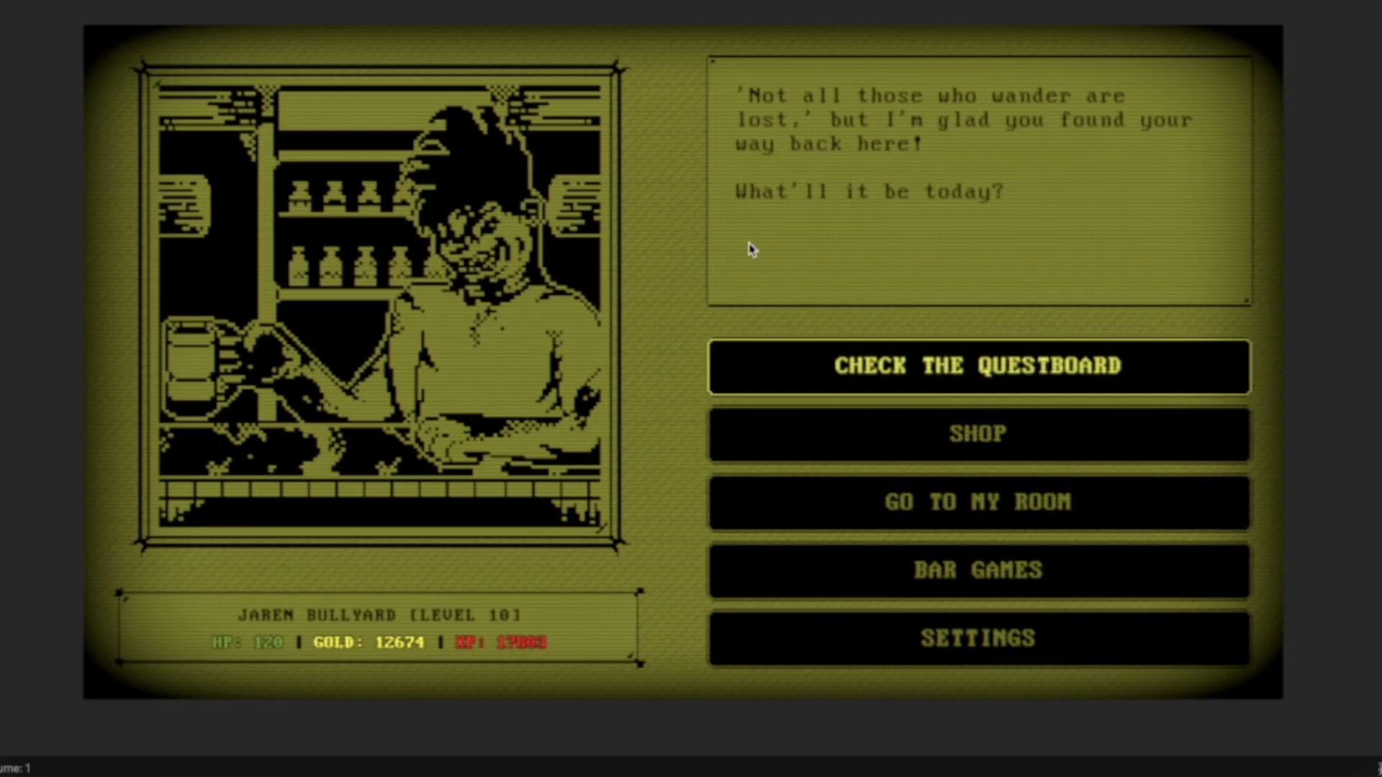
pyautogui.press('Return')
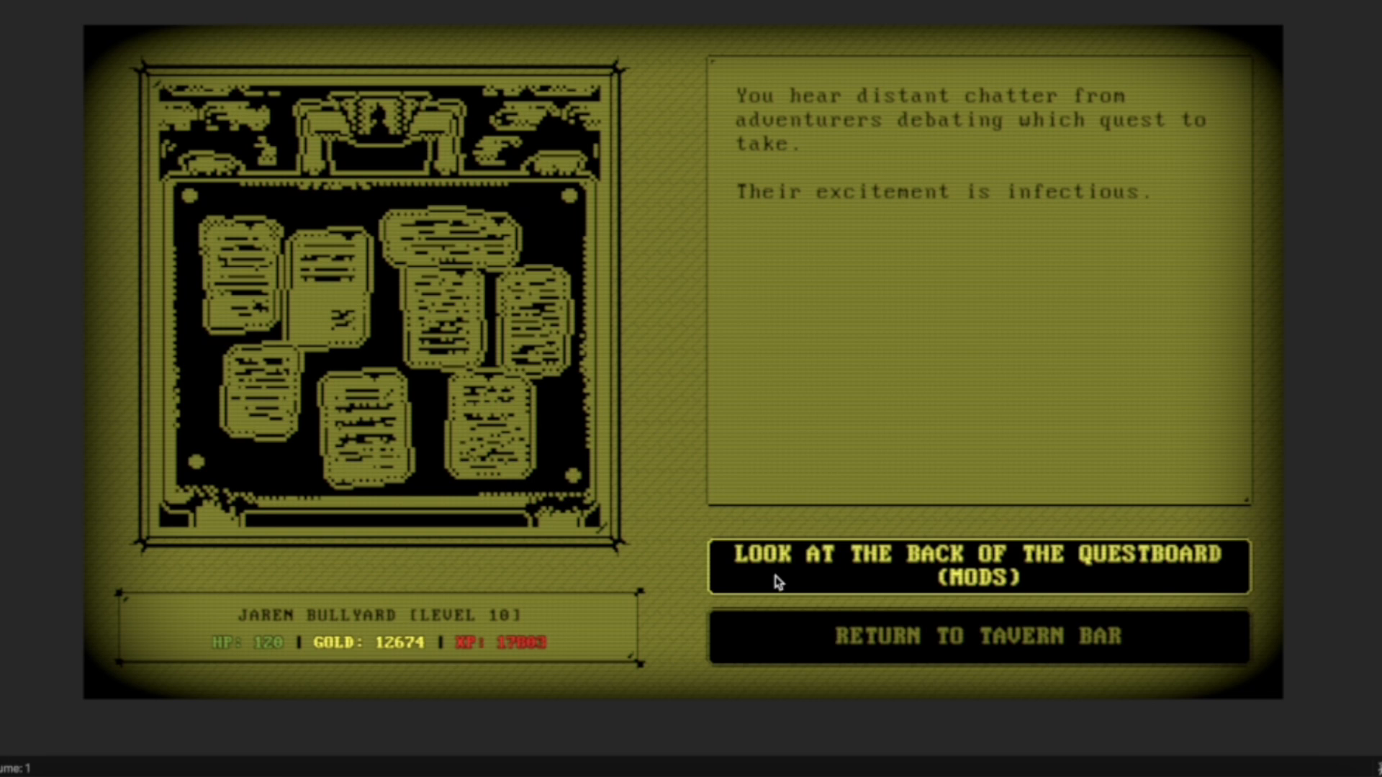
pyautogui.click(777, 581)
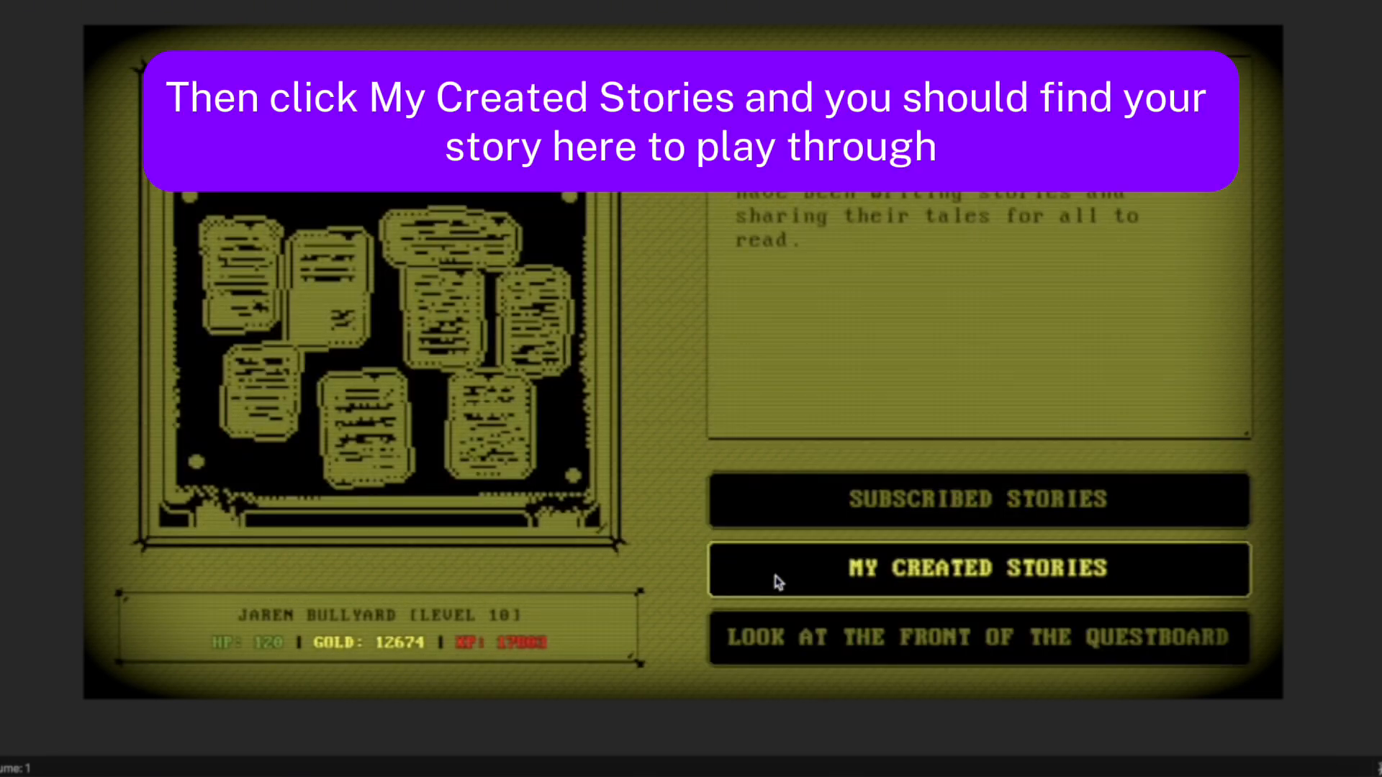
pyautogui.press('Down')
pyautogui.press('Up')
pyautogui.press('Return')
# Choose Grave Choices from the created stories and start its quest
pyautogui.press('Down')
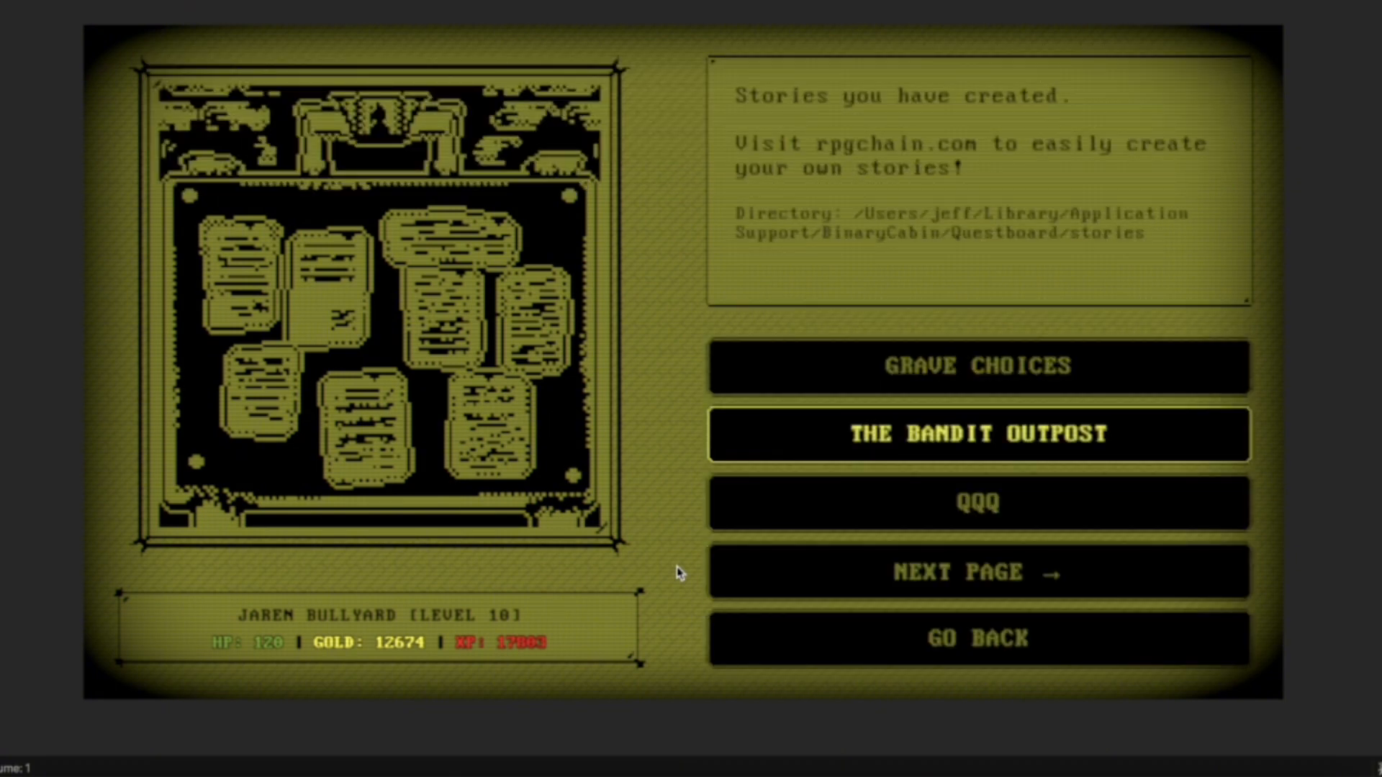
pyautogui.press('Up')
pyautogui.press('Return')
pyautogui.press('Return')
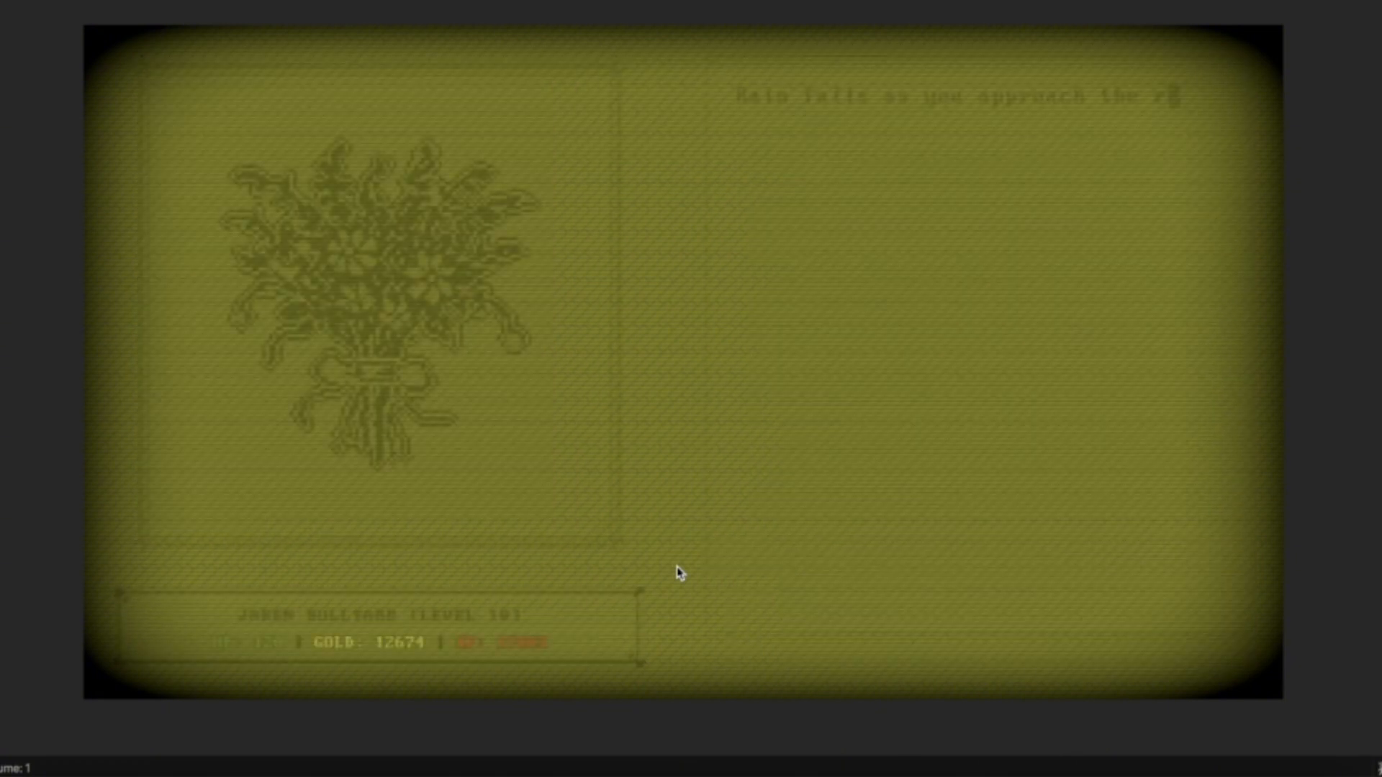
# Choose to push the crypt door open on the quest's first page
pyautogui.press('Down')
pyautogui.press('Up')
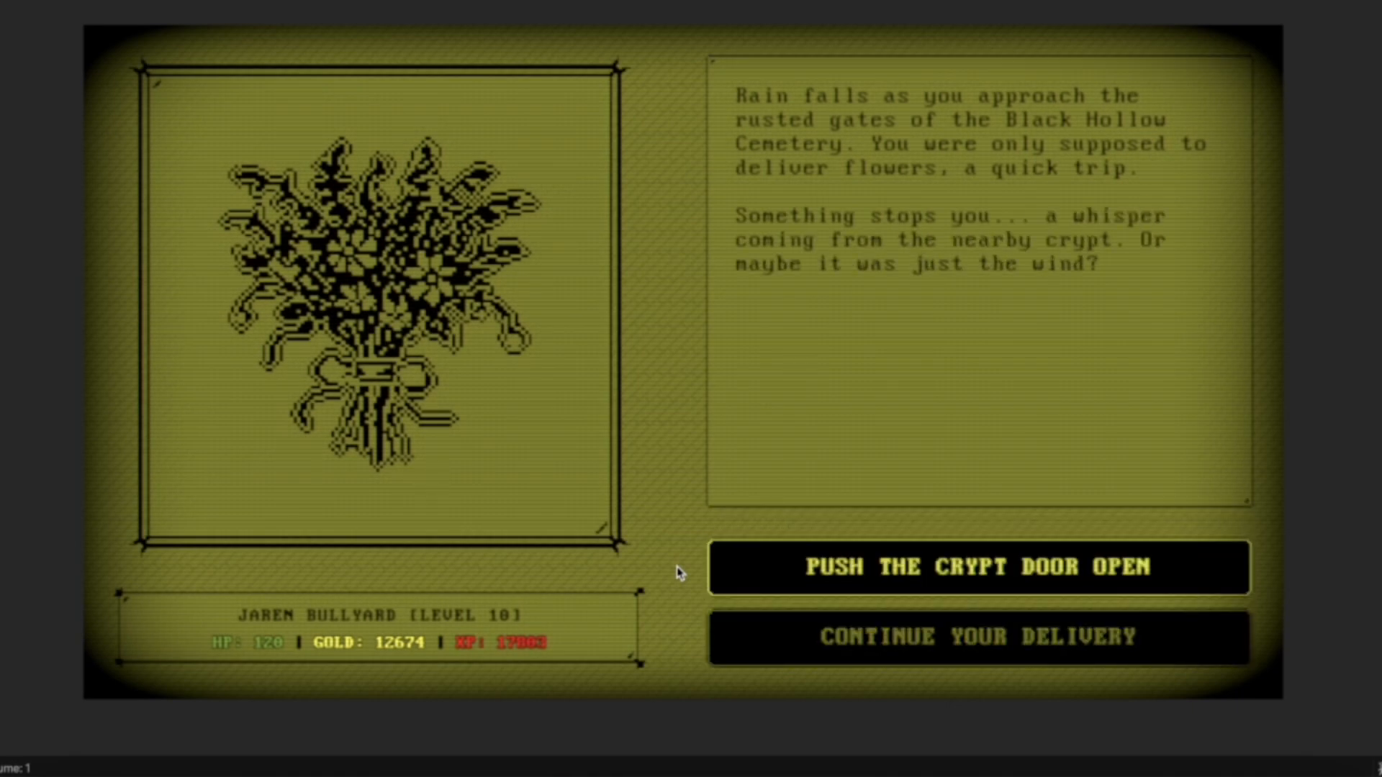
pyautogui.press('Return')
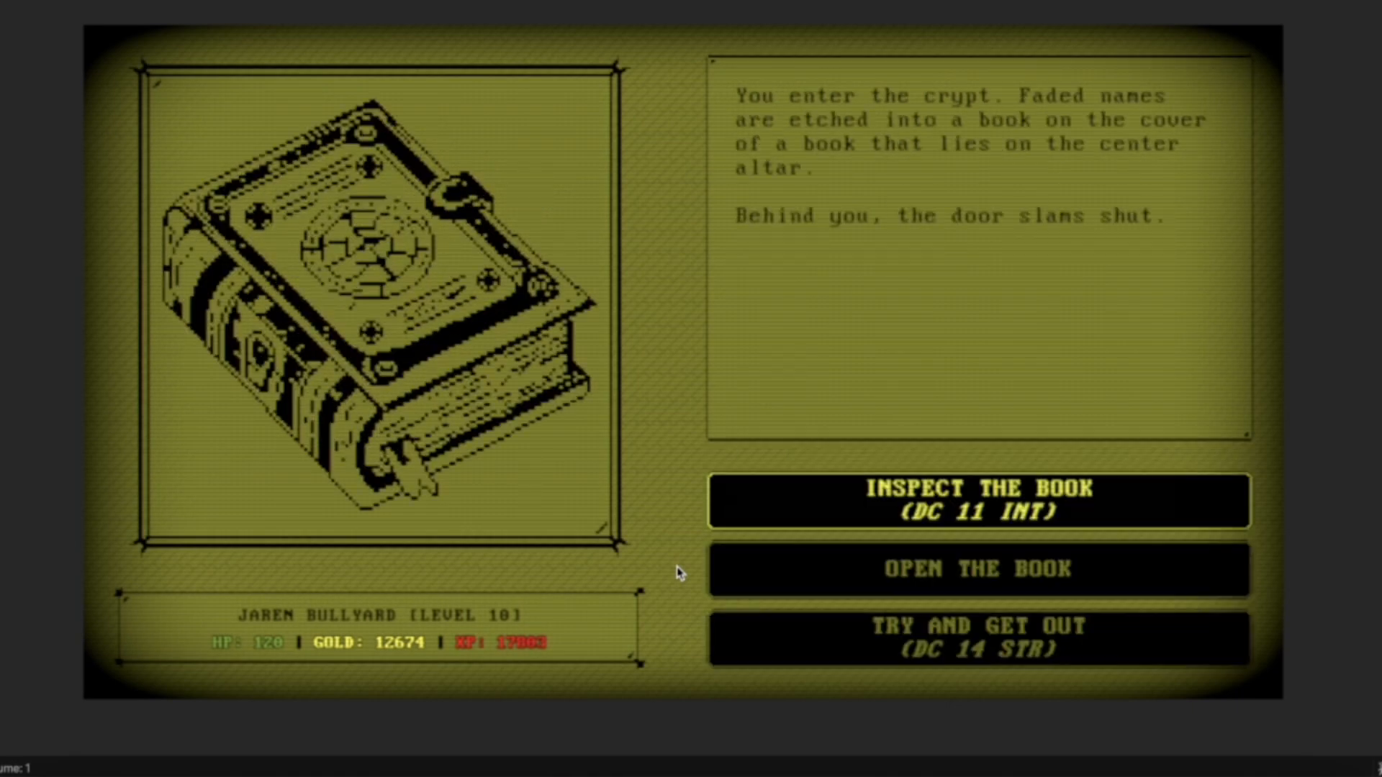
# Attempt to get out of the crypt with the DC 14 STR roll
pyautogui.press('Down')
pyautogui.press('Down')
pyautogui.press('Down')
pyautogui.press('Up')
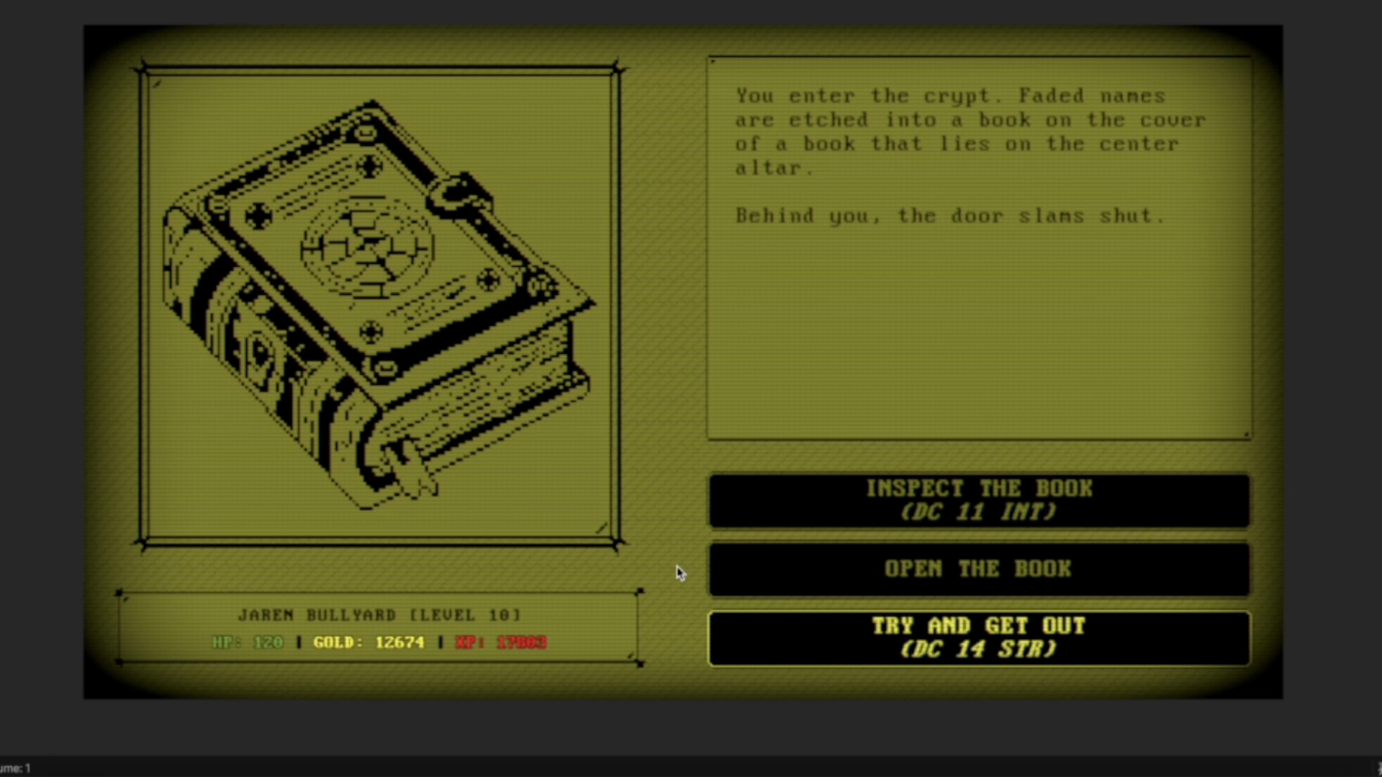
pyautogui.press('Return')
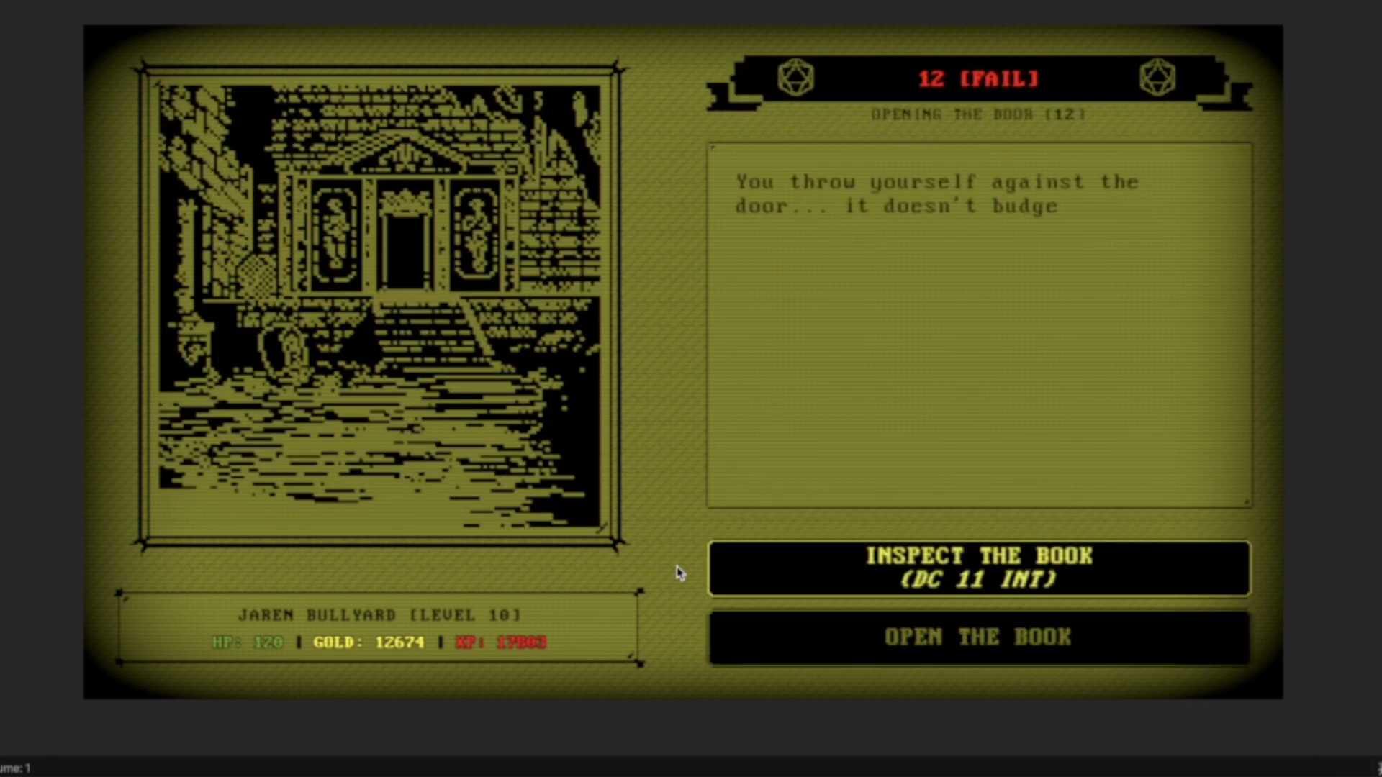
# Inspect the book with the DC 11 INT roll and continue past the quest's ending page
pyautogui.press('Return')
pyautogui.press('Return')
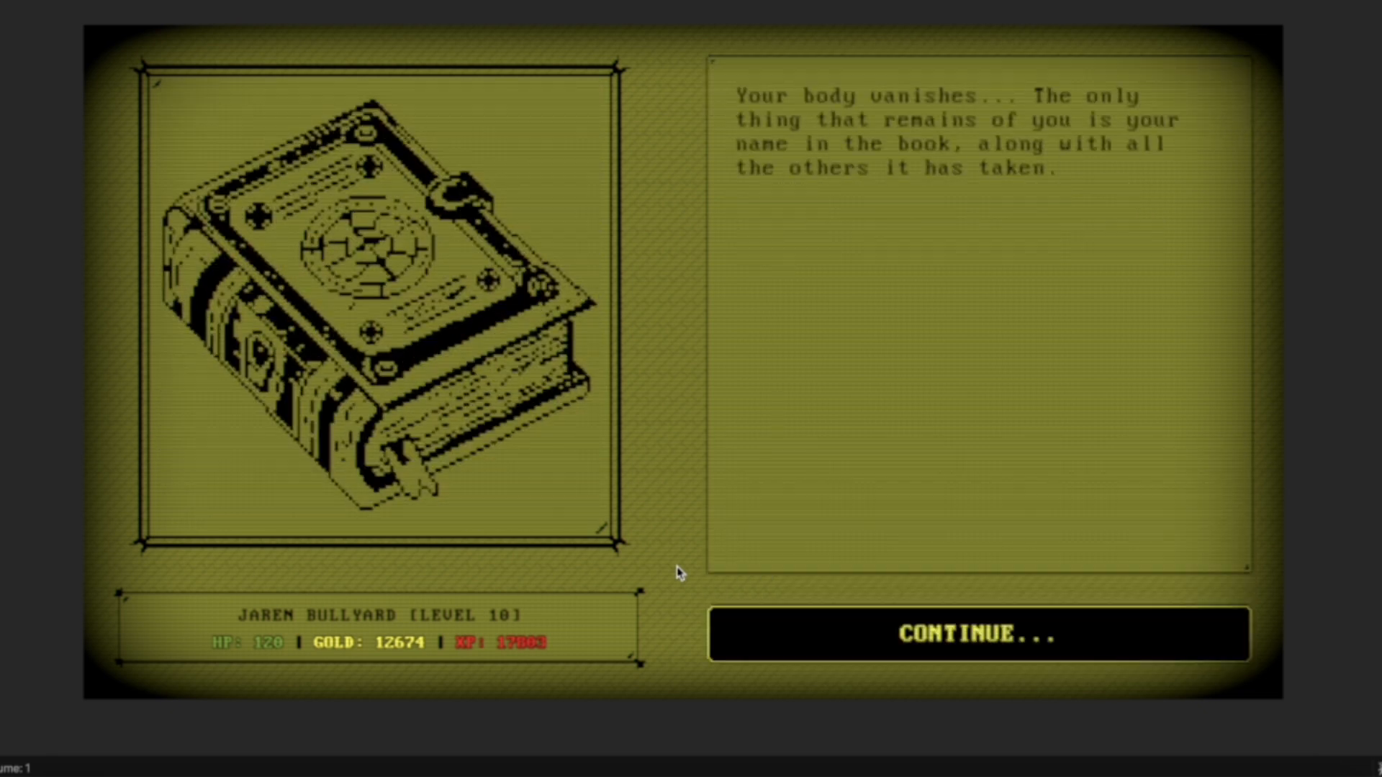
pyautogui.press('Return')
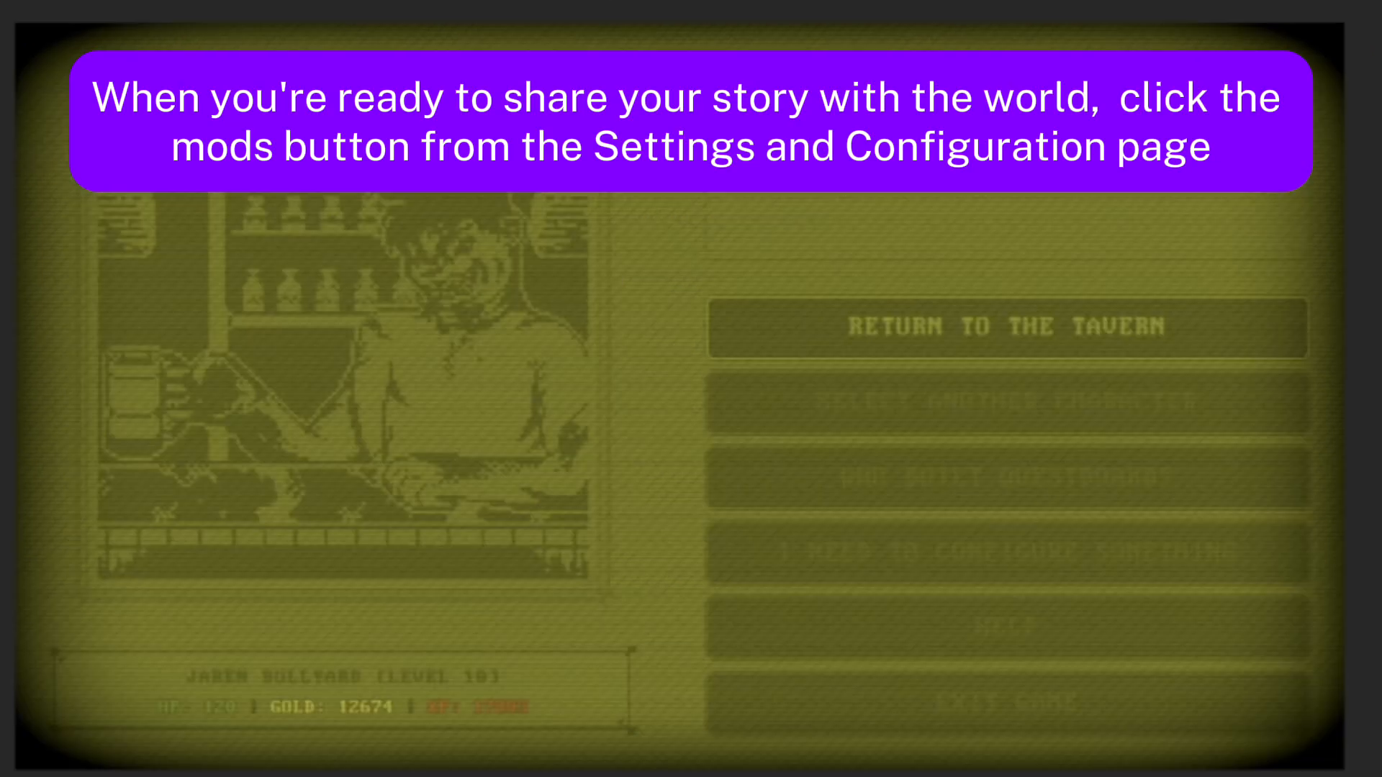
# Go from the tavern's settings to the game's configuration options and open the Mods page
pyautogui.press('Down')
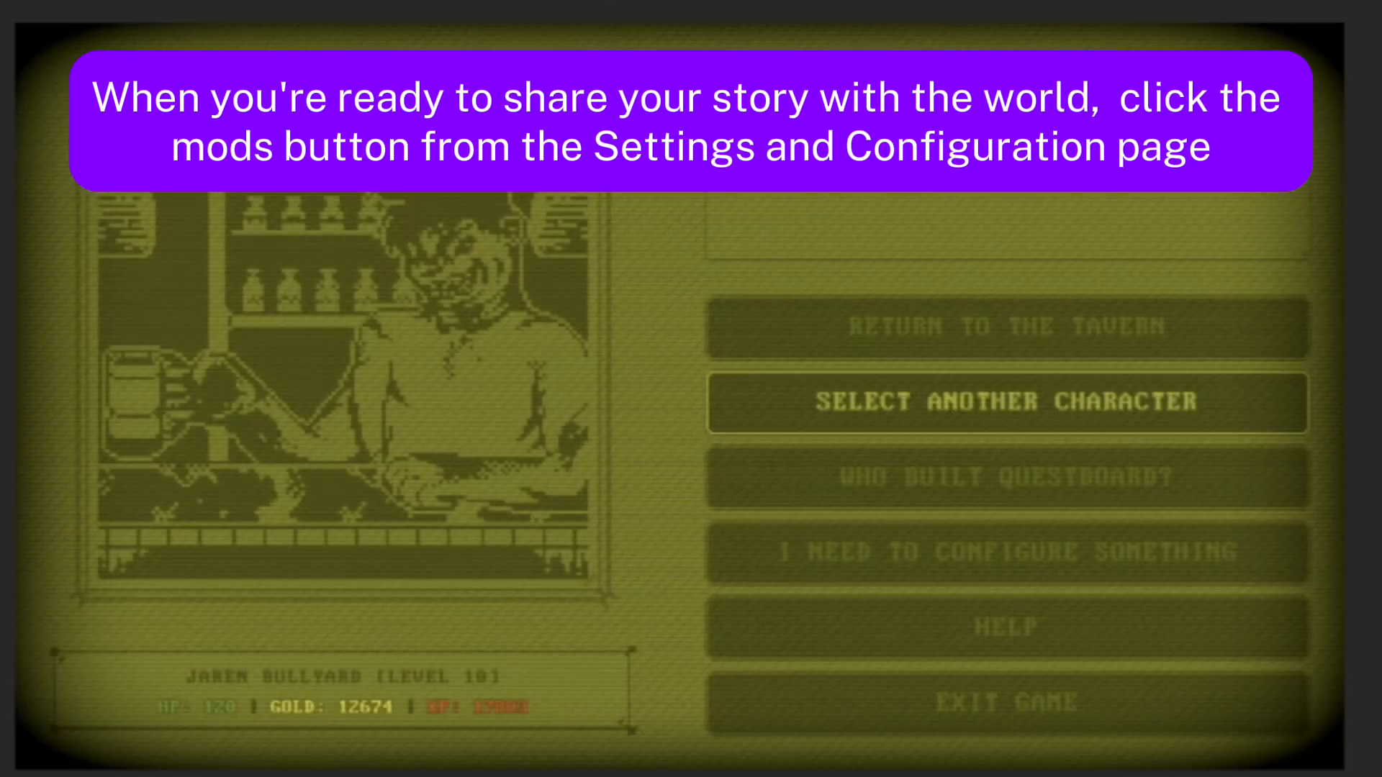
pyautogui.press('Down')
pyautogui.press('Down')
pyautogui.press('Return')
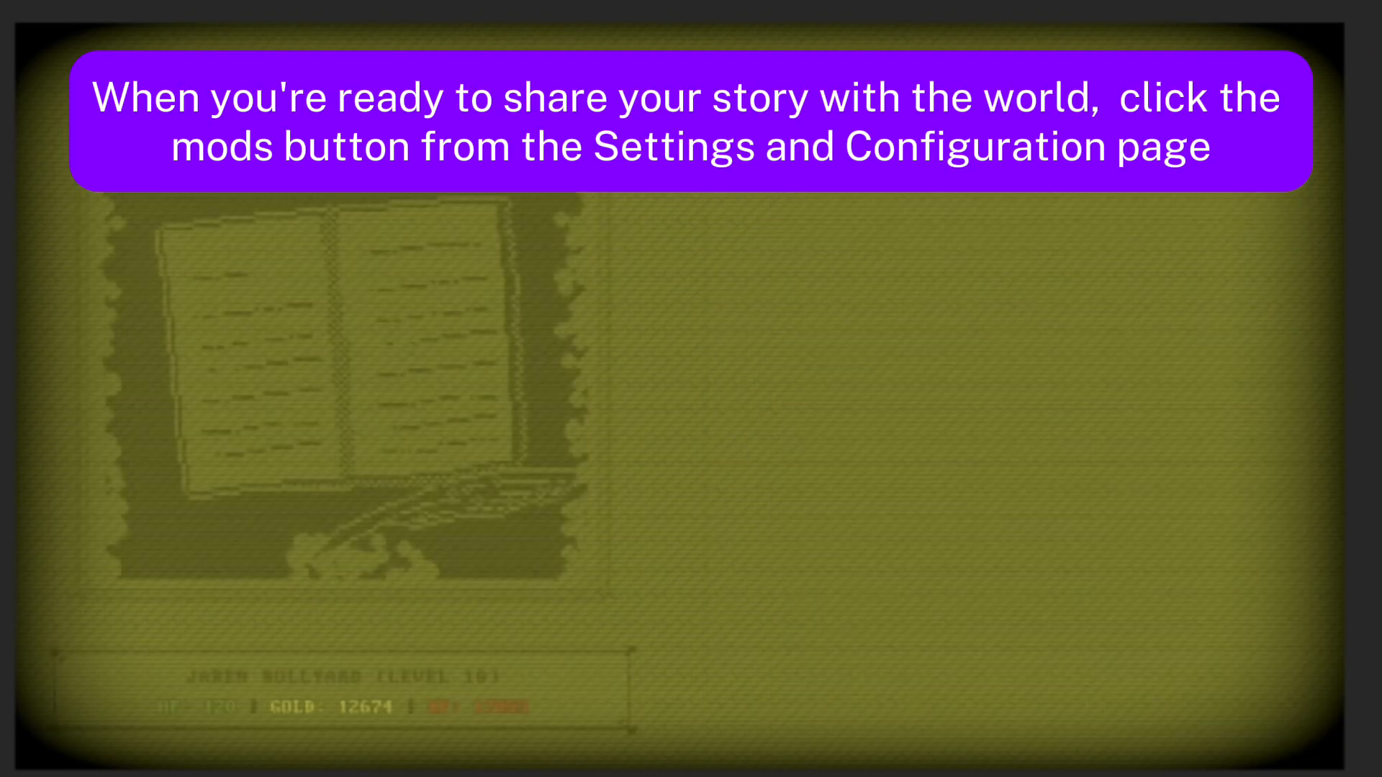
pyautogui.press('Down')
pyautogui.press('Down')
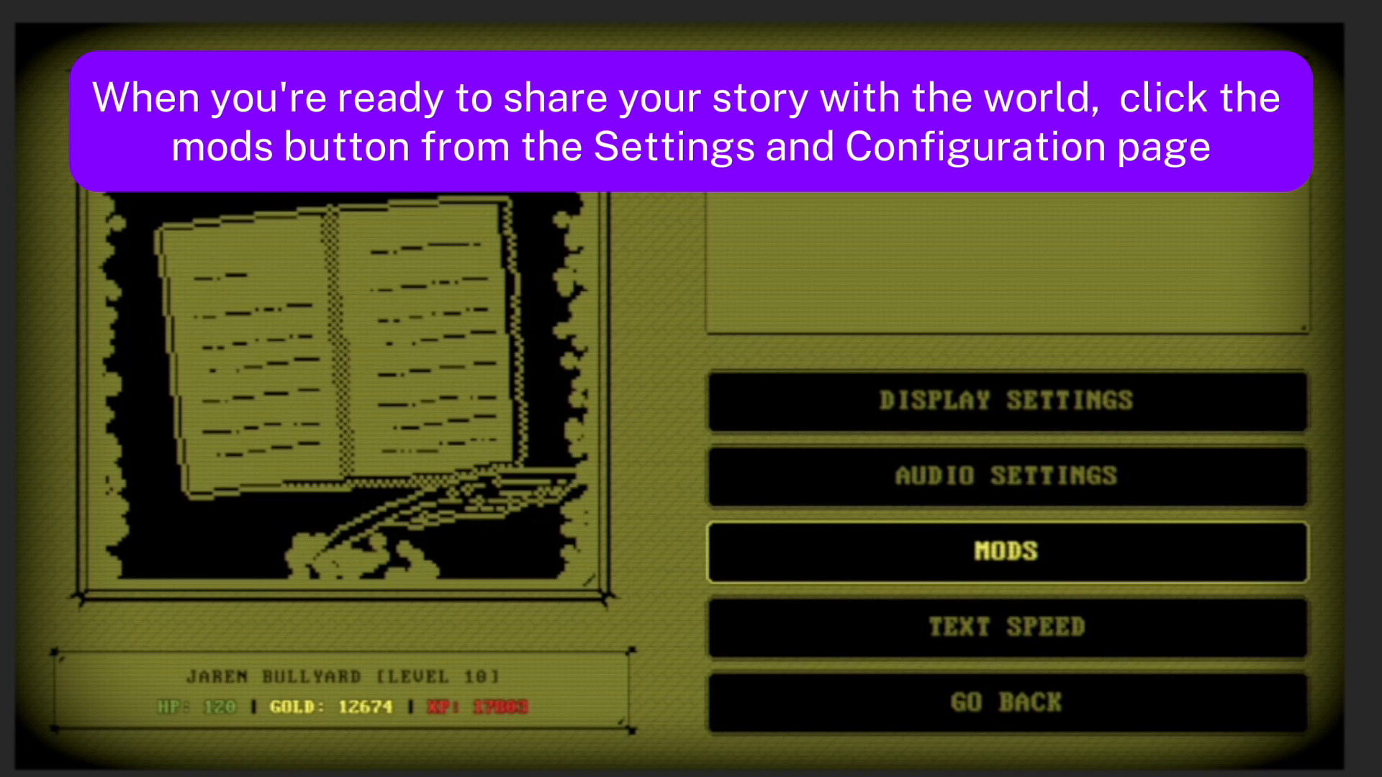
pyautogui.press('Return')
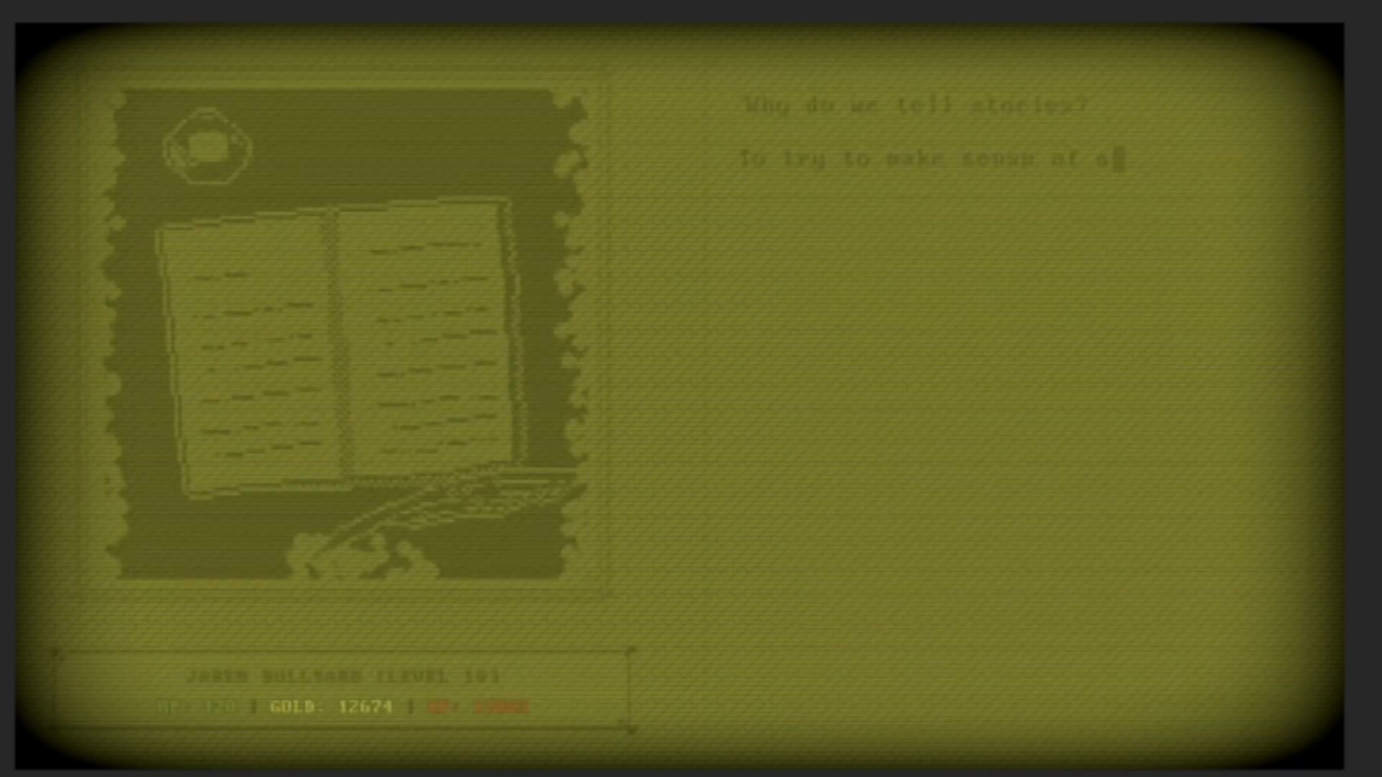
# Upload the Grave Choices story to the Steam Workshop as your own mod
pyautogui.press('Down')
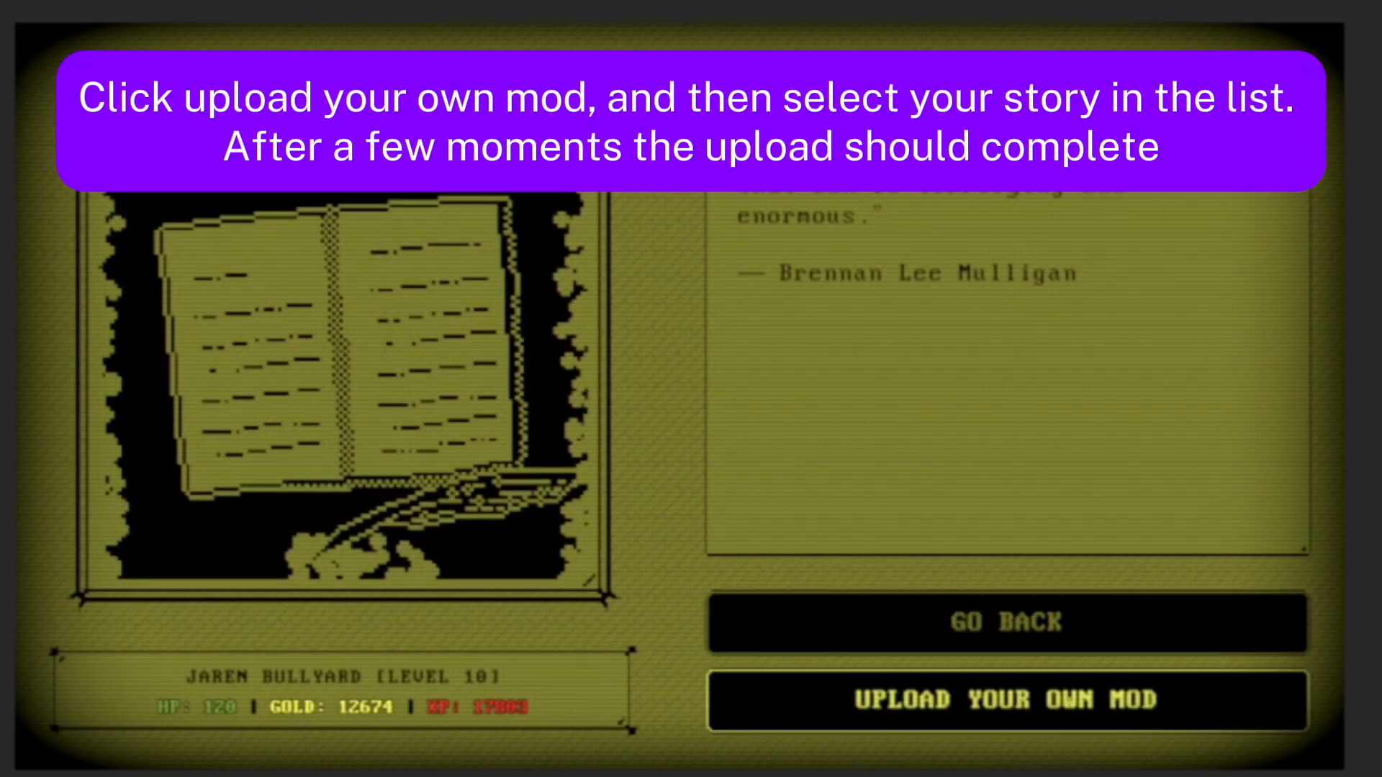
pyautogui.press('Return')
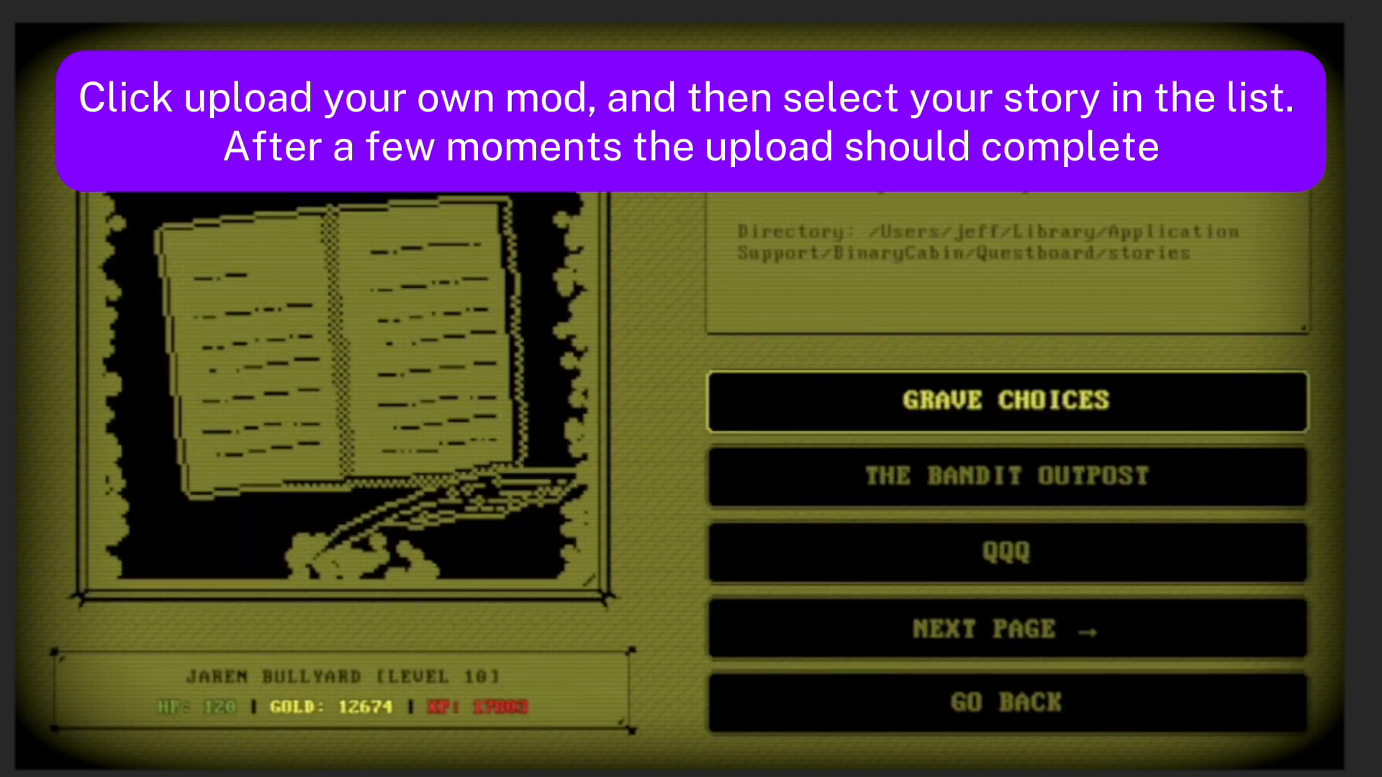
pyautogui.press('Return')
pyautogui.press('Return')
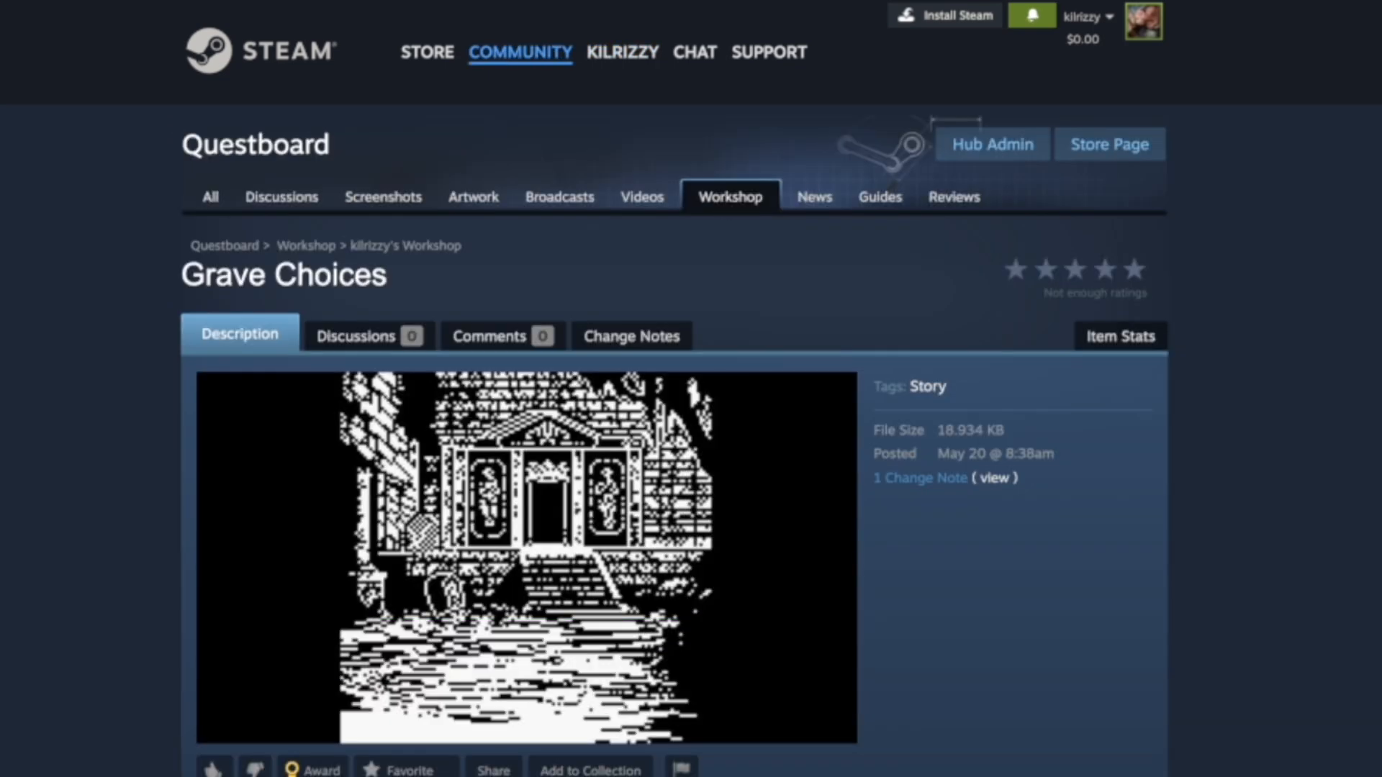
# Review the Grave Choices page on the Steam Workshop and subscribe to the story
pyautogui.scroll(-5, 28, 268)
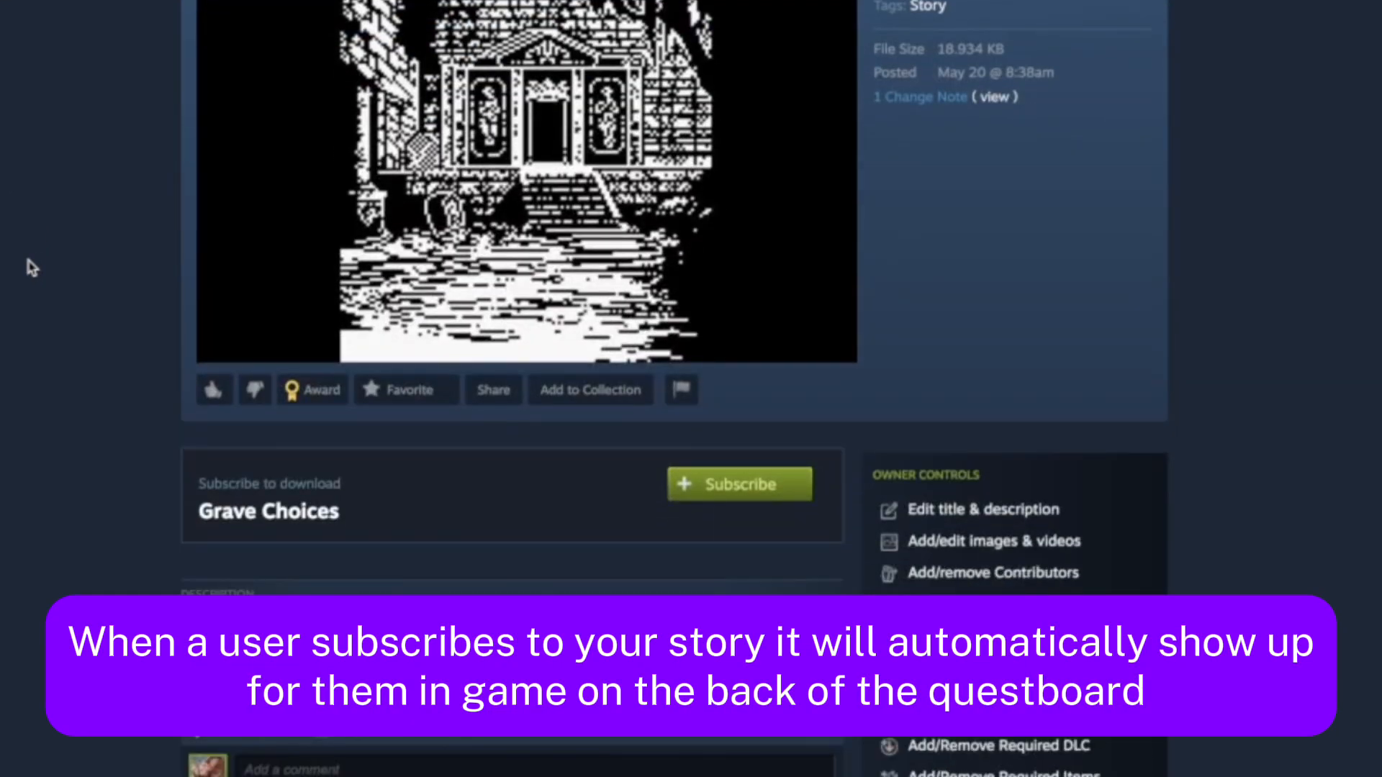
pyautogui.scroll(-2, 29, 267)
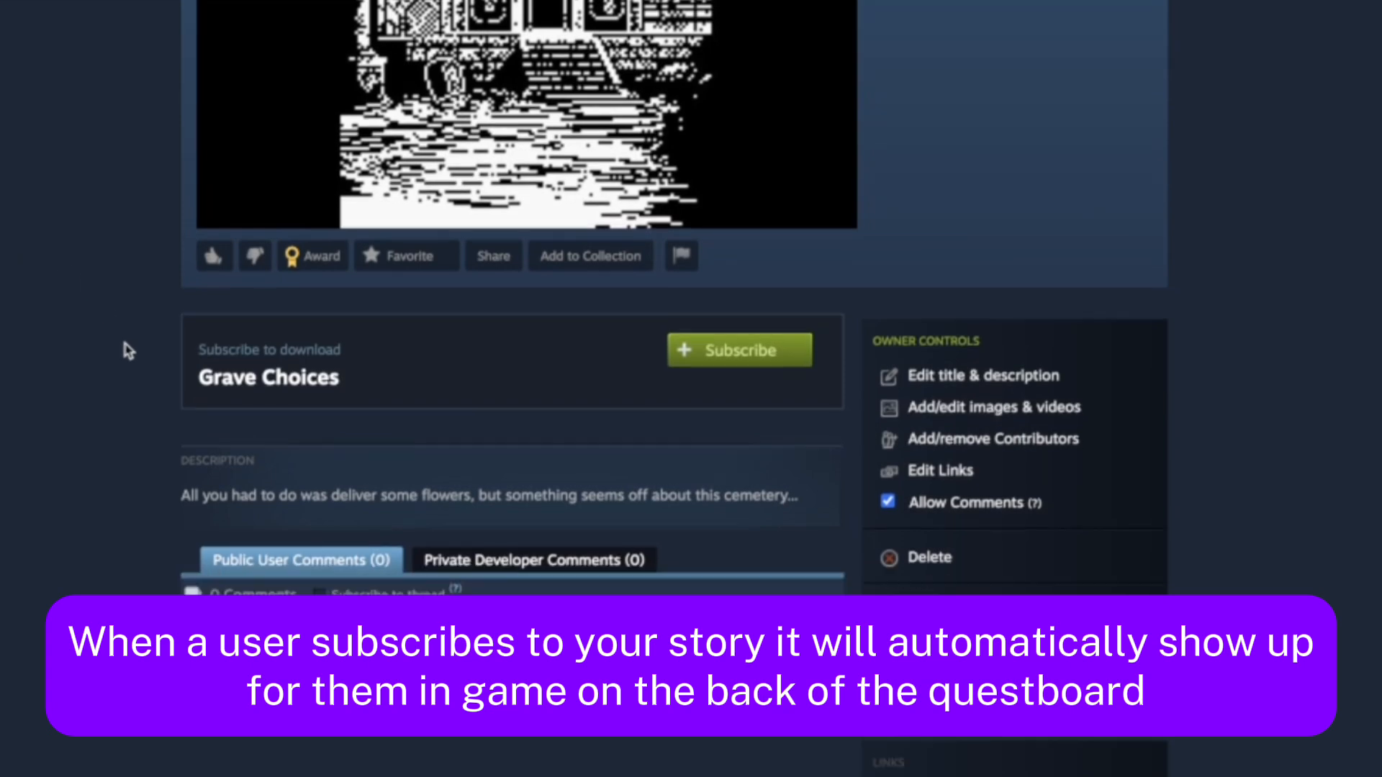
pyautogui.scroll(-2, 128, 350)
pyautogui.scroll(6, 124, 348)
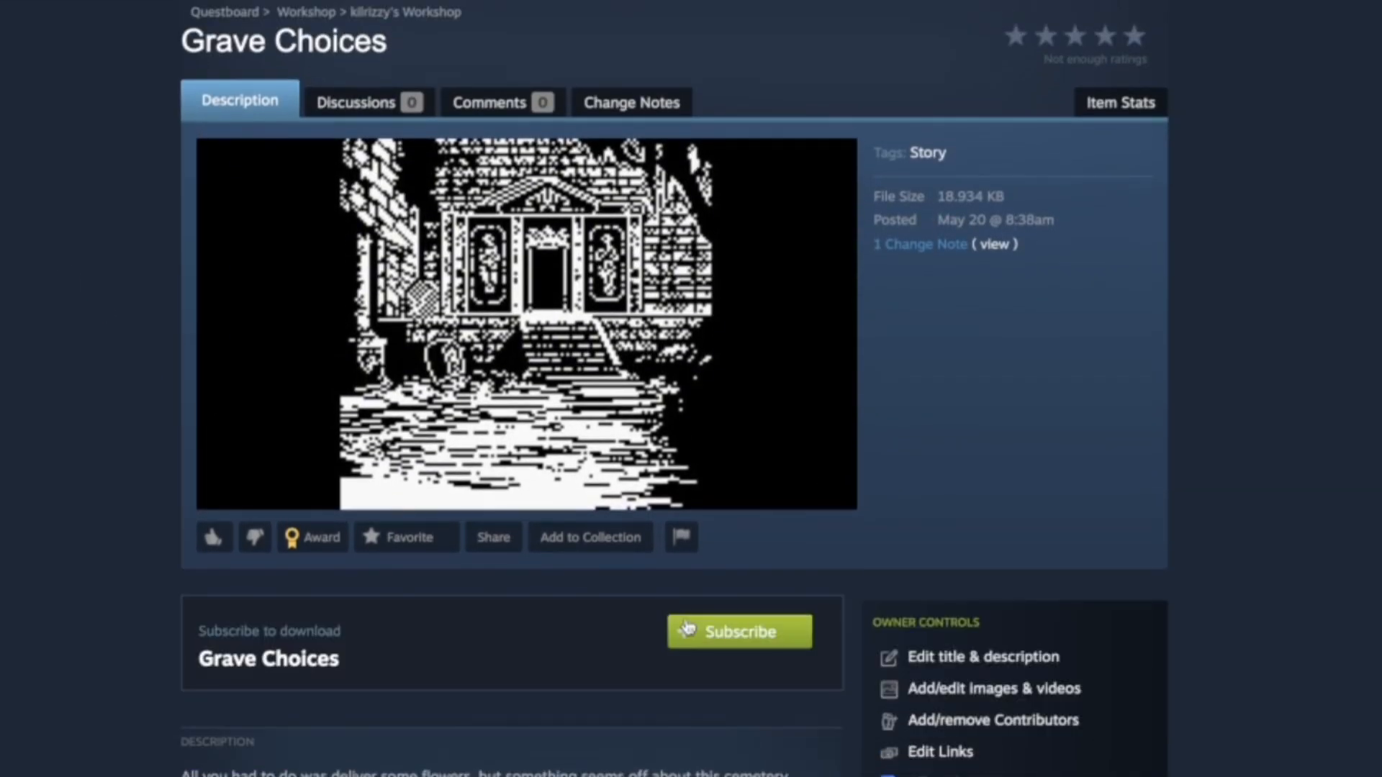
pyautogui.click(702, 637)
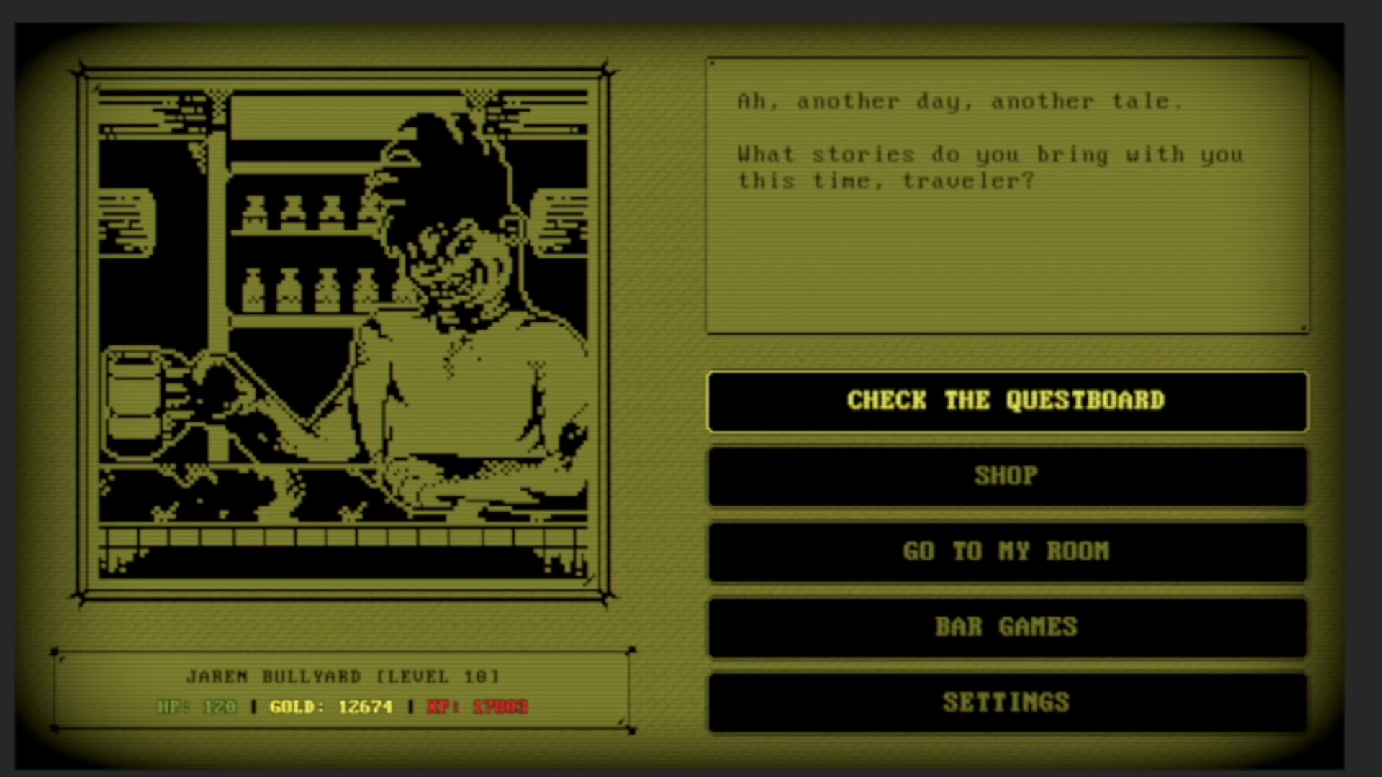
# Return to QuestBoard and open Subscribed Stories on the back of the questboard
pyautogui.press('Return')
pyautogui.press('Return')
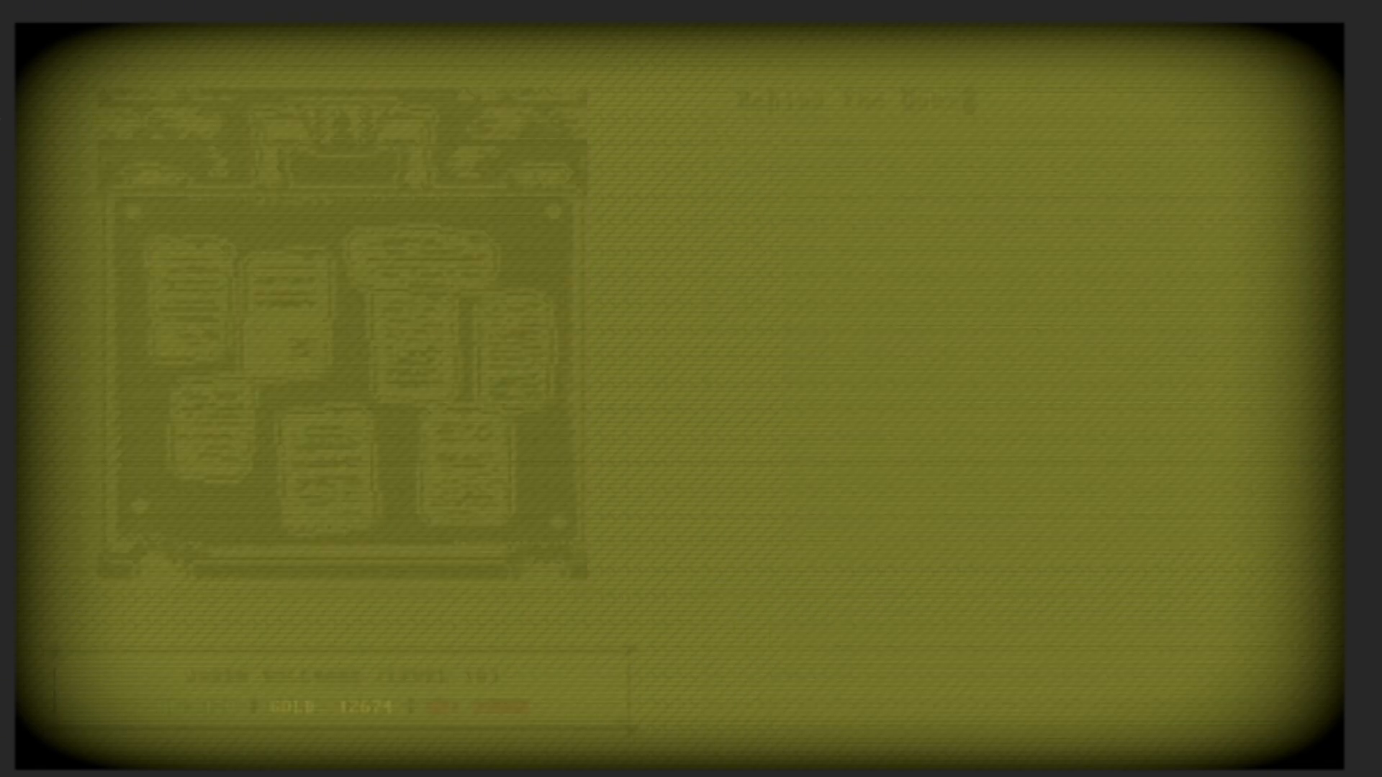
# Load Grave Choices from the subscribed stories and start its quest
pyautogui.press('Return')
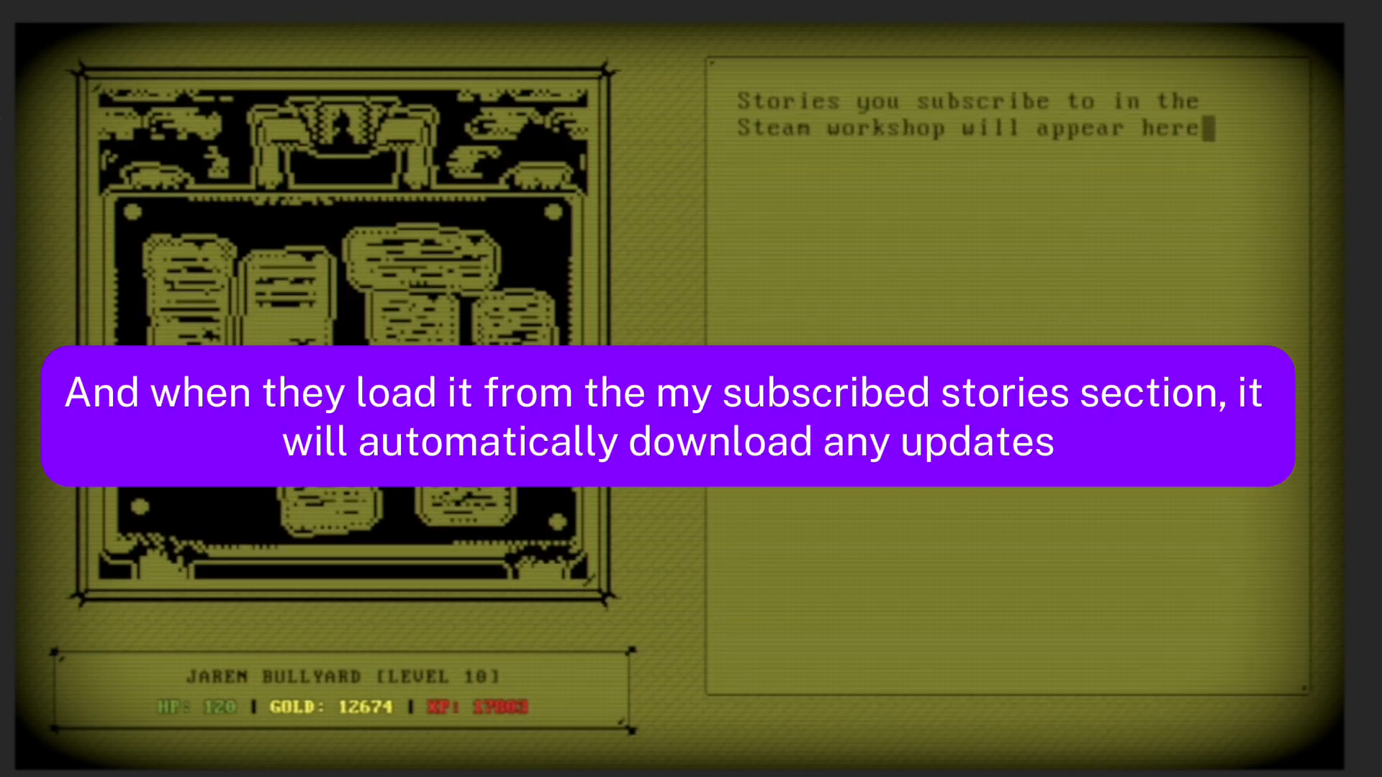
pyautogui.press('Down')
pyautogui.press('Up')
pyautogui.press('Return')
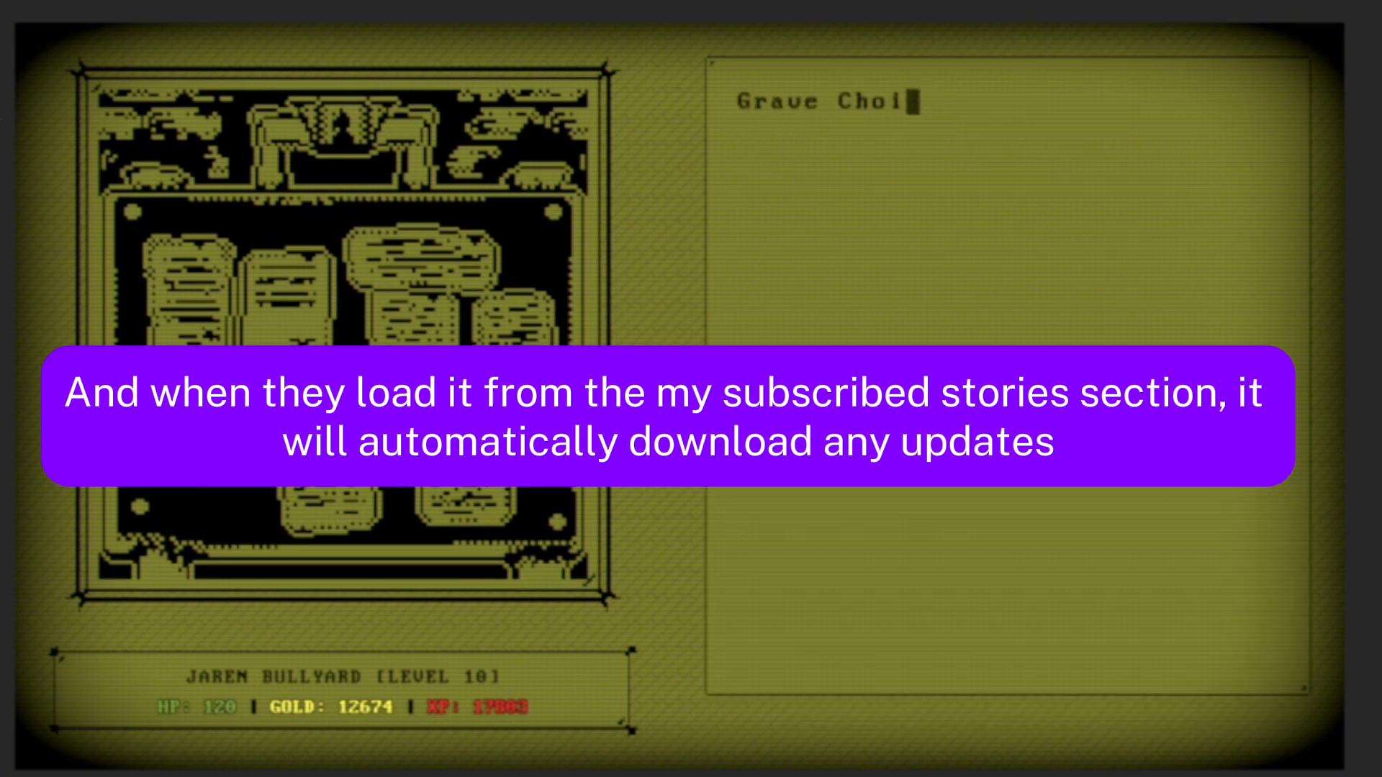
pyautogui.press('Return')
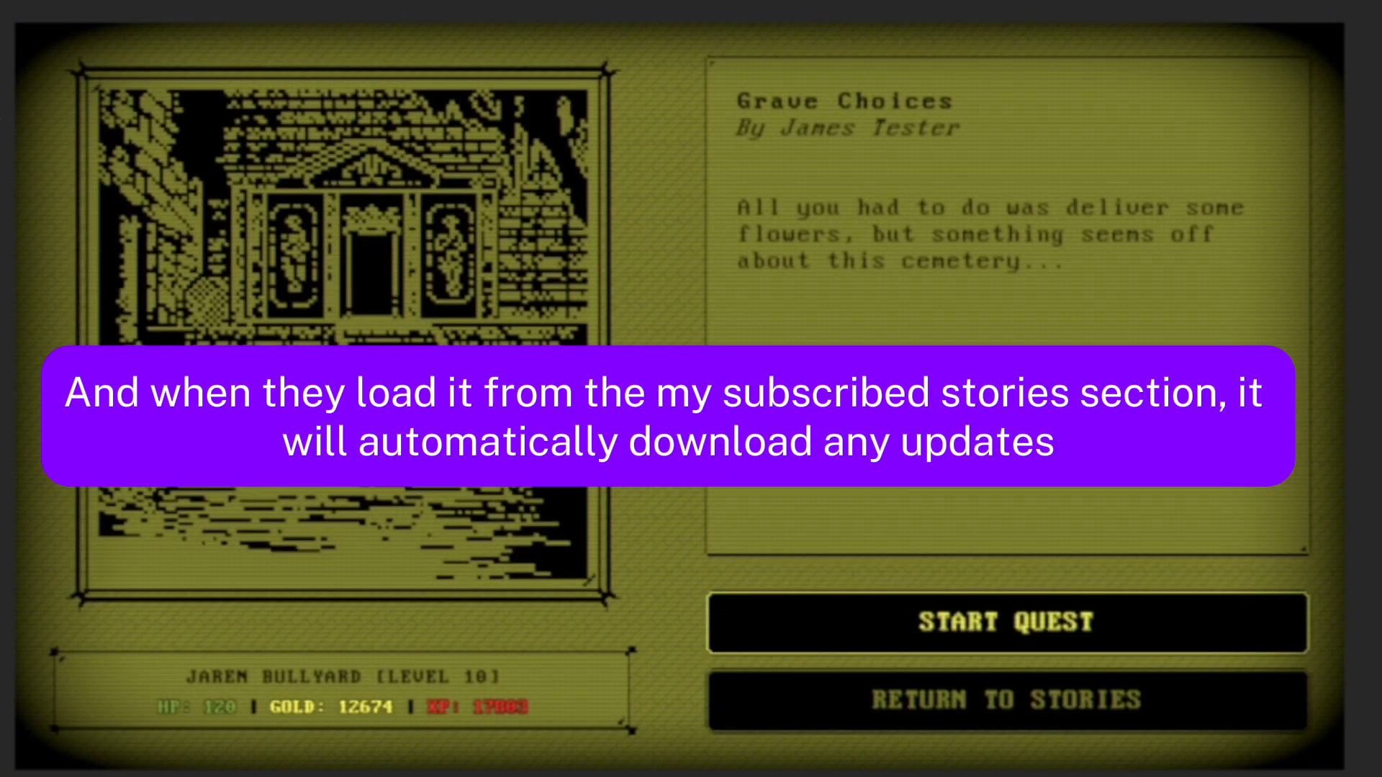
pyautogui.press('Return')
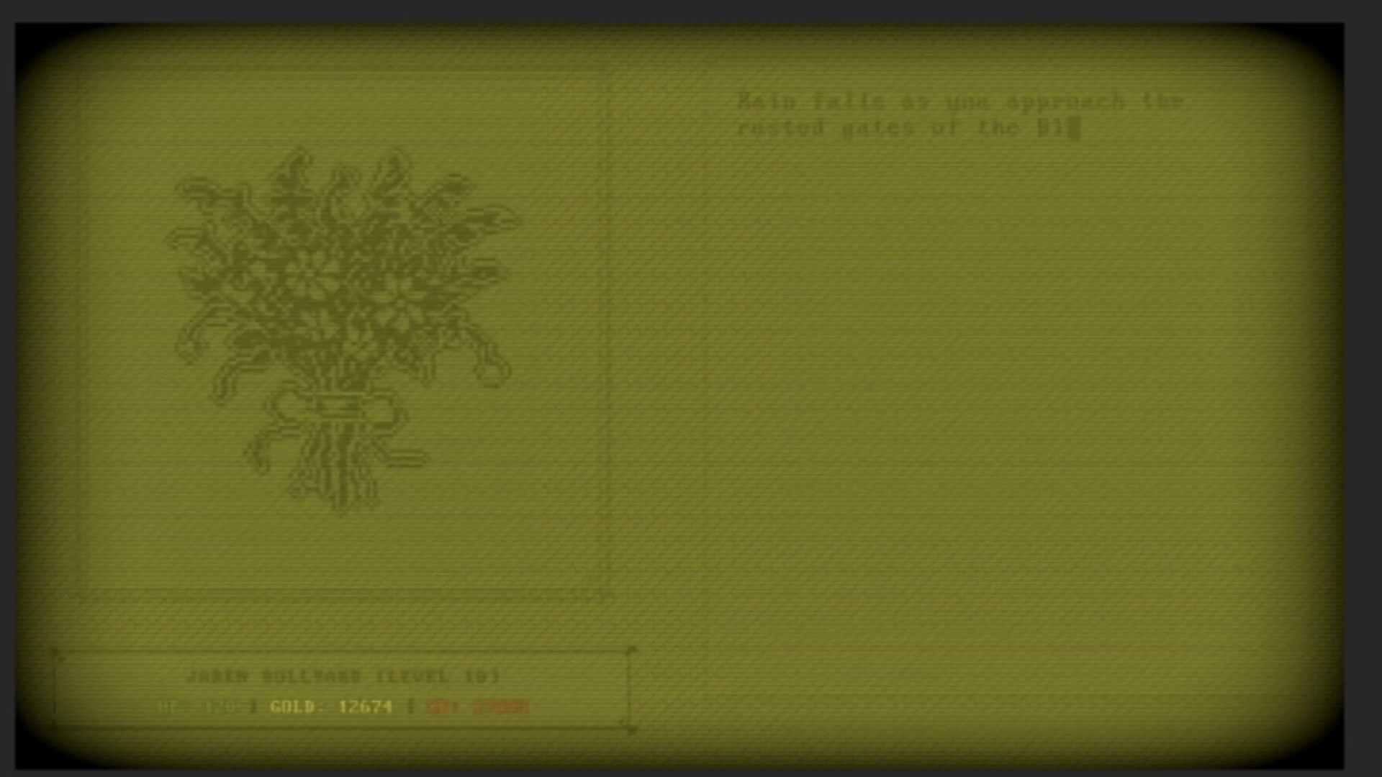